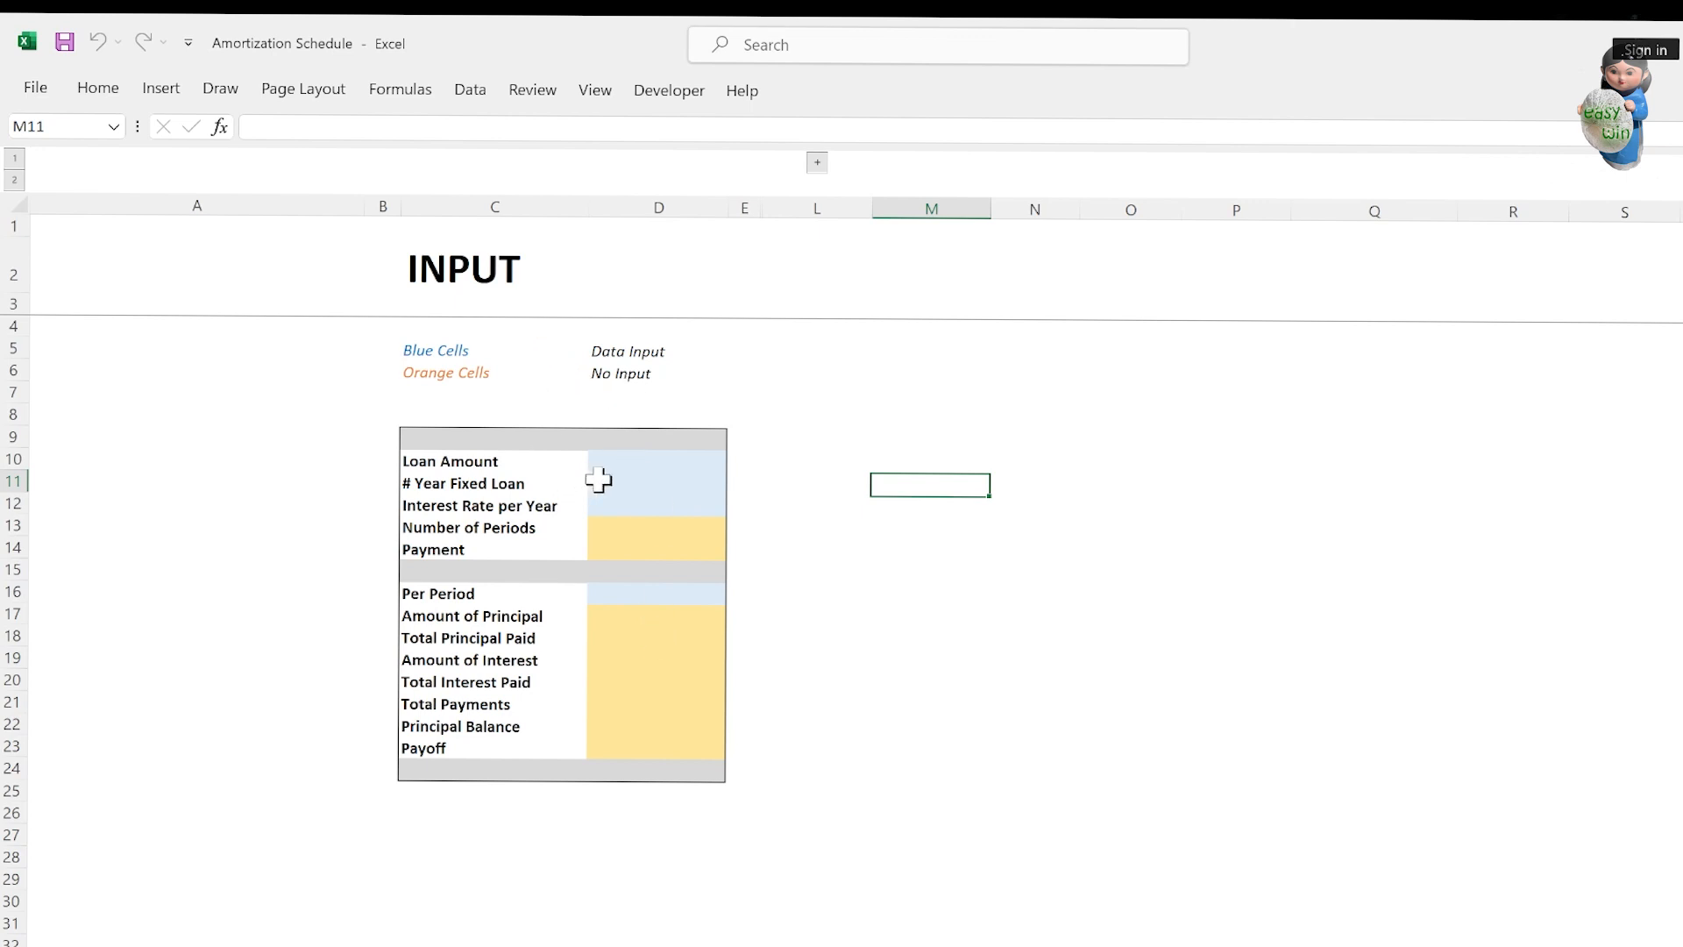
# Expand the collapsed amortization schedule columns and enter a loan amount of 50000, 5 fixed years and a 4% yearly interest rate.
pyautogui.click(817, 163)
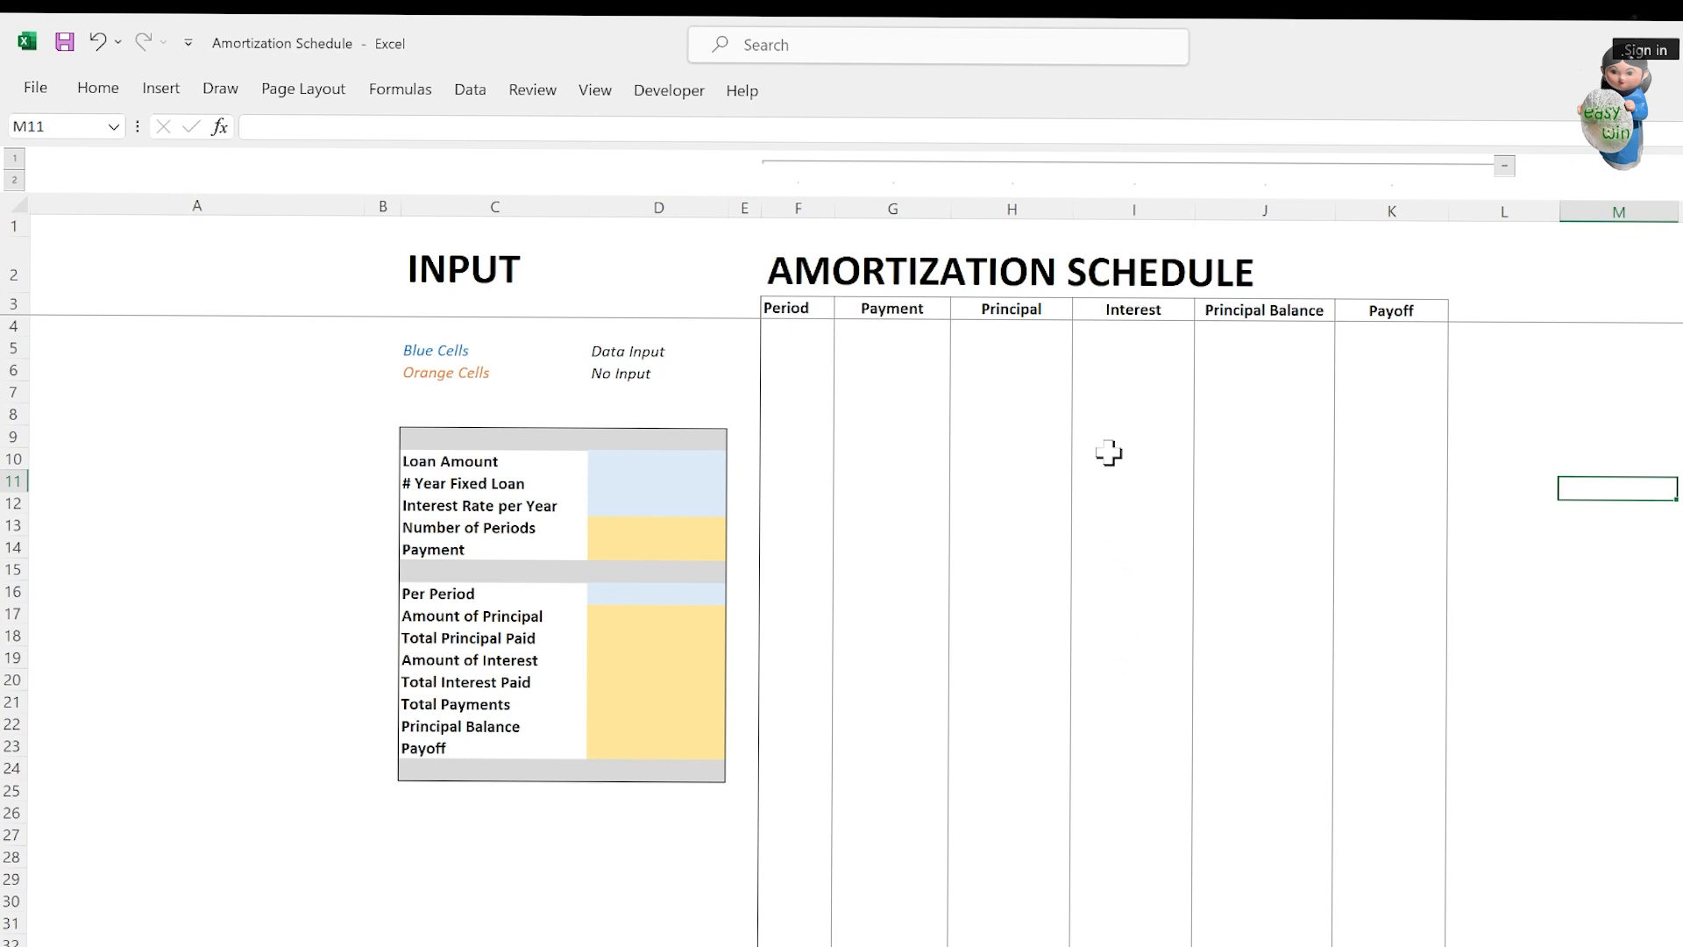
pyautogui.click(675, 461)
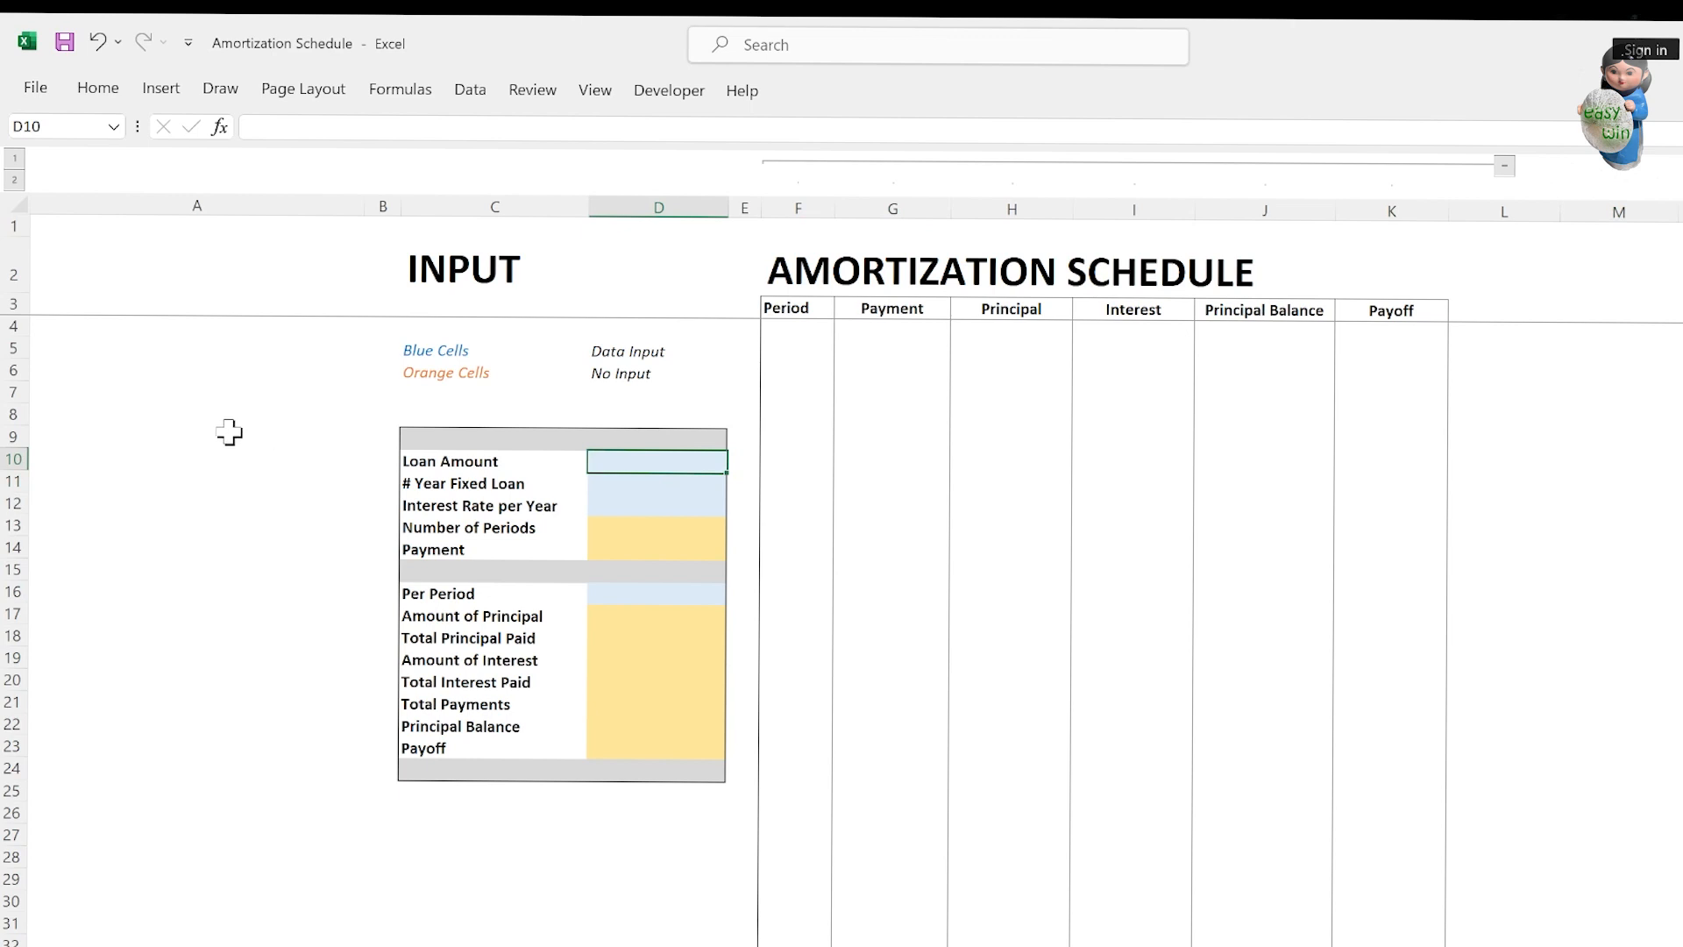
pyautogui.write('50000')
pyautogui.press('Return')
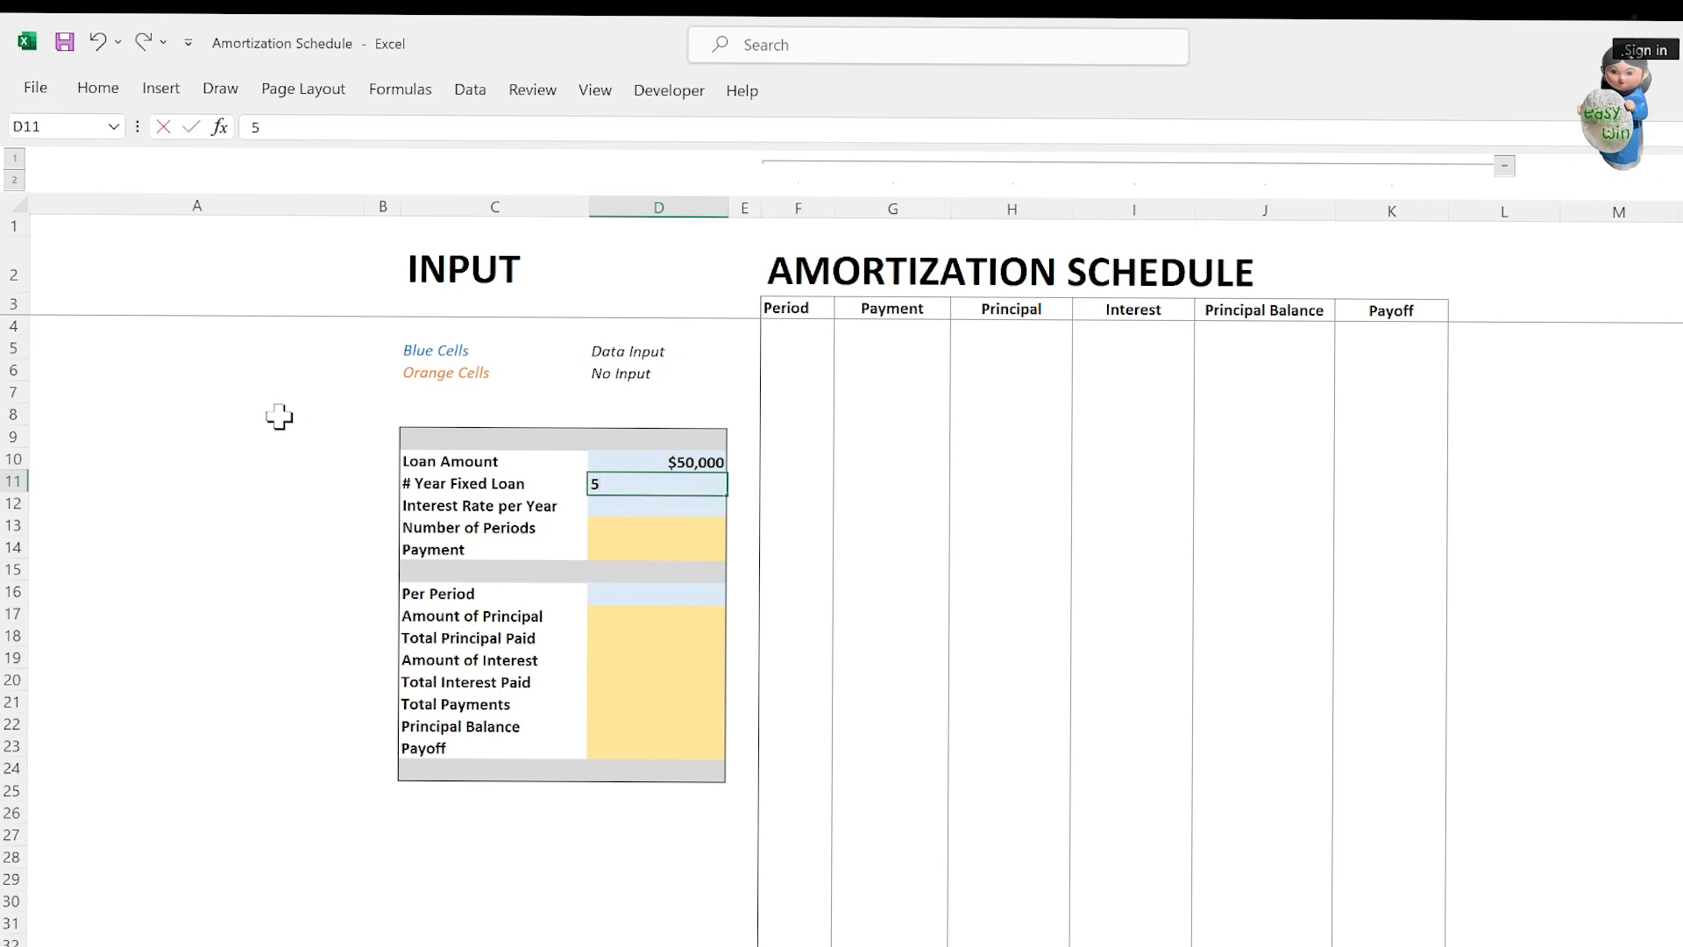
pyautogui.click(596, 506)
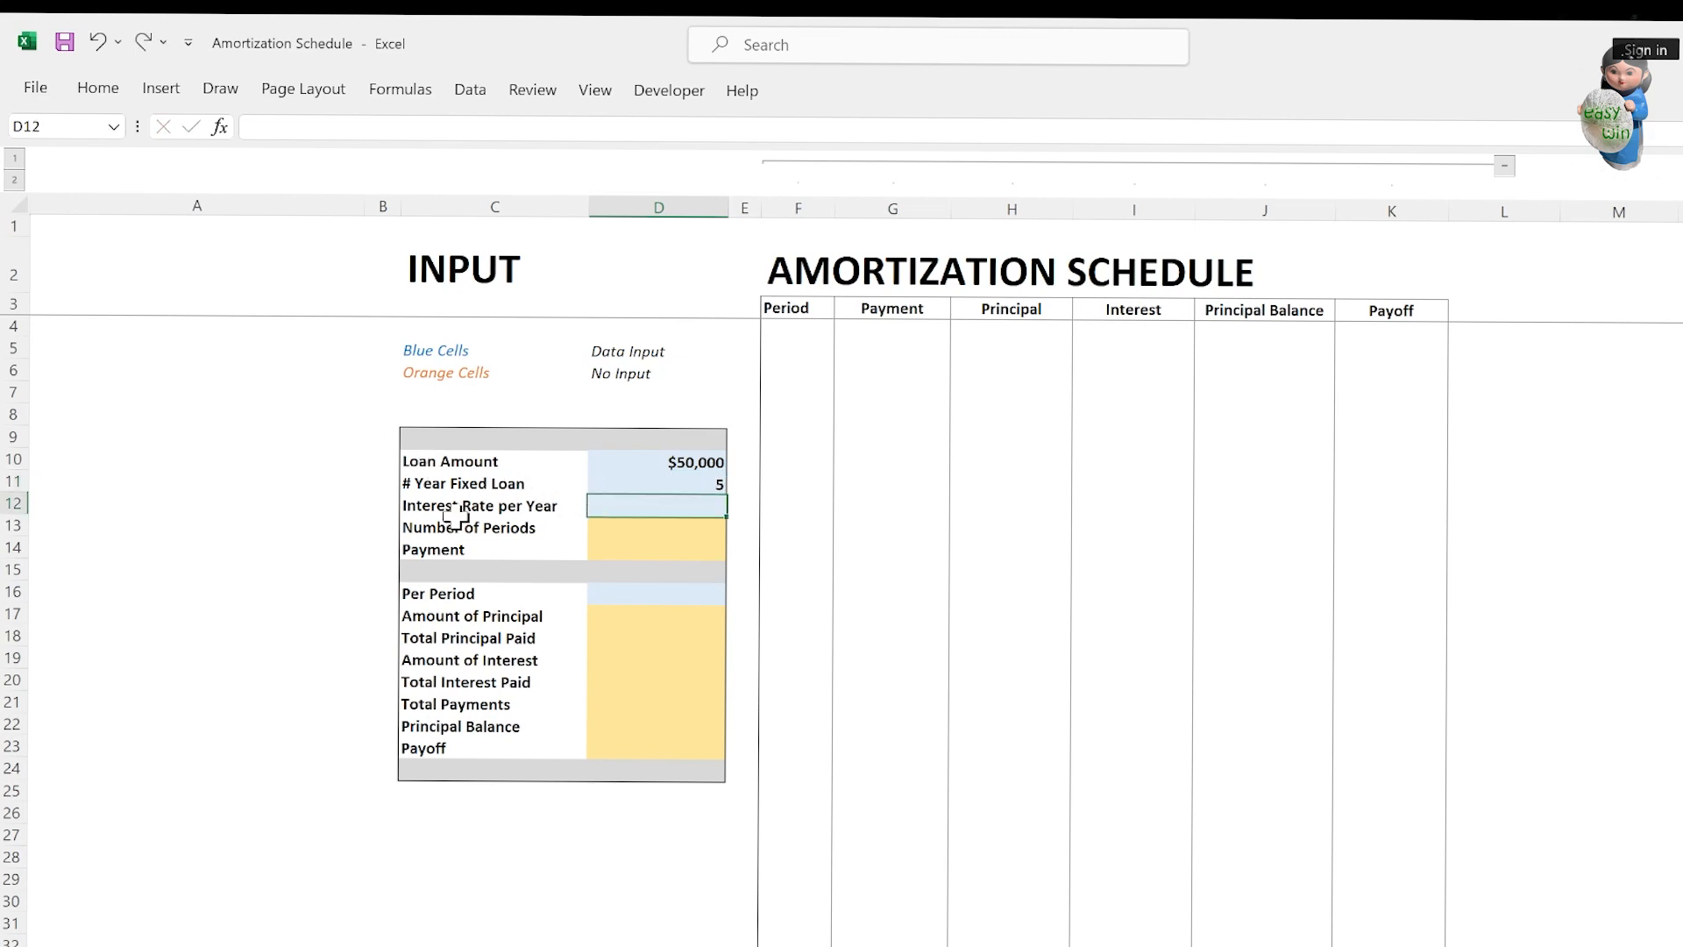
pyautogui.write('4')
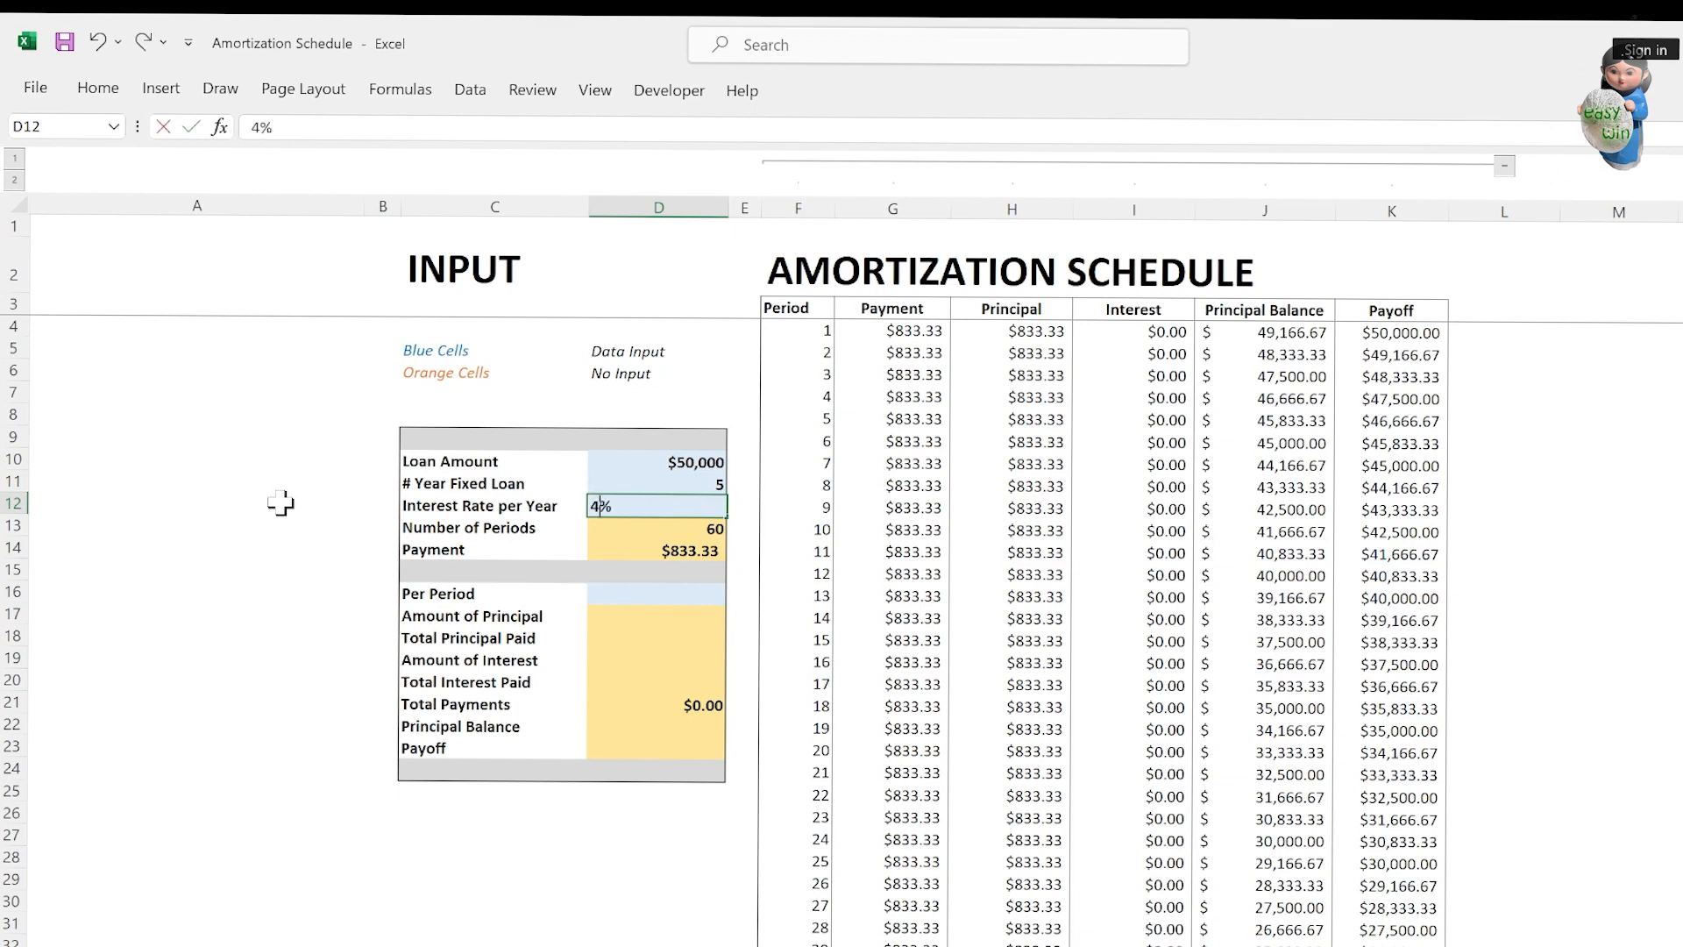
pyautogui.press('Return')
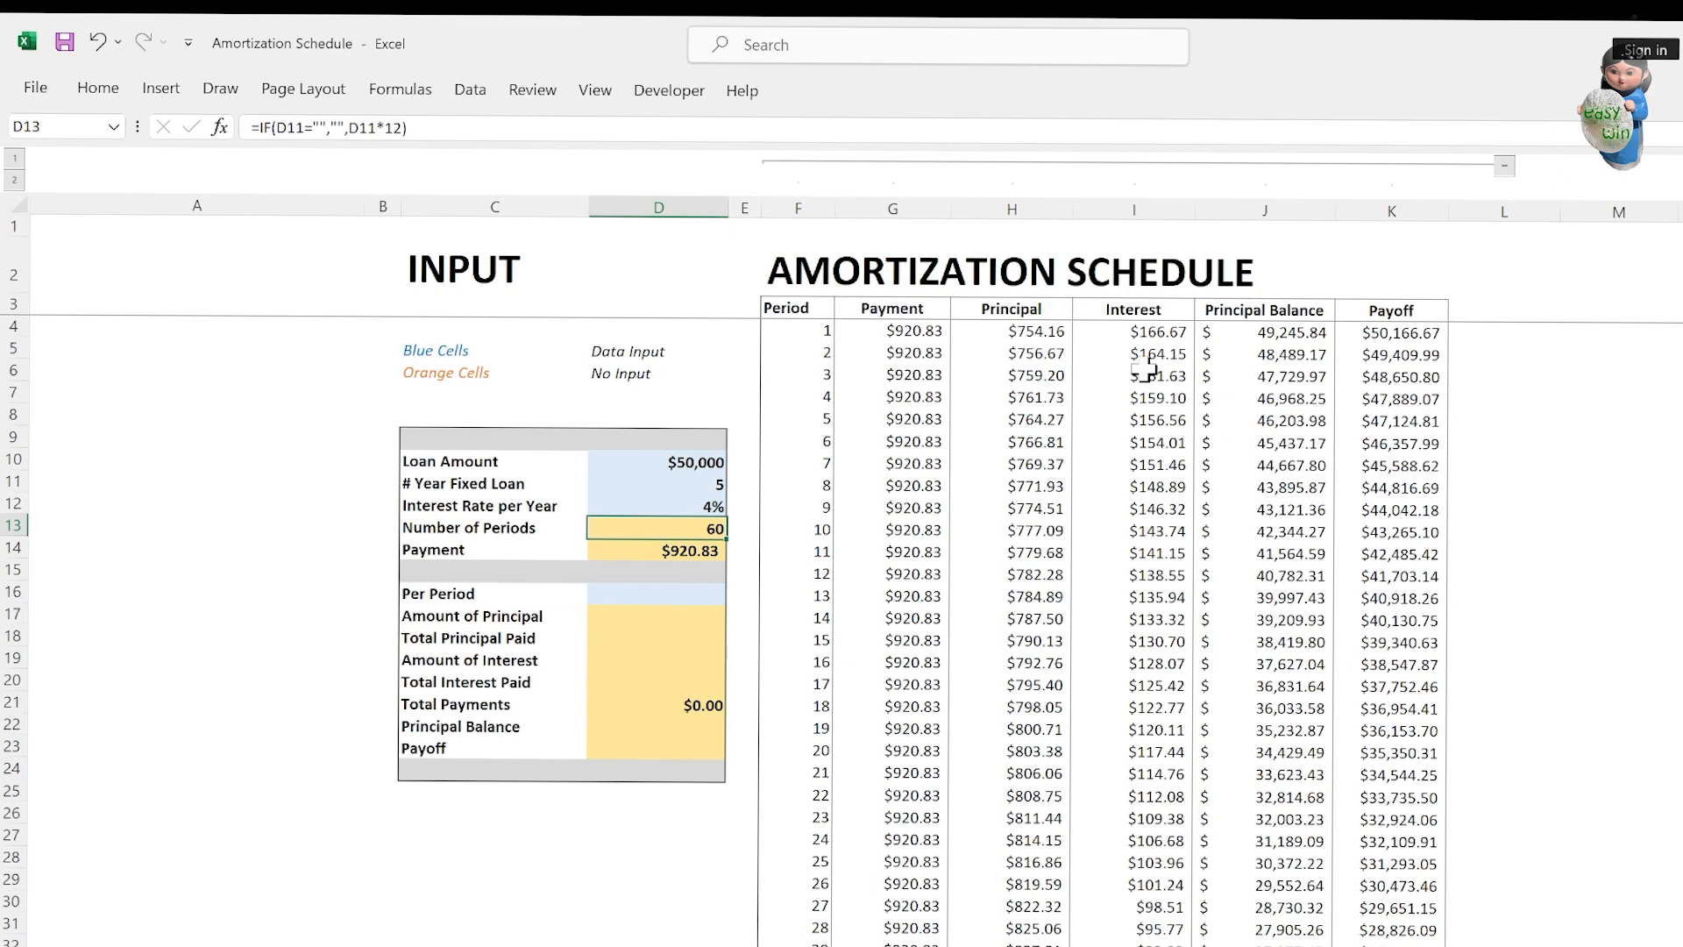
# Look through the amortization schedule and examine the Period column formulas in the first four rows.
pyautogui.scroll(-19, 932, 429)
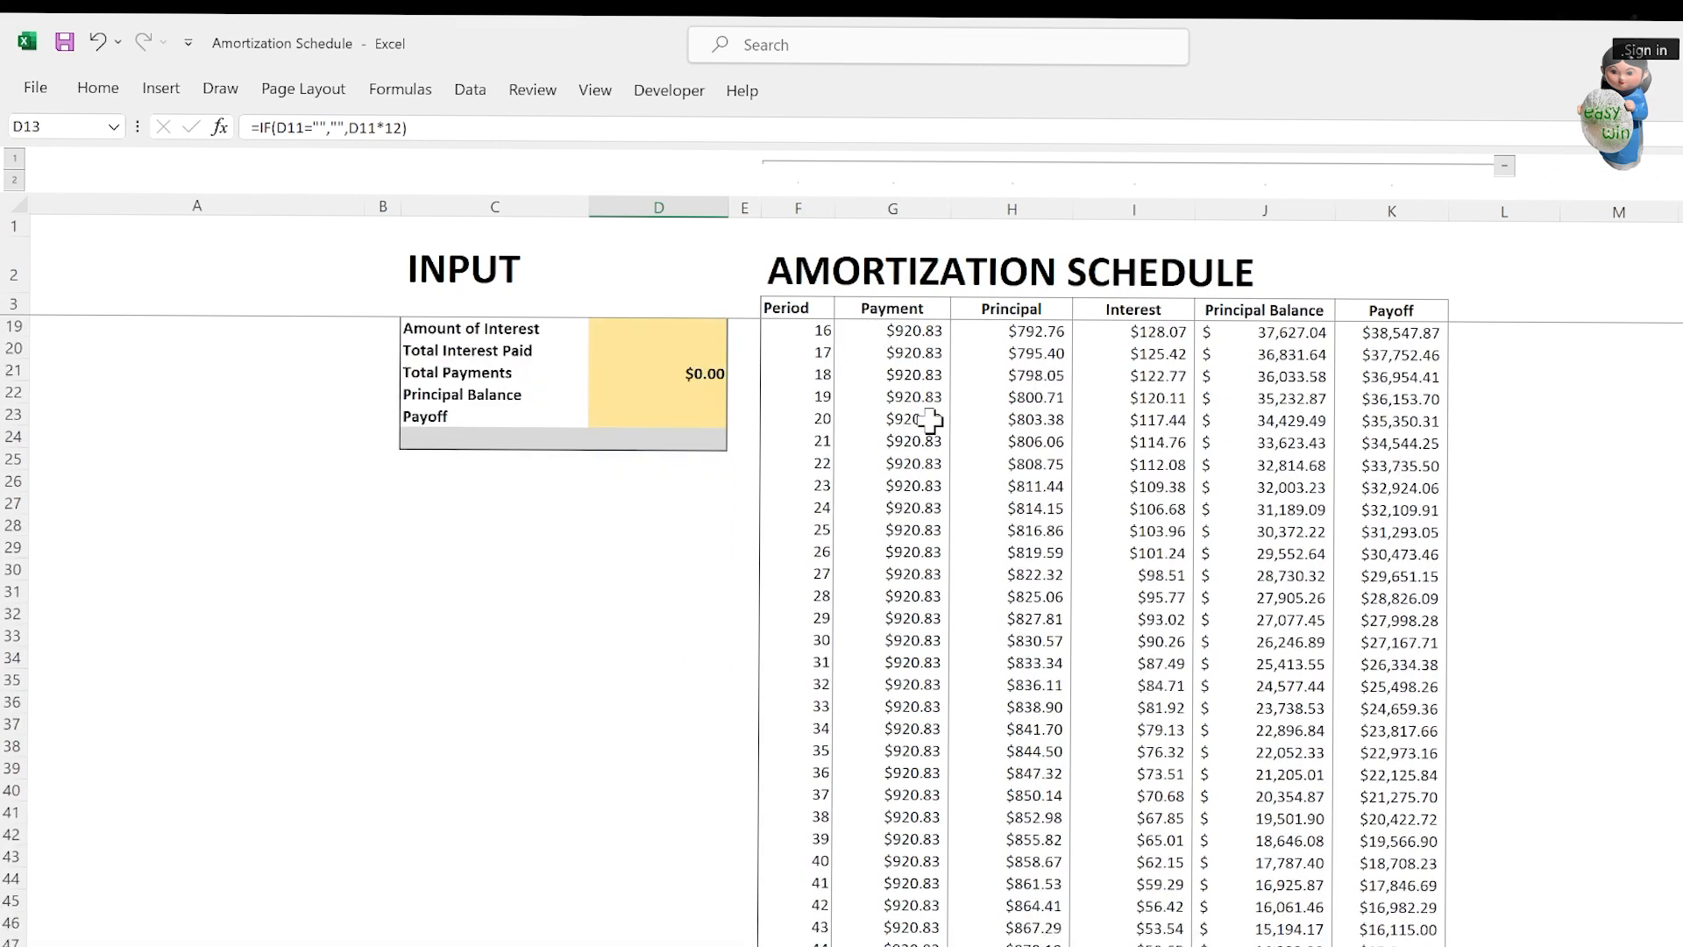
pyautogui.scroll(19, 918, 421)
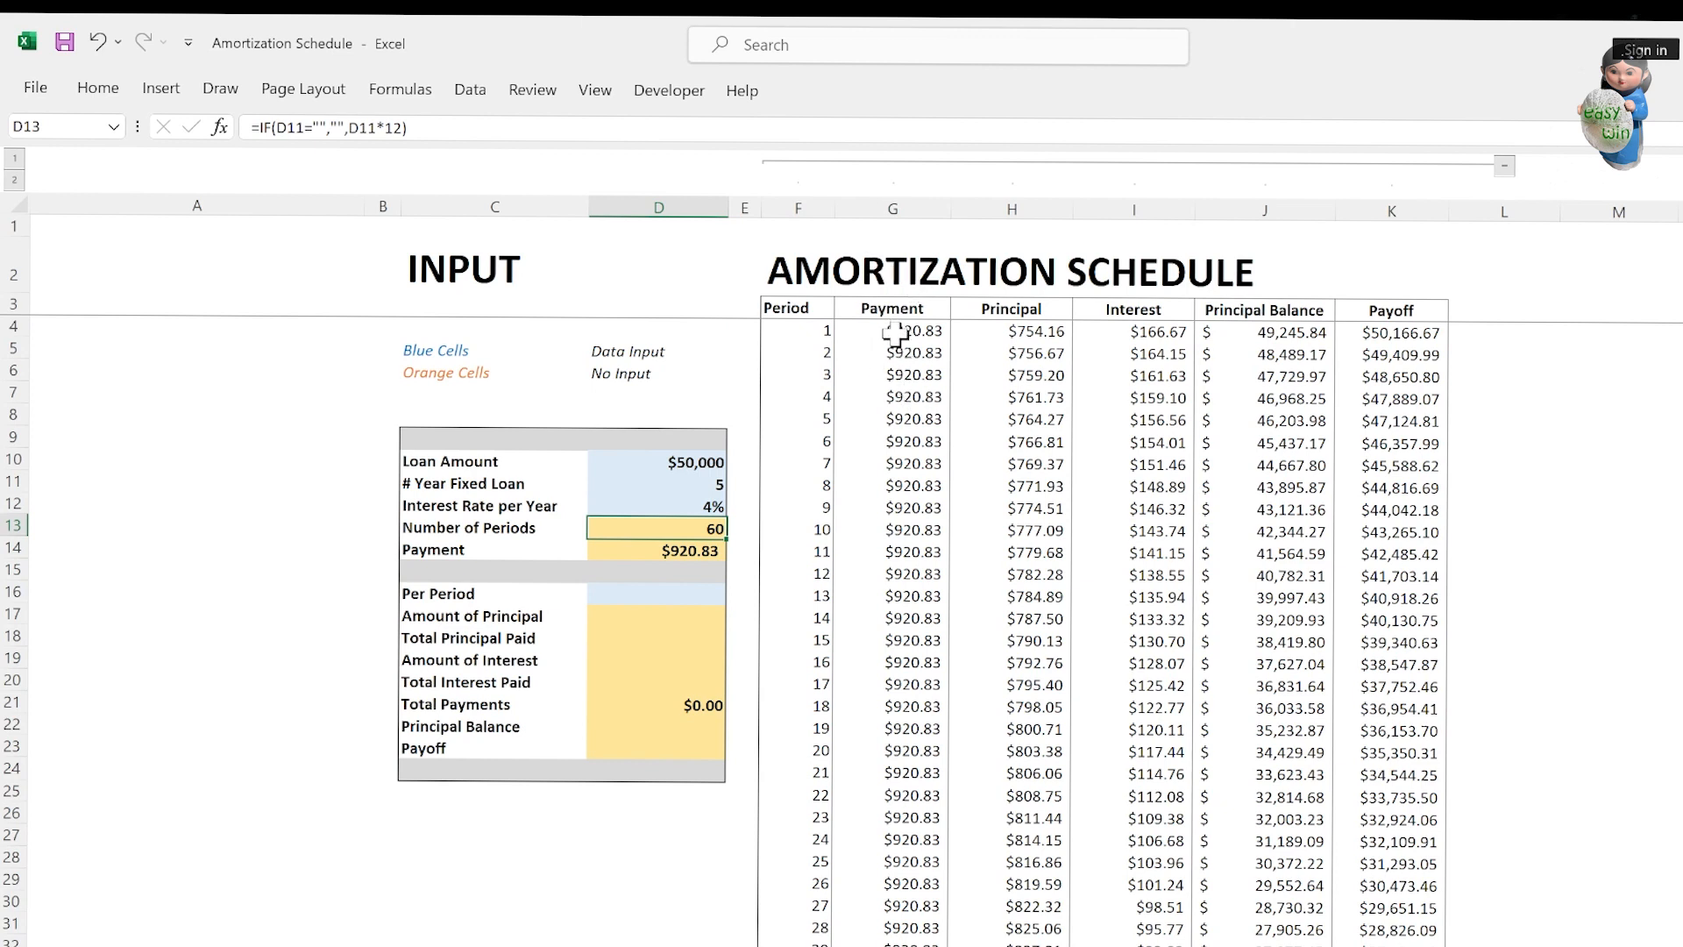
pyautogui.click(809, 330)
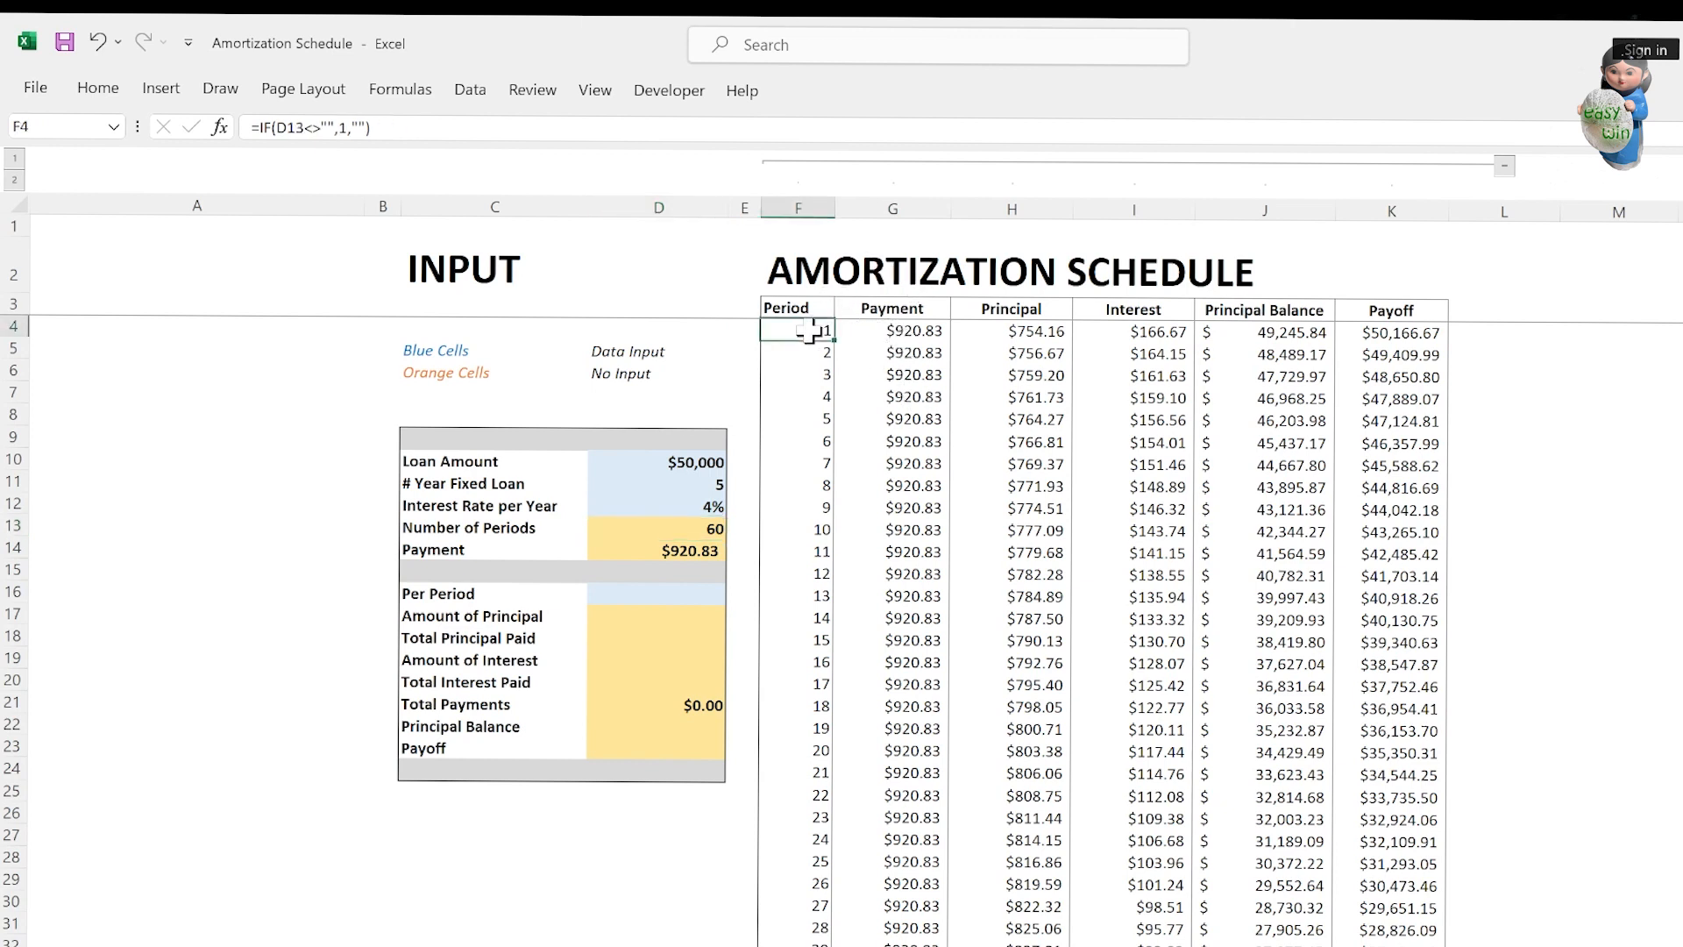
pyautogui.click(811, 351)
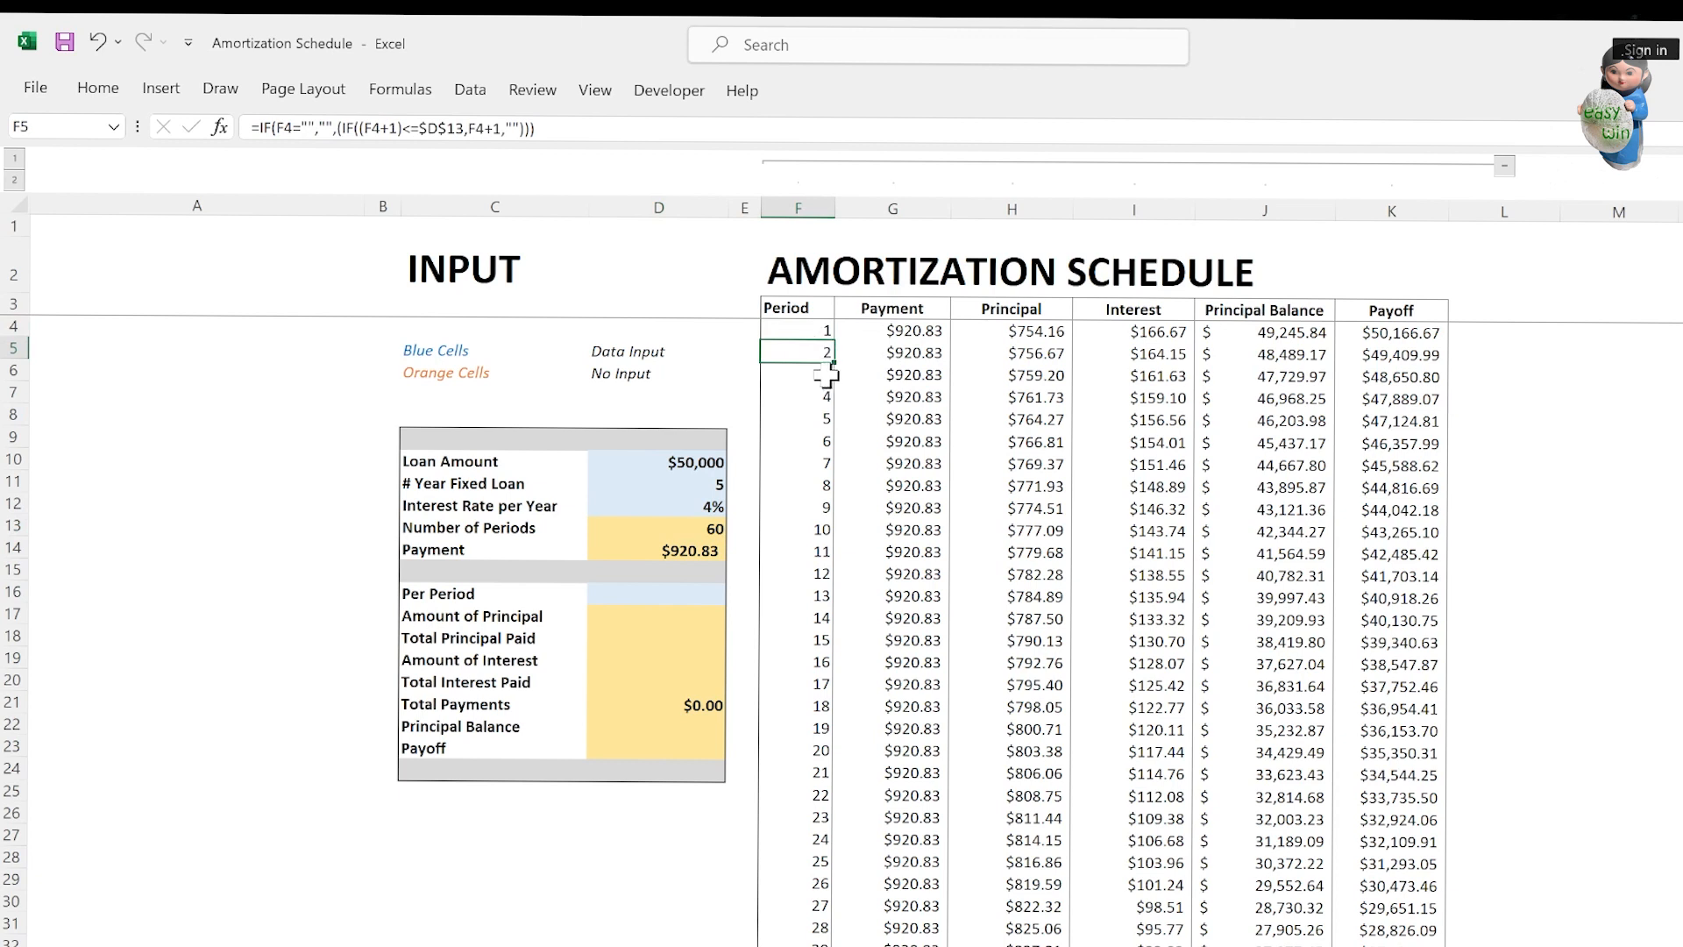
pyautogui.click(818, 375)
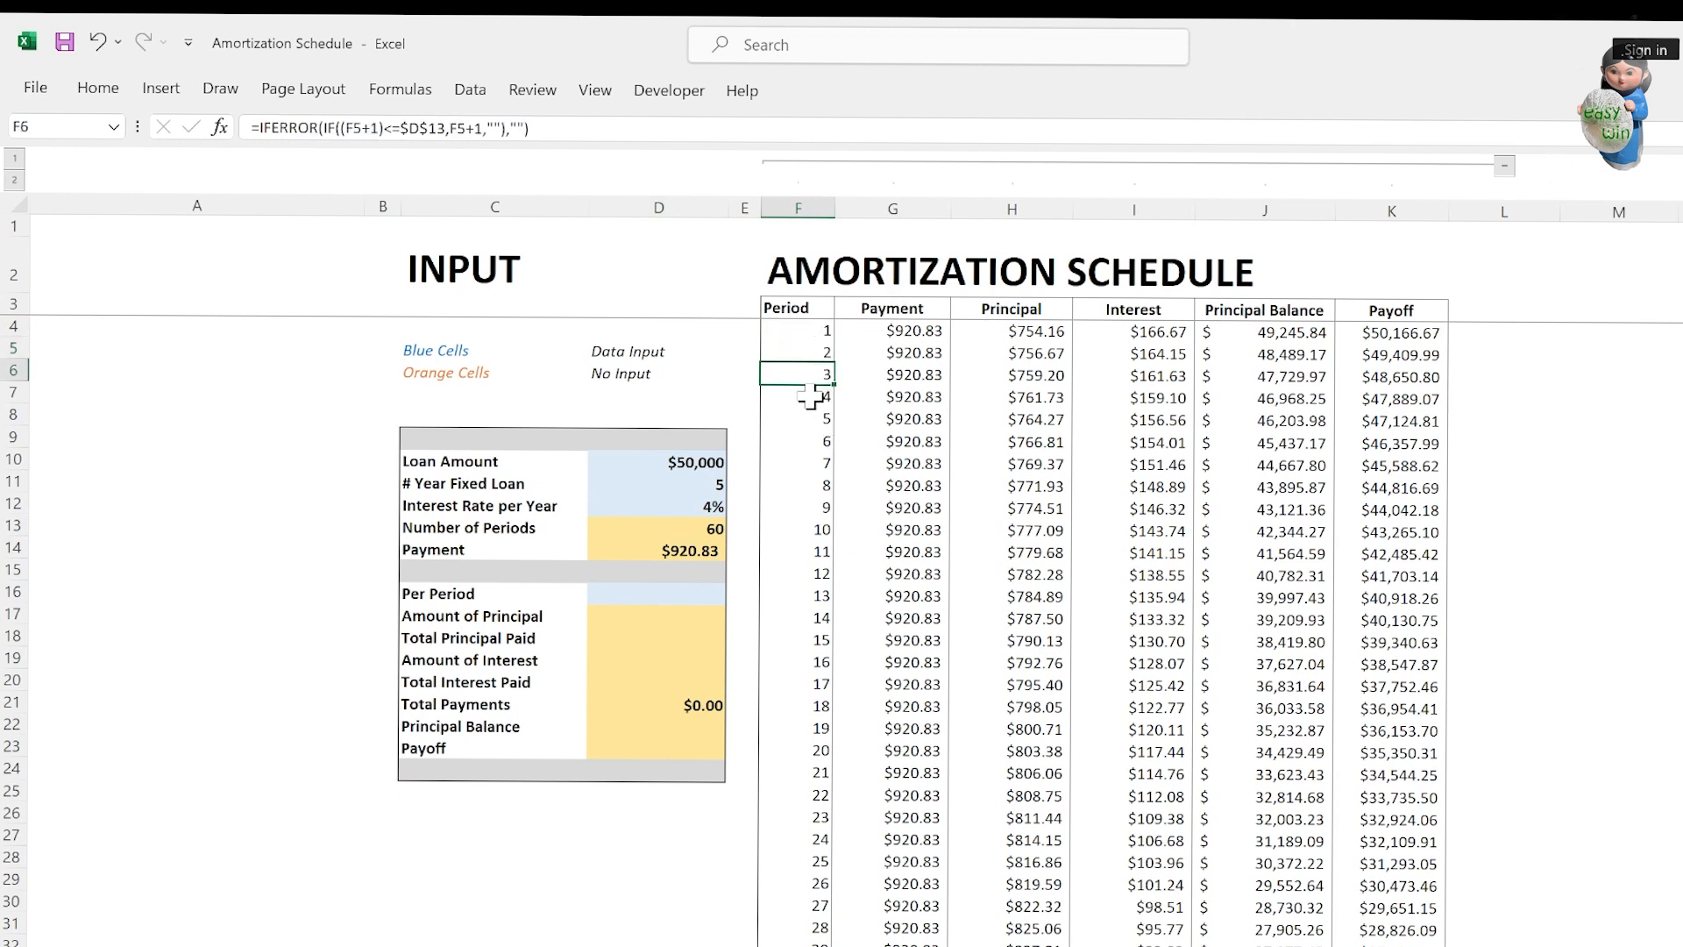
pyautogui.click(811, 396)
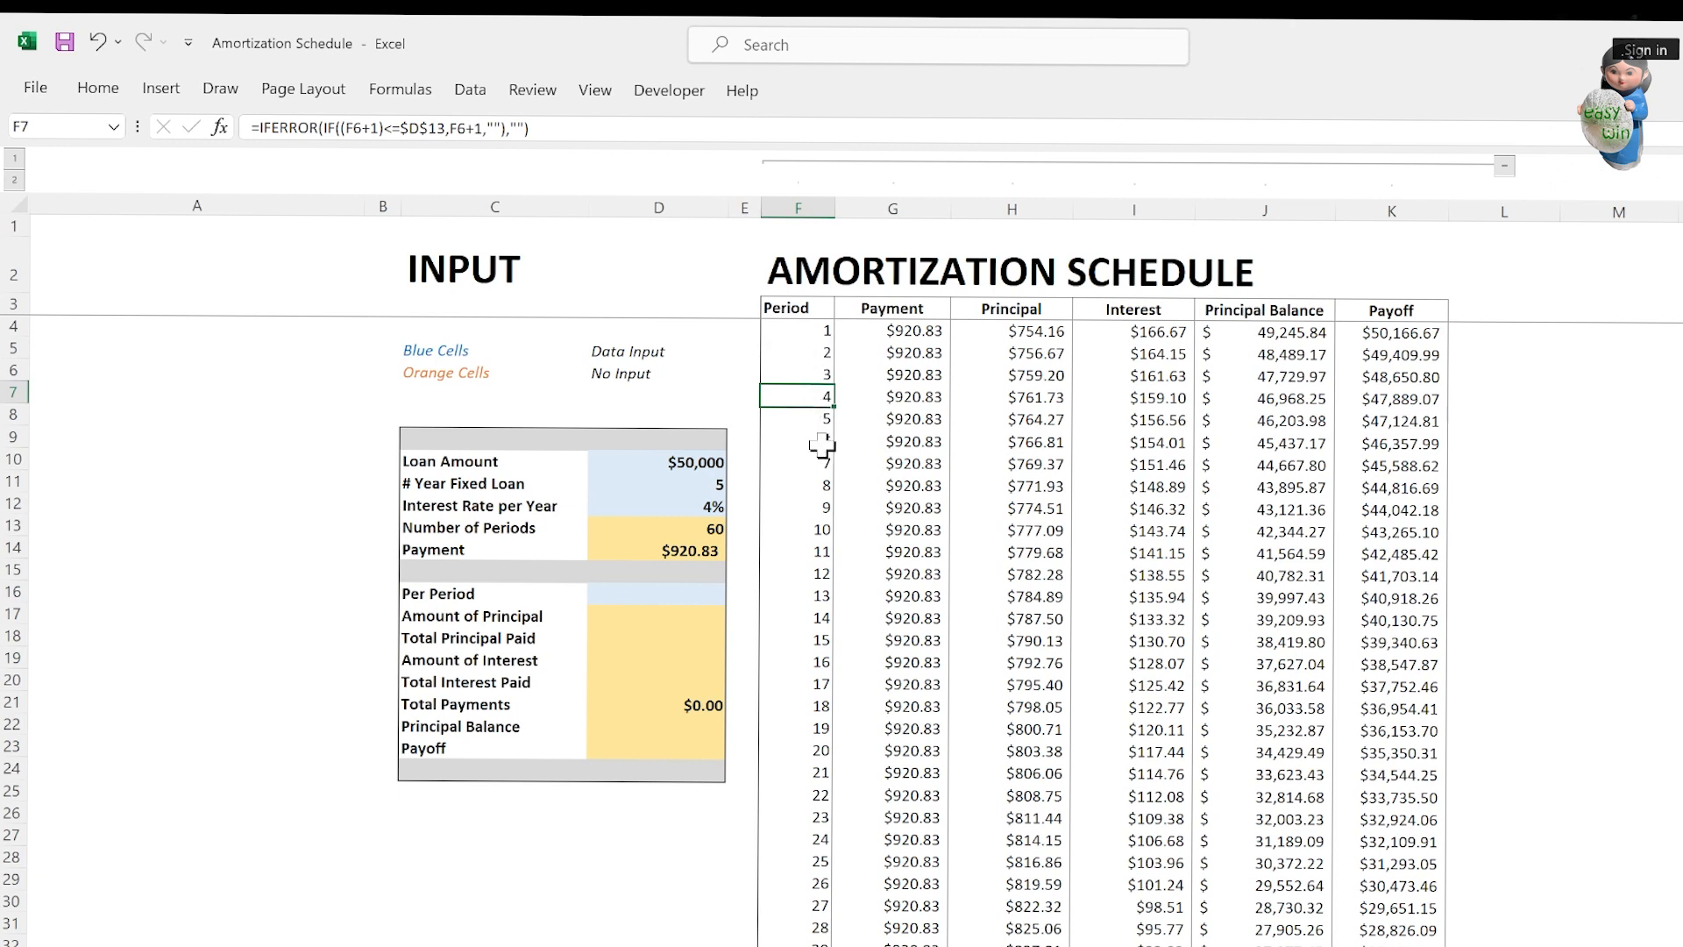
# Examine the first period's Payment, Principal and Interest formulas and the input cells they reference.
pyautogui.click(903, 331)
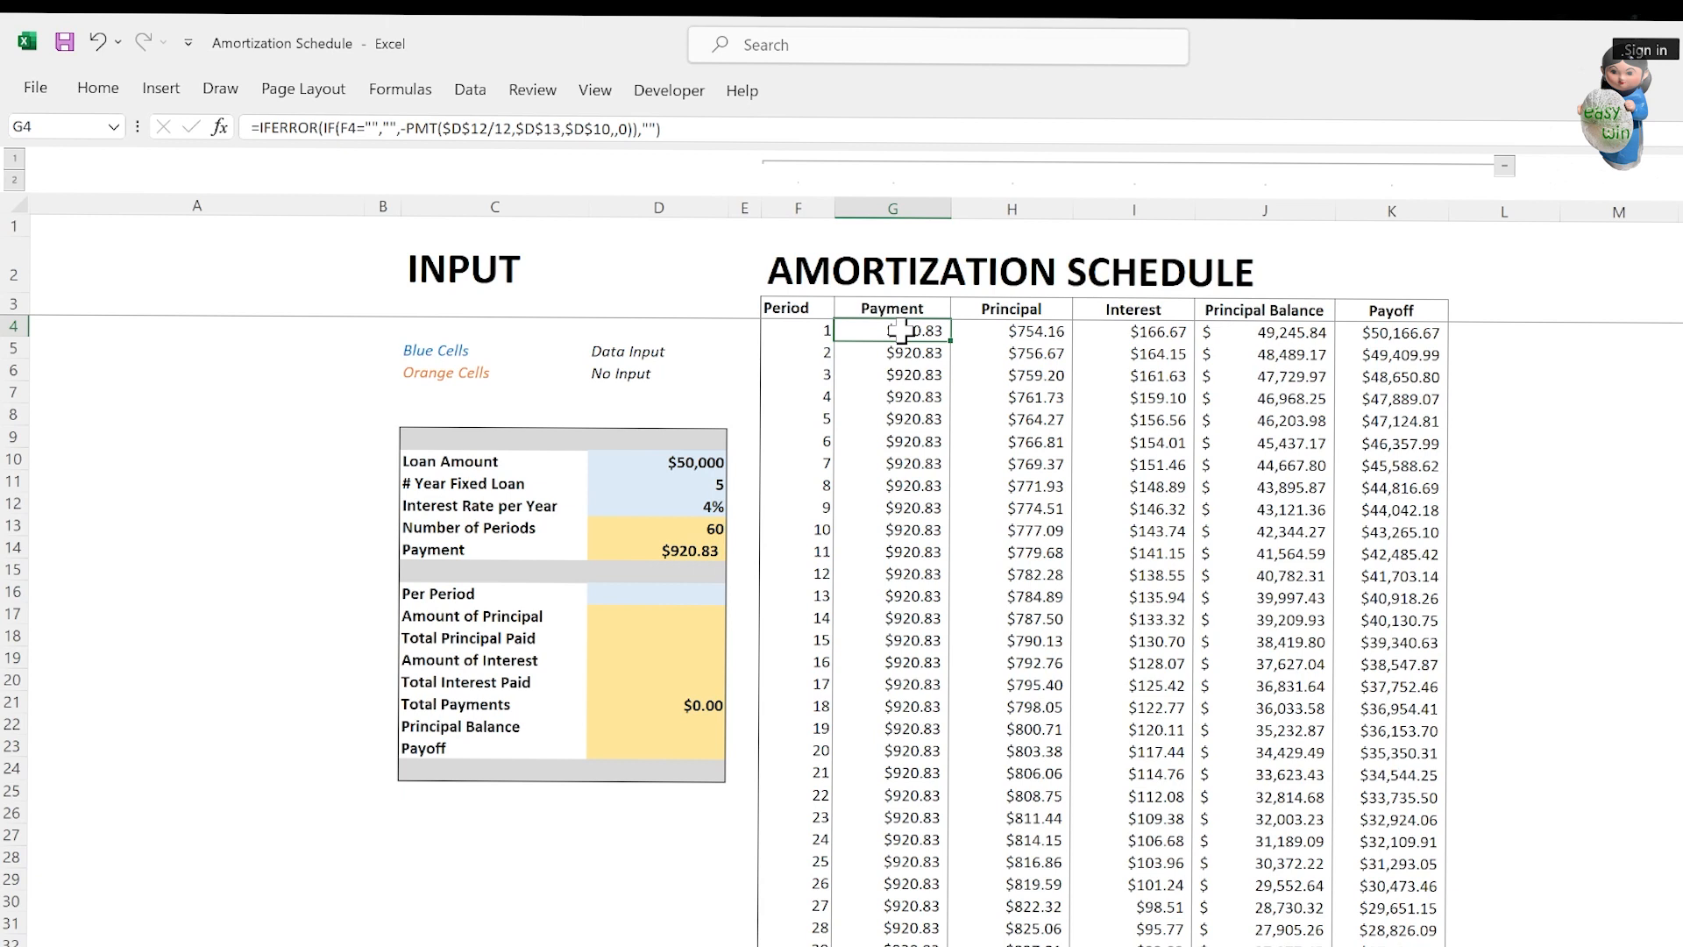
pyautogui.doubleClick(903, 330)
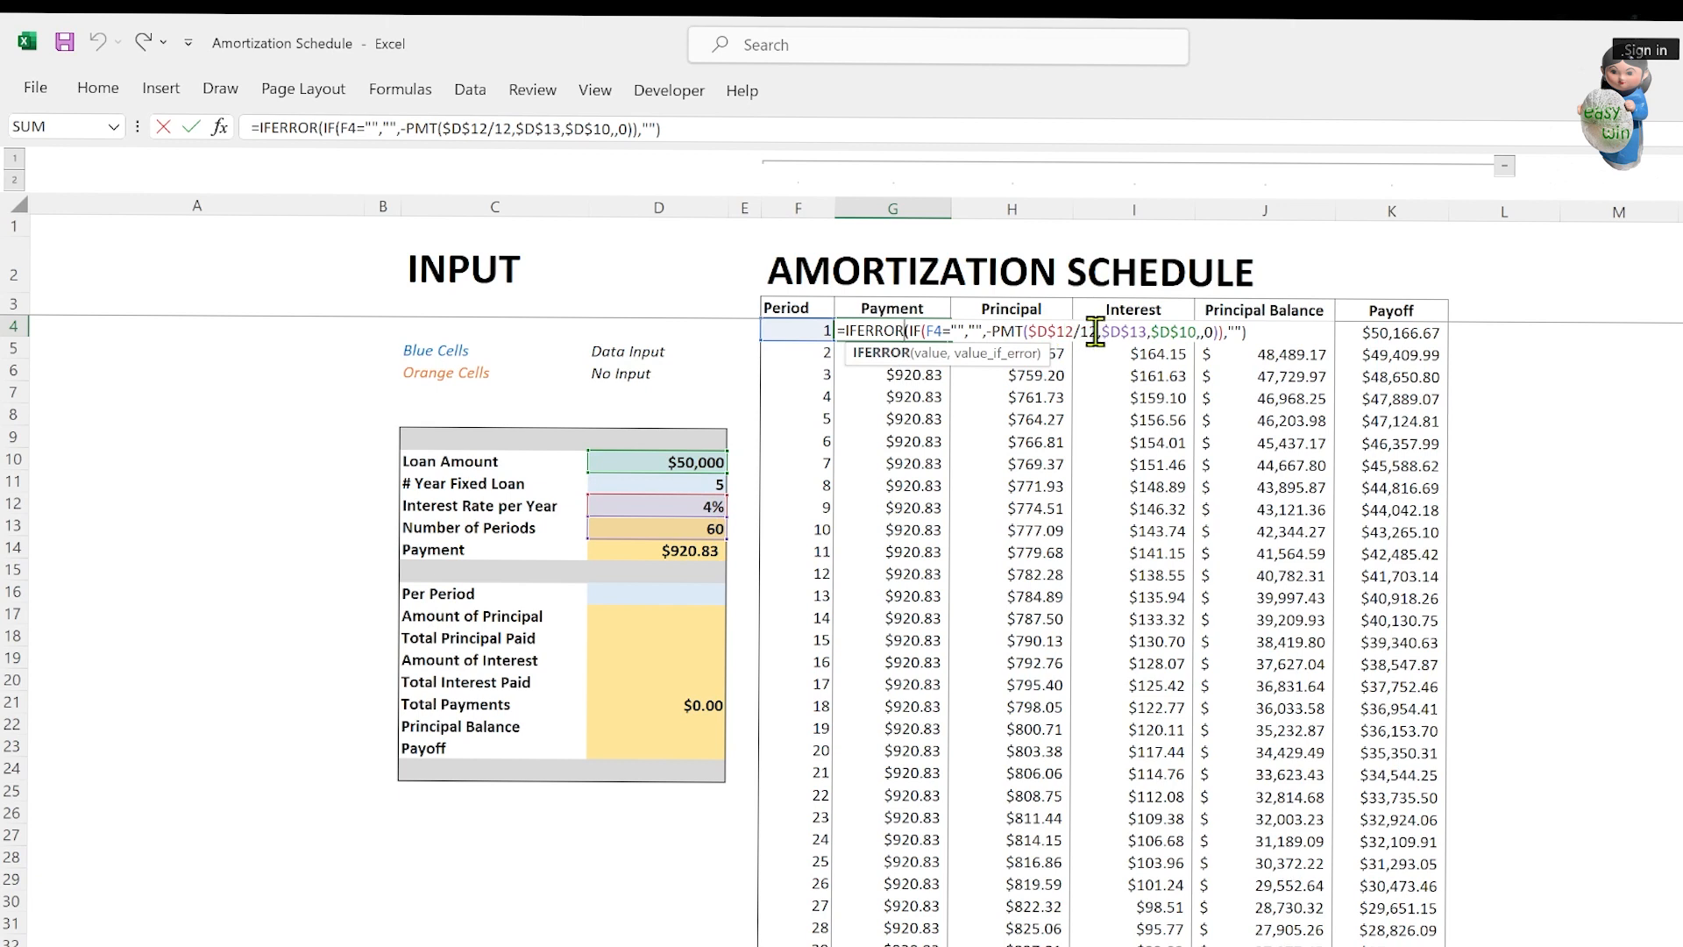
pyautogui.hotkey('ctrl', 'Return')
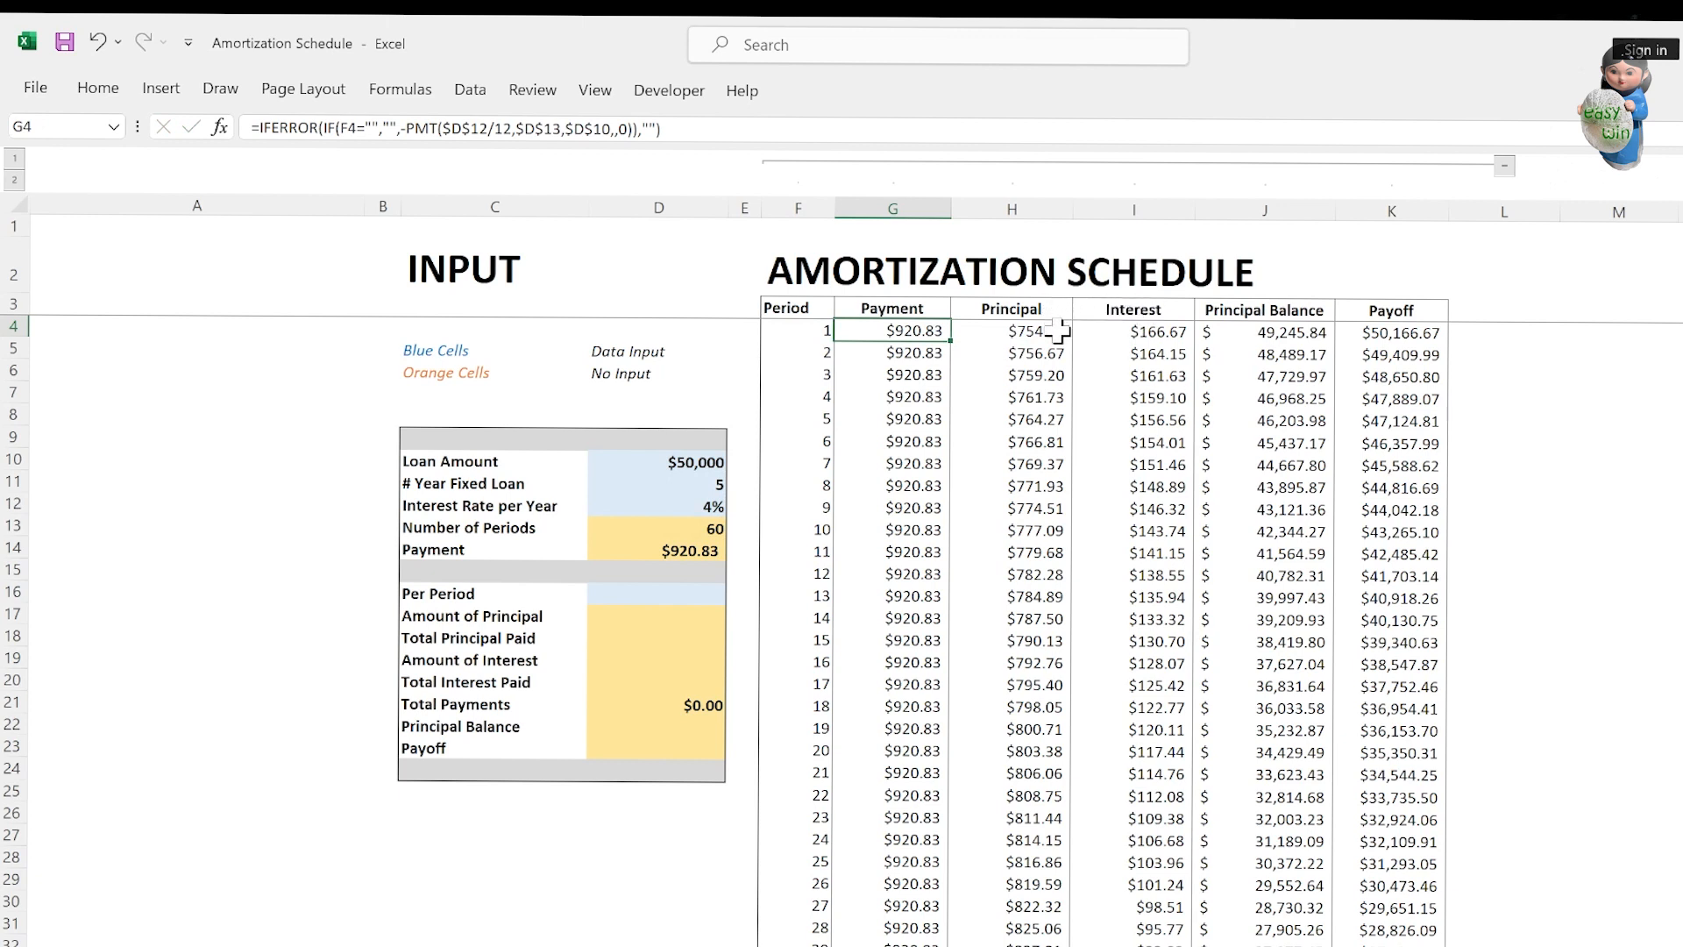
pyautogui.click(1057, 331)
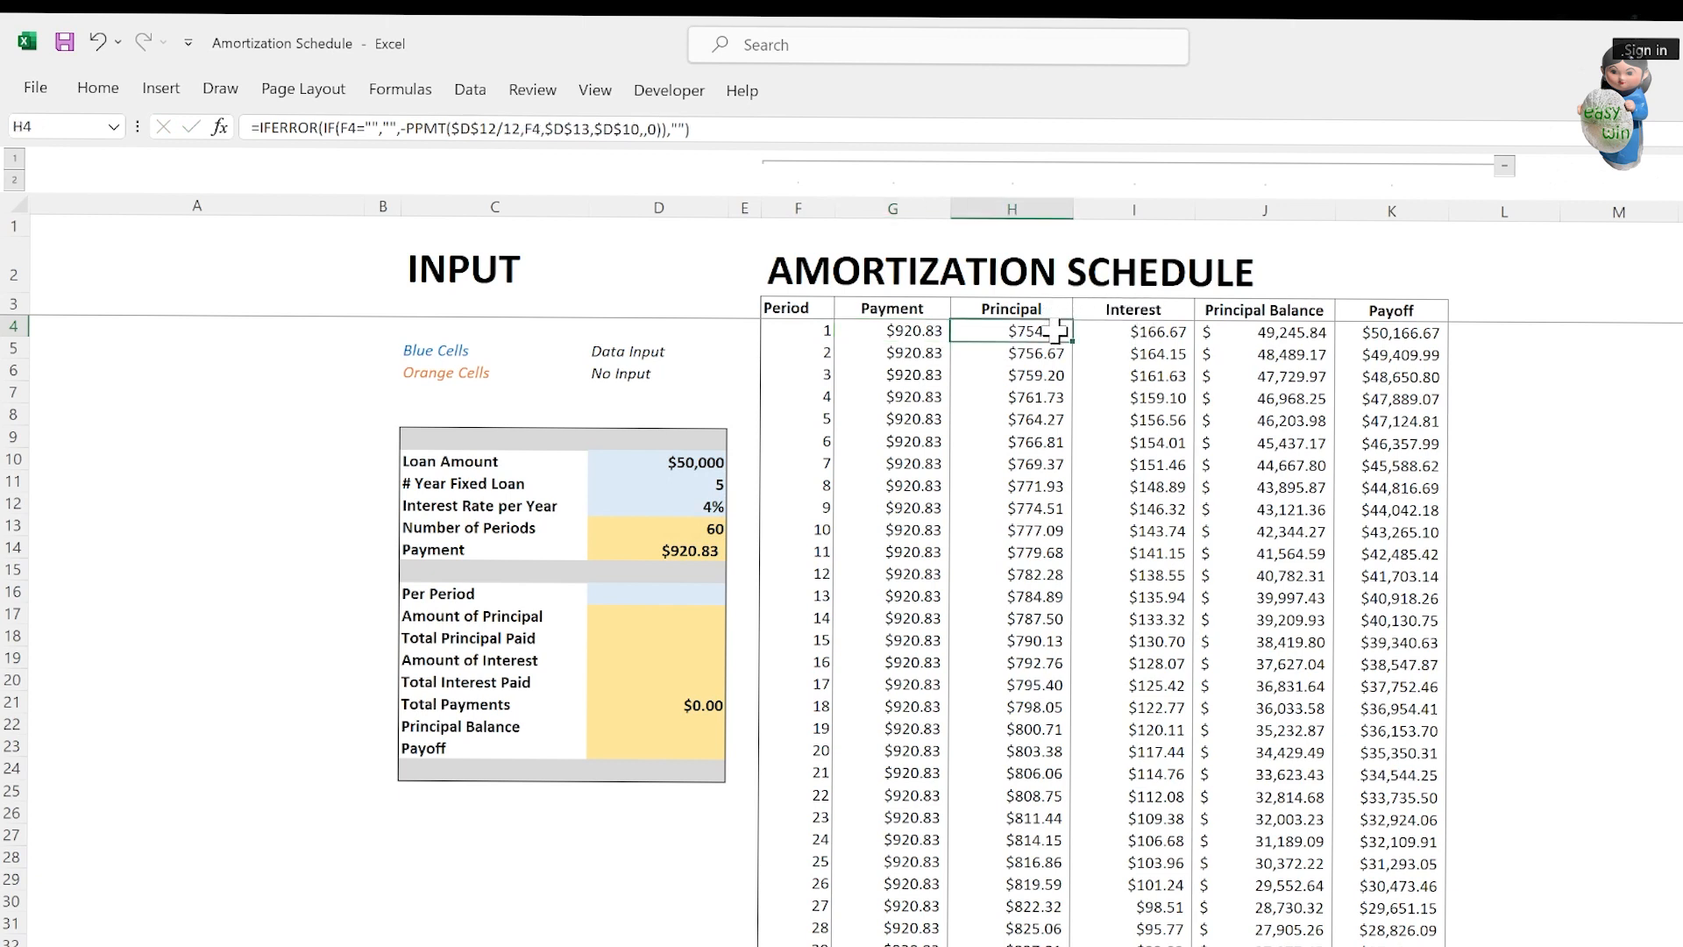
pyautogui.doubleClick(1057, 330)
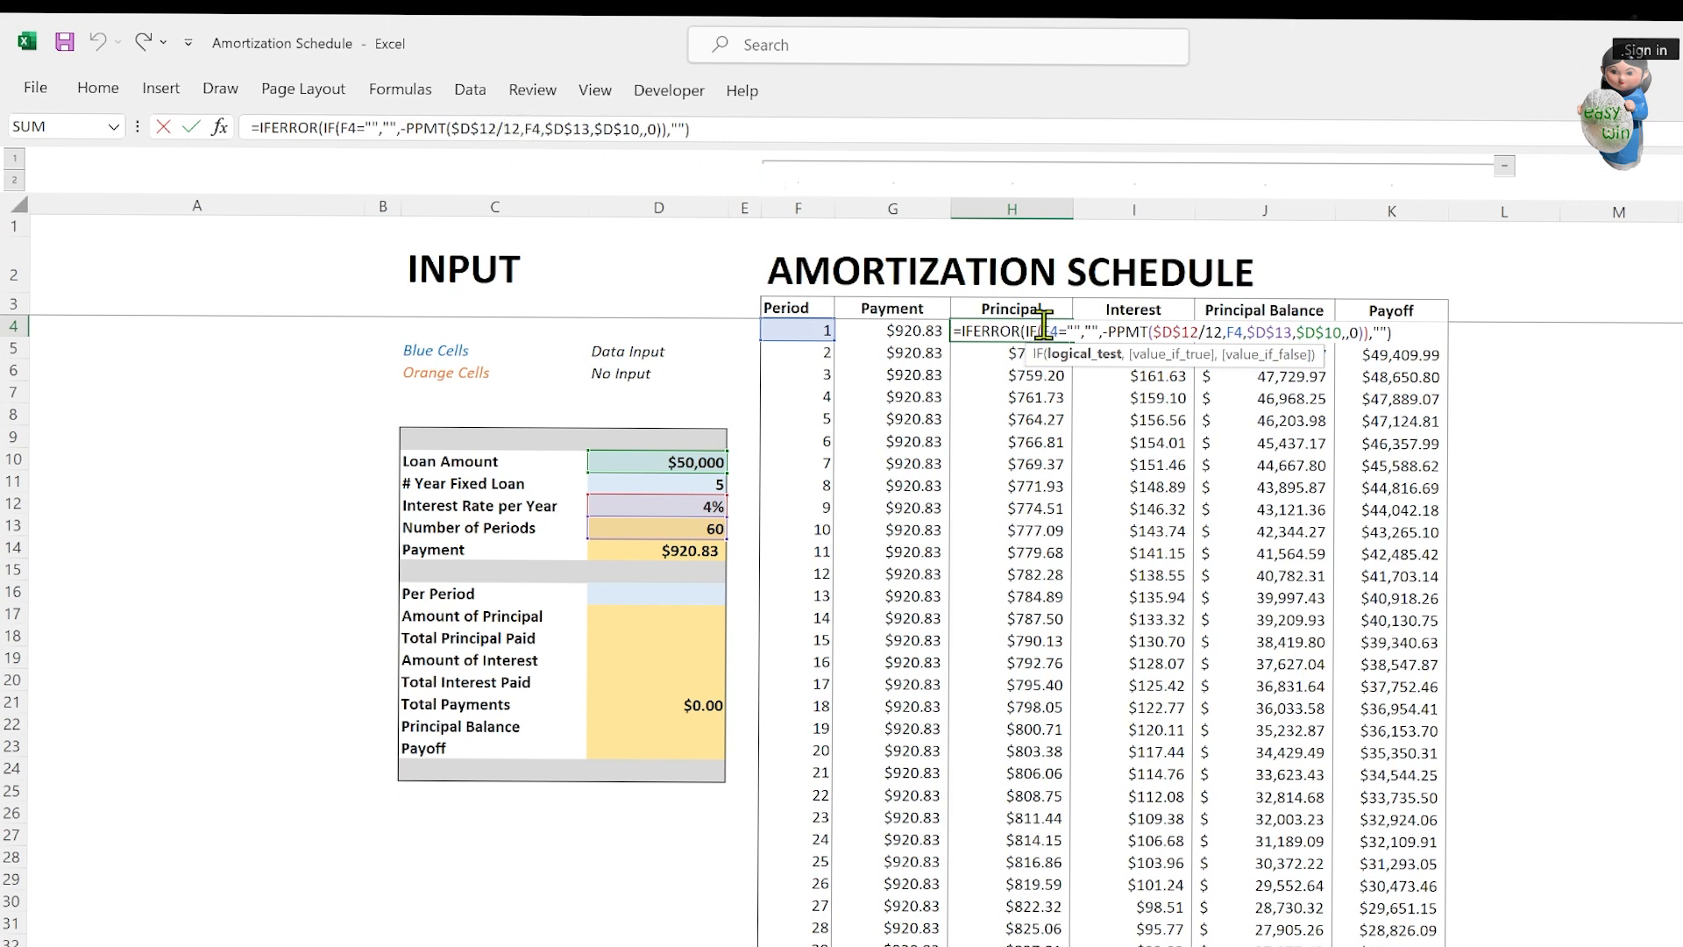
pyautogui.hotkey('ctrl', 'Return')
pyautogui.click(1180, 331)
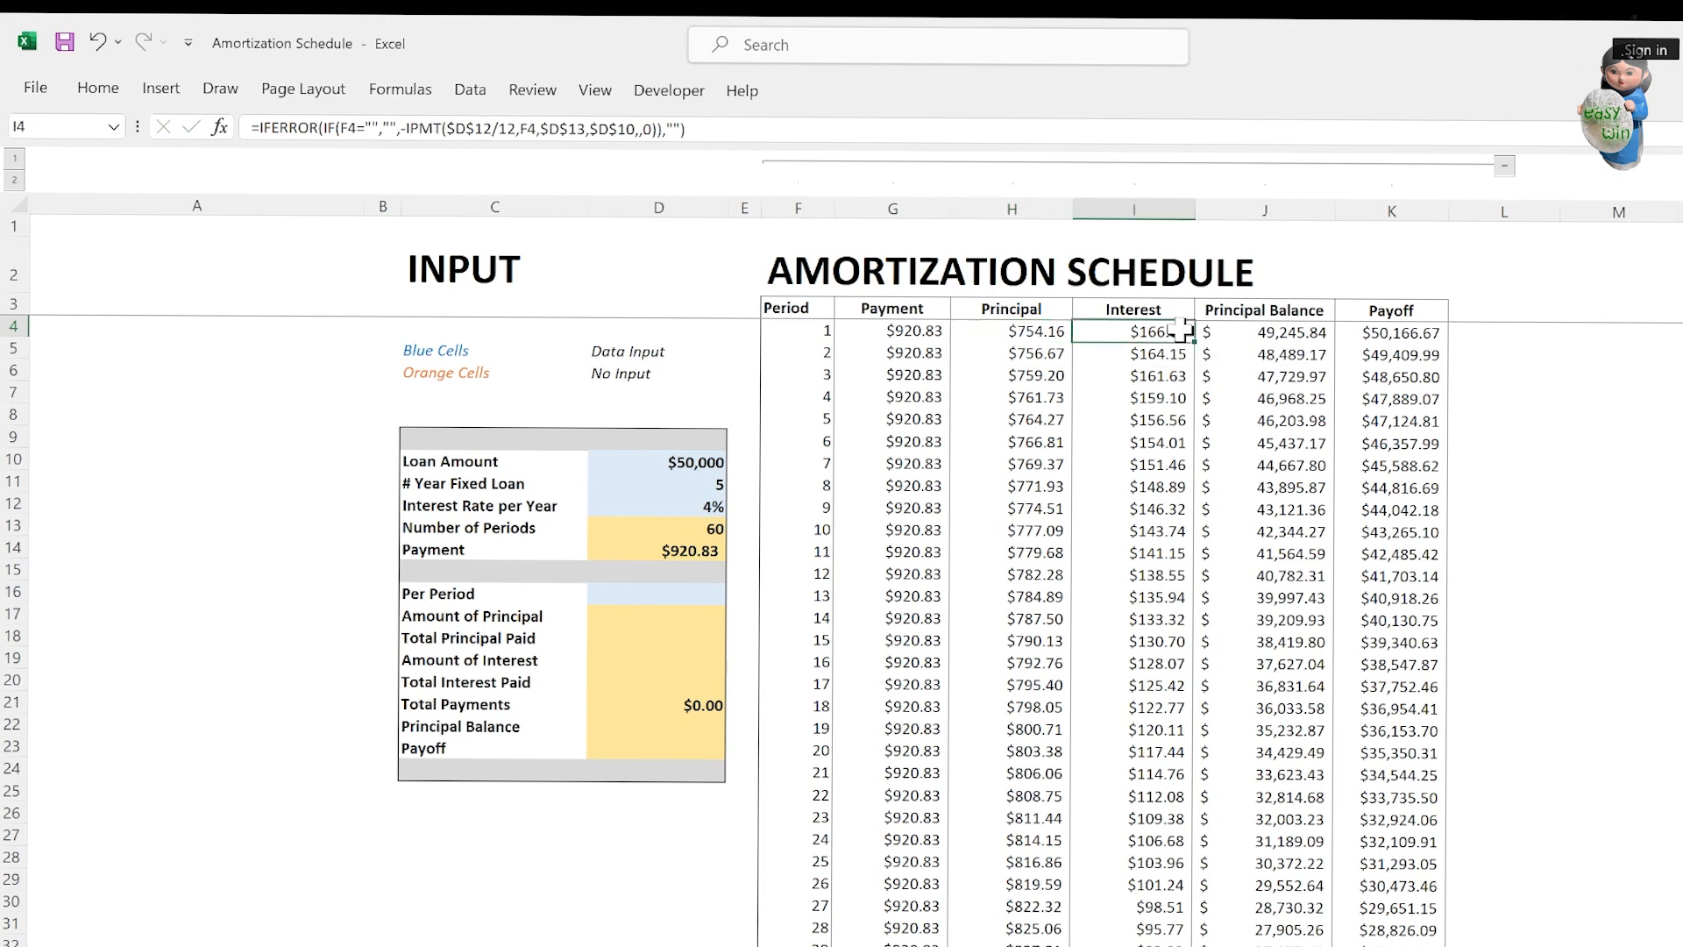
pyautogui.doubleClick(1184, 331)
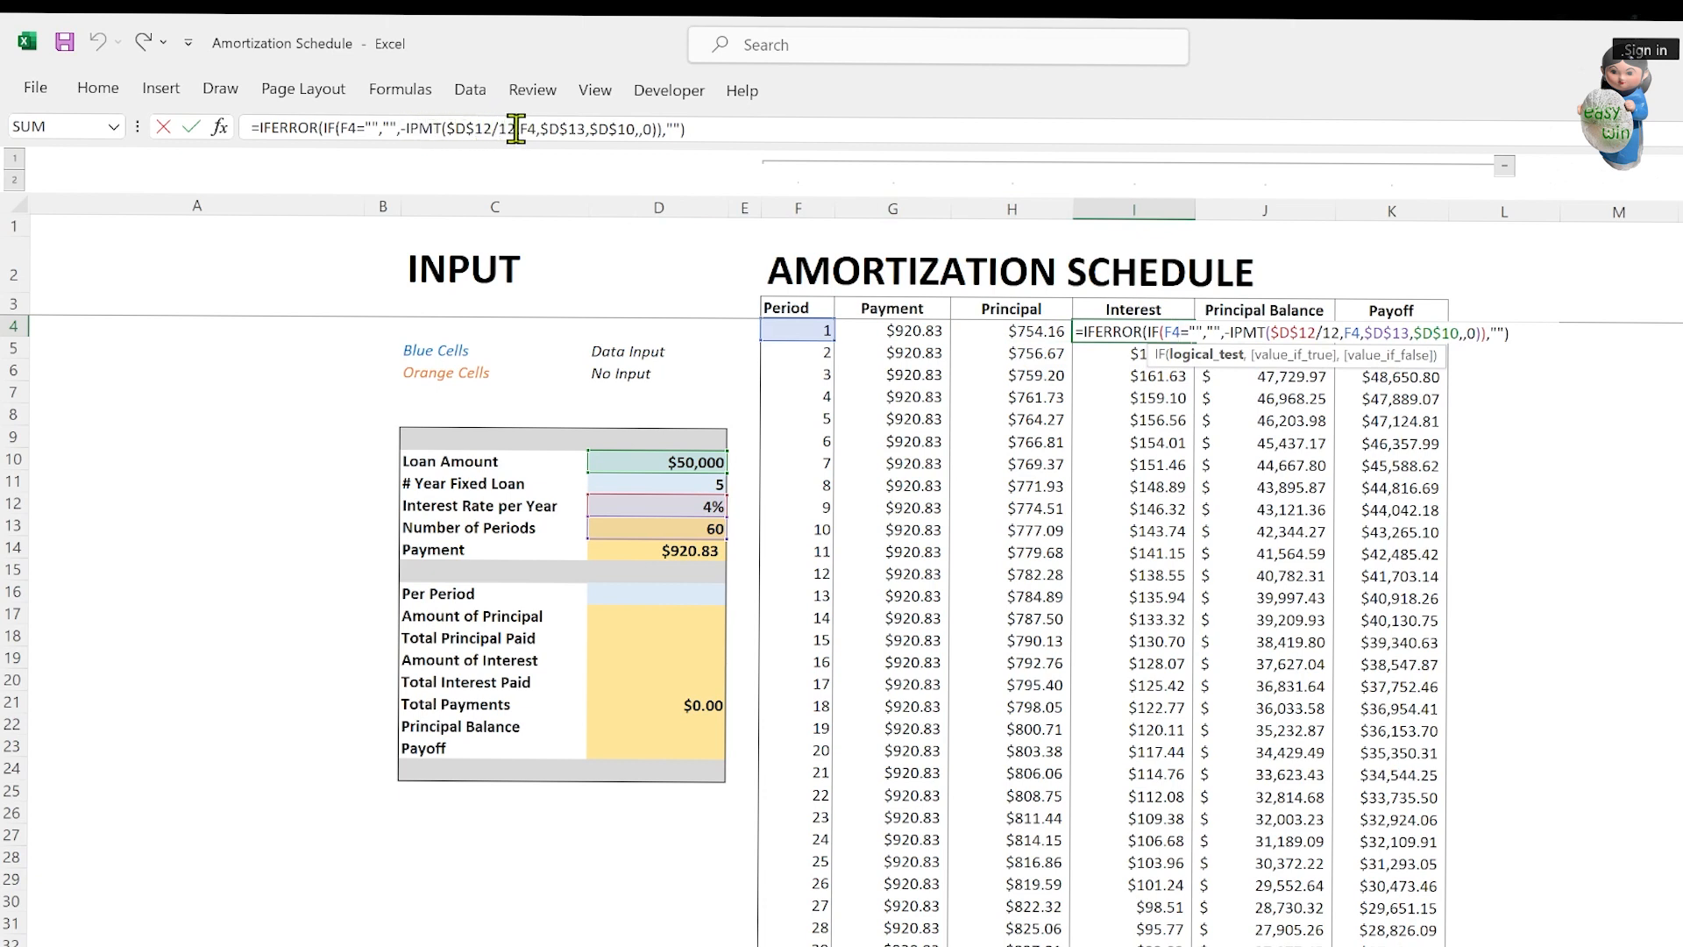
pyautogui.hotkey('ctrl', 'Return')
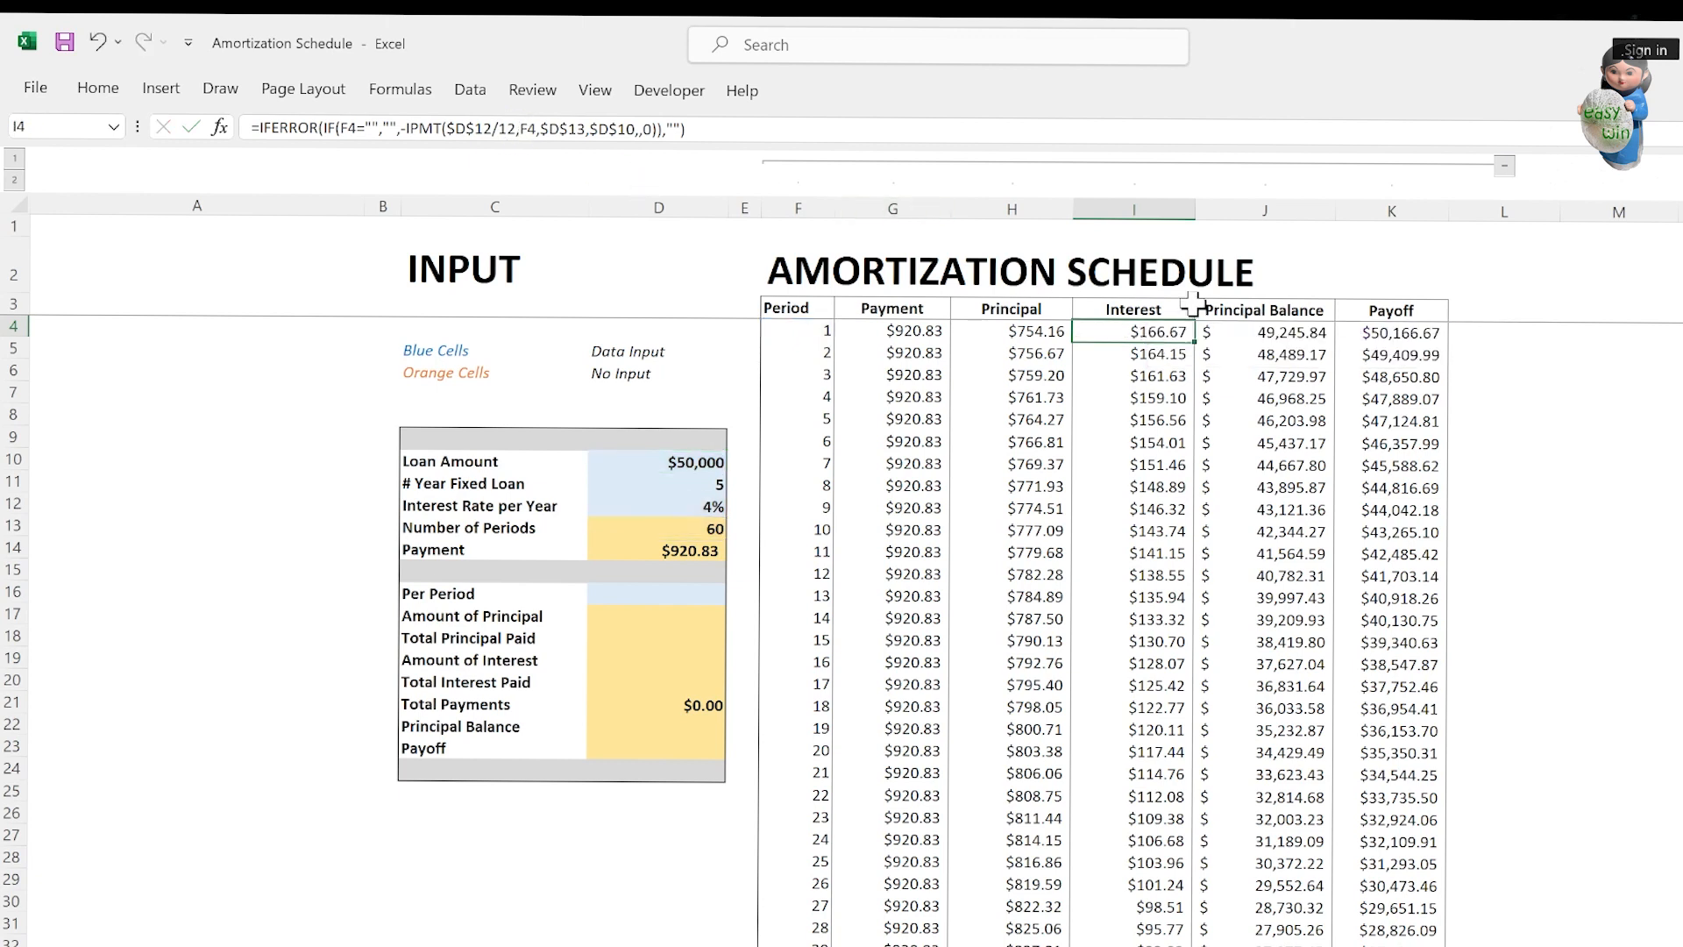
# Examine the first period's Principal Balance and Payoff formulas and their referenced cells.
pyautogui.click(1254, 331)
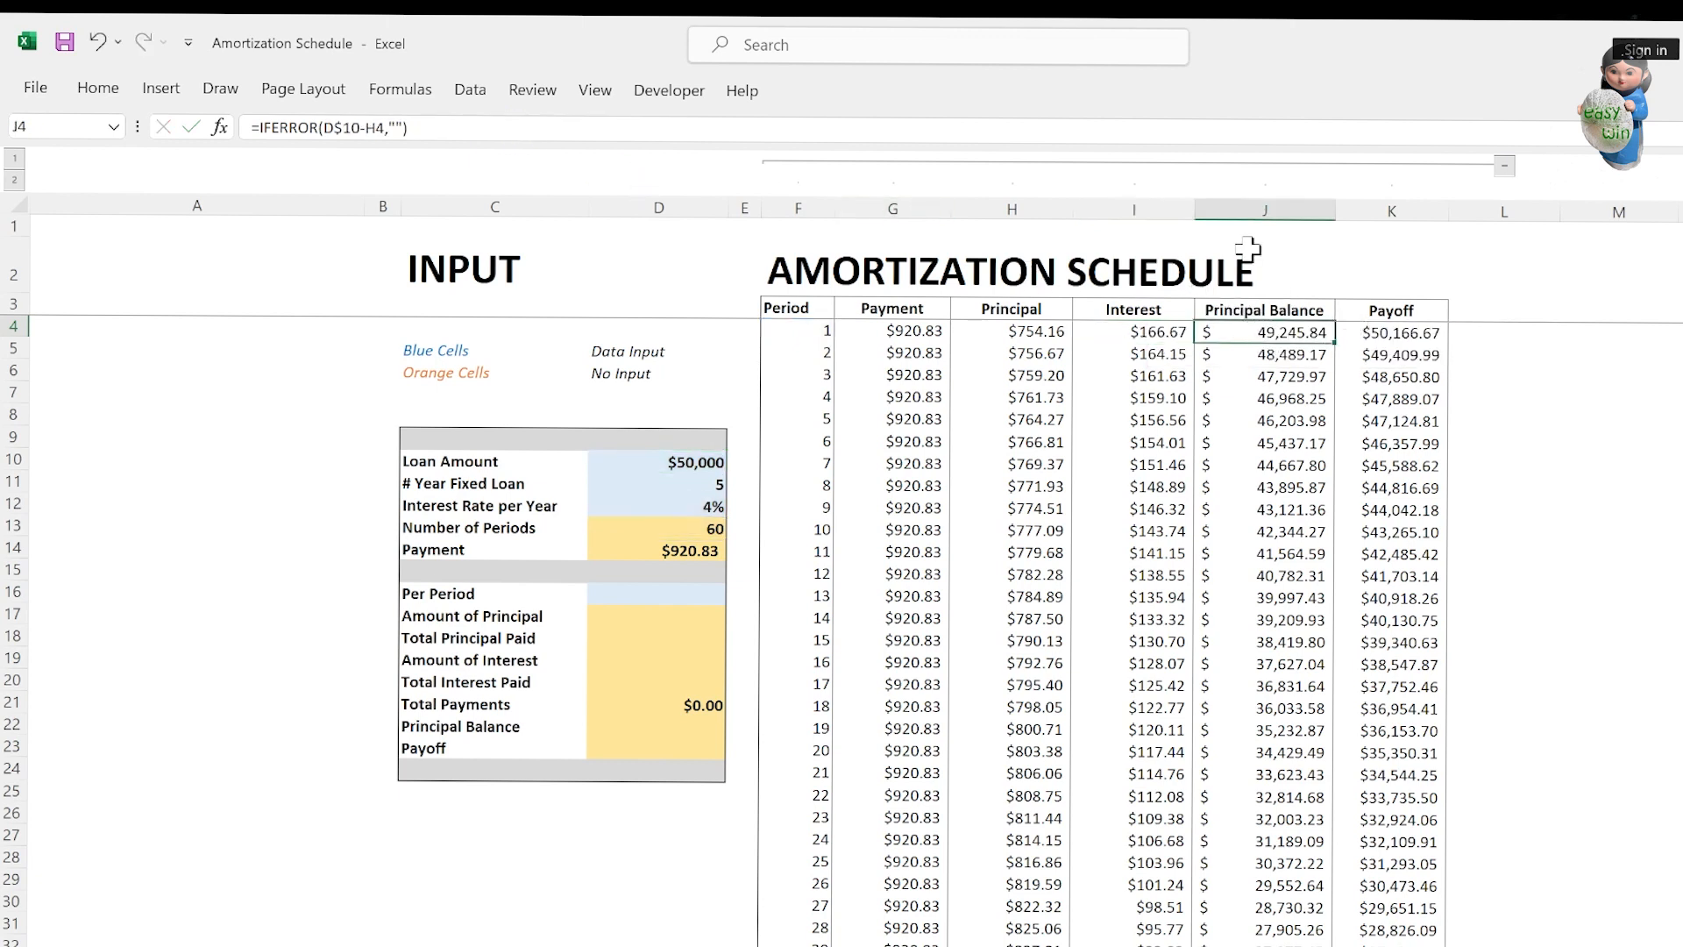
pyautogui.doubleClick(1306, 333)
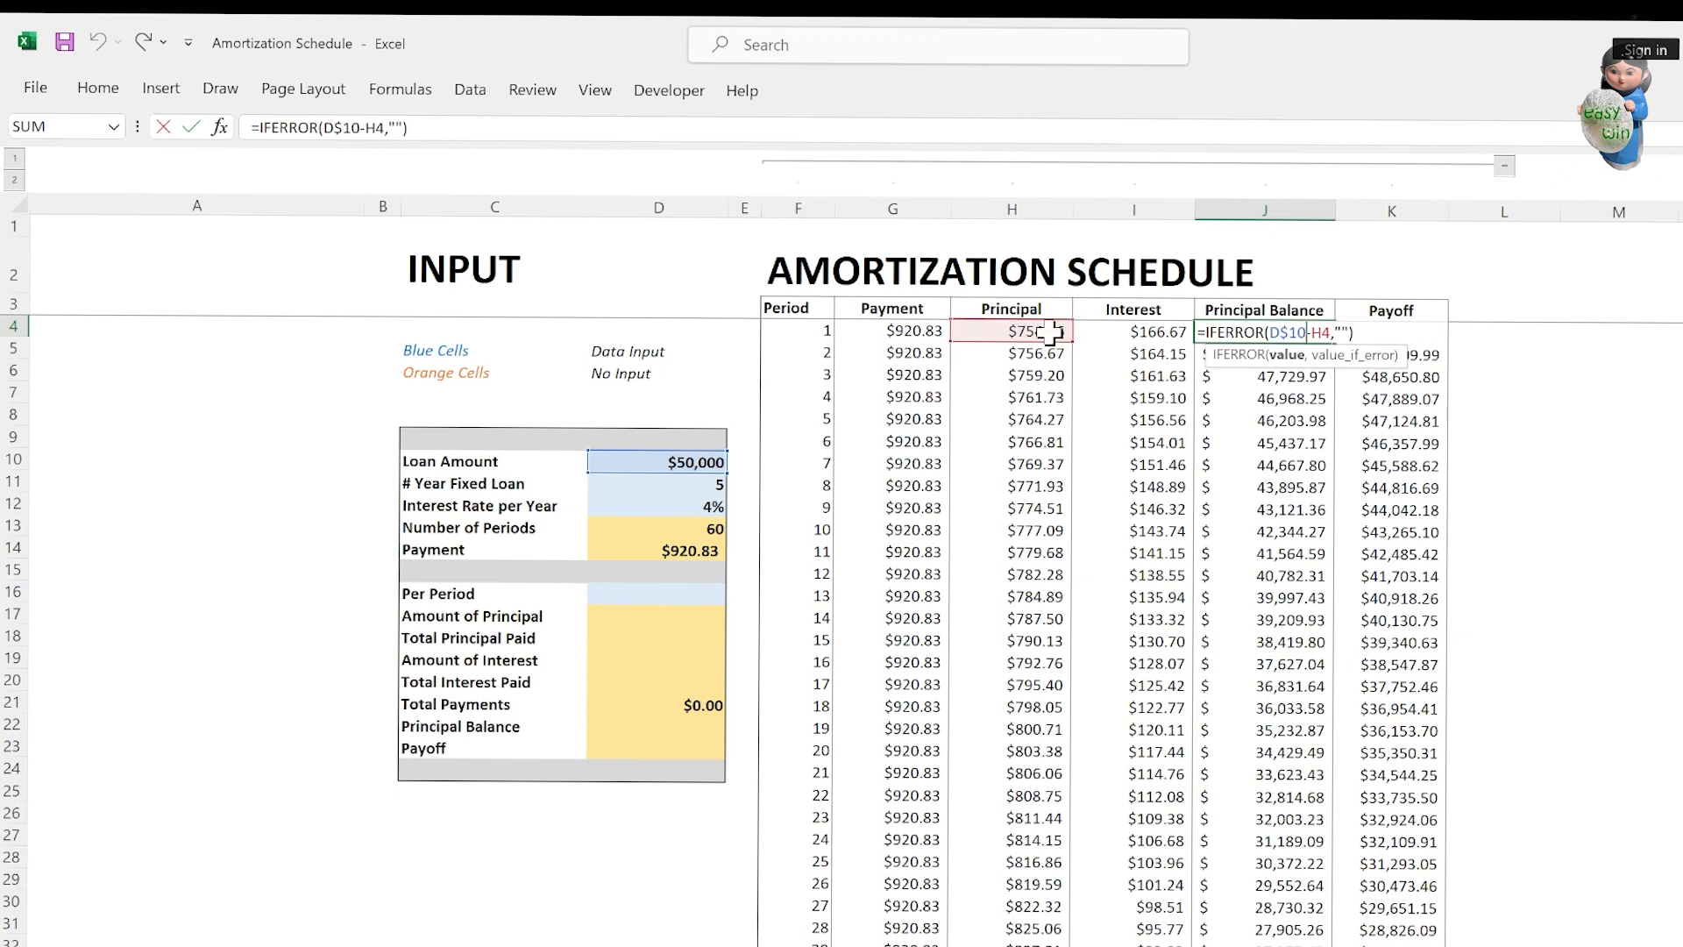
pyautogui.hotkey('ctrl', 'Return')
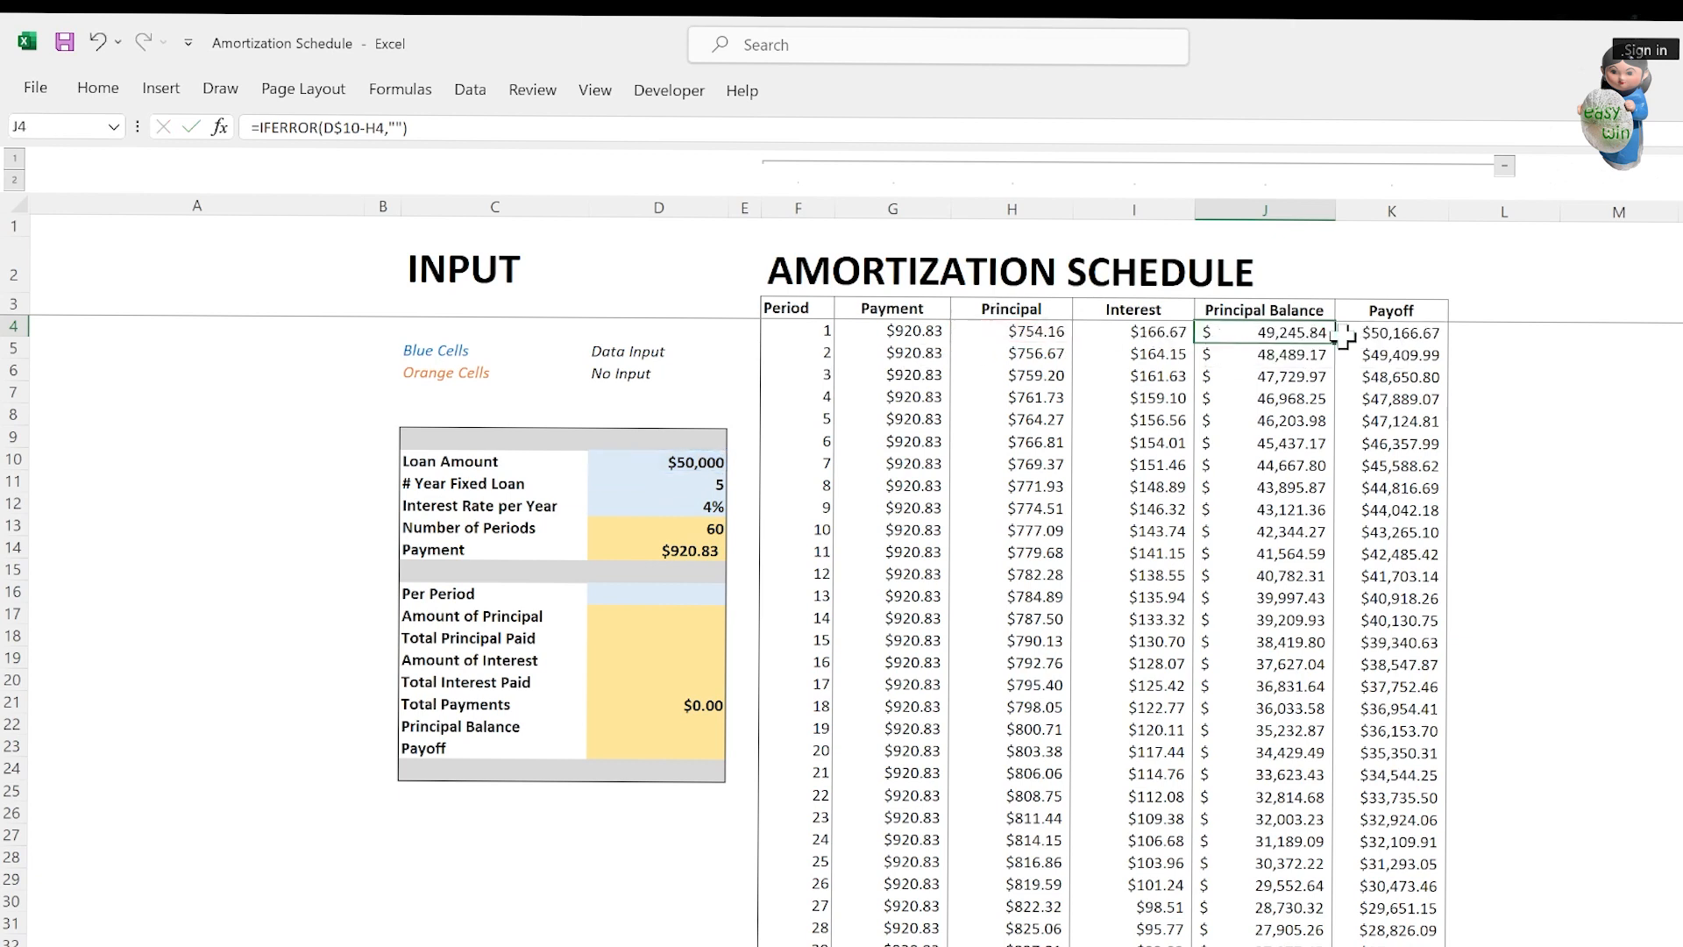
pyautogui.click(1373, 334)
pyautogui.doubleClick(1373, 334)
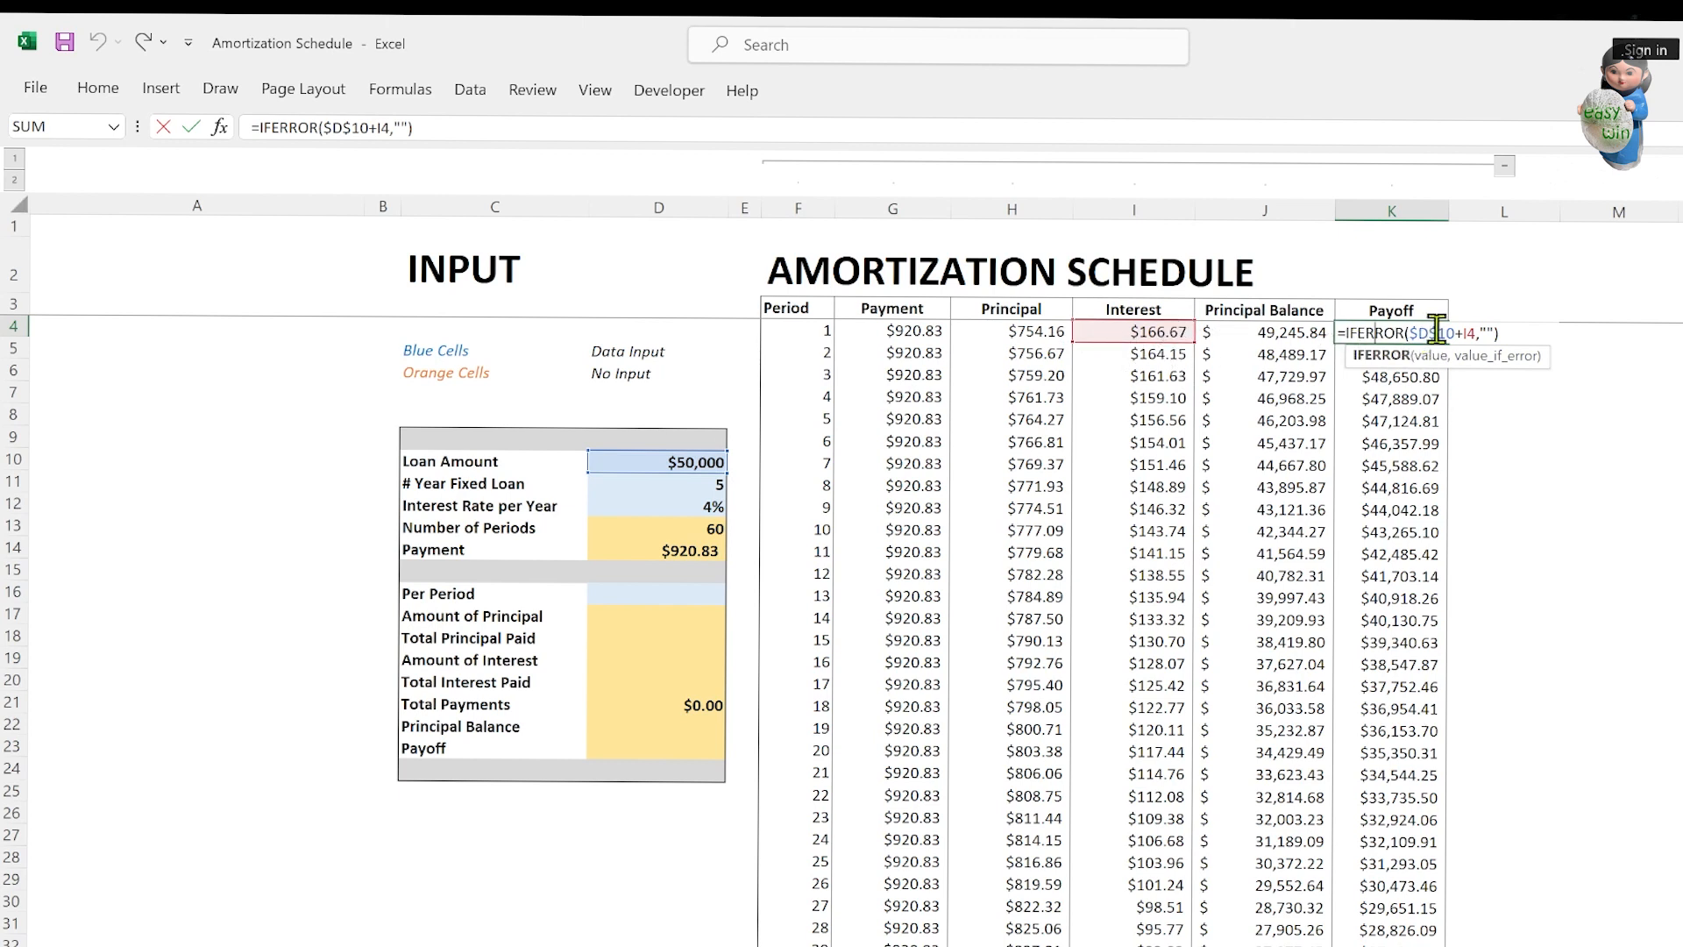
pyautogui.hotkey('ctrl', 'Return')
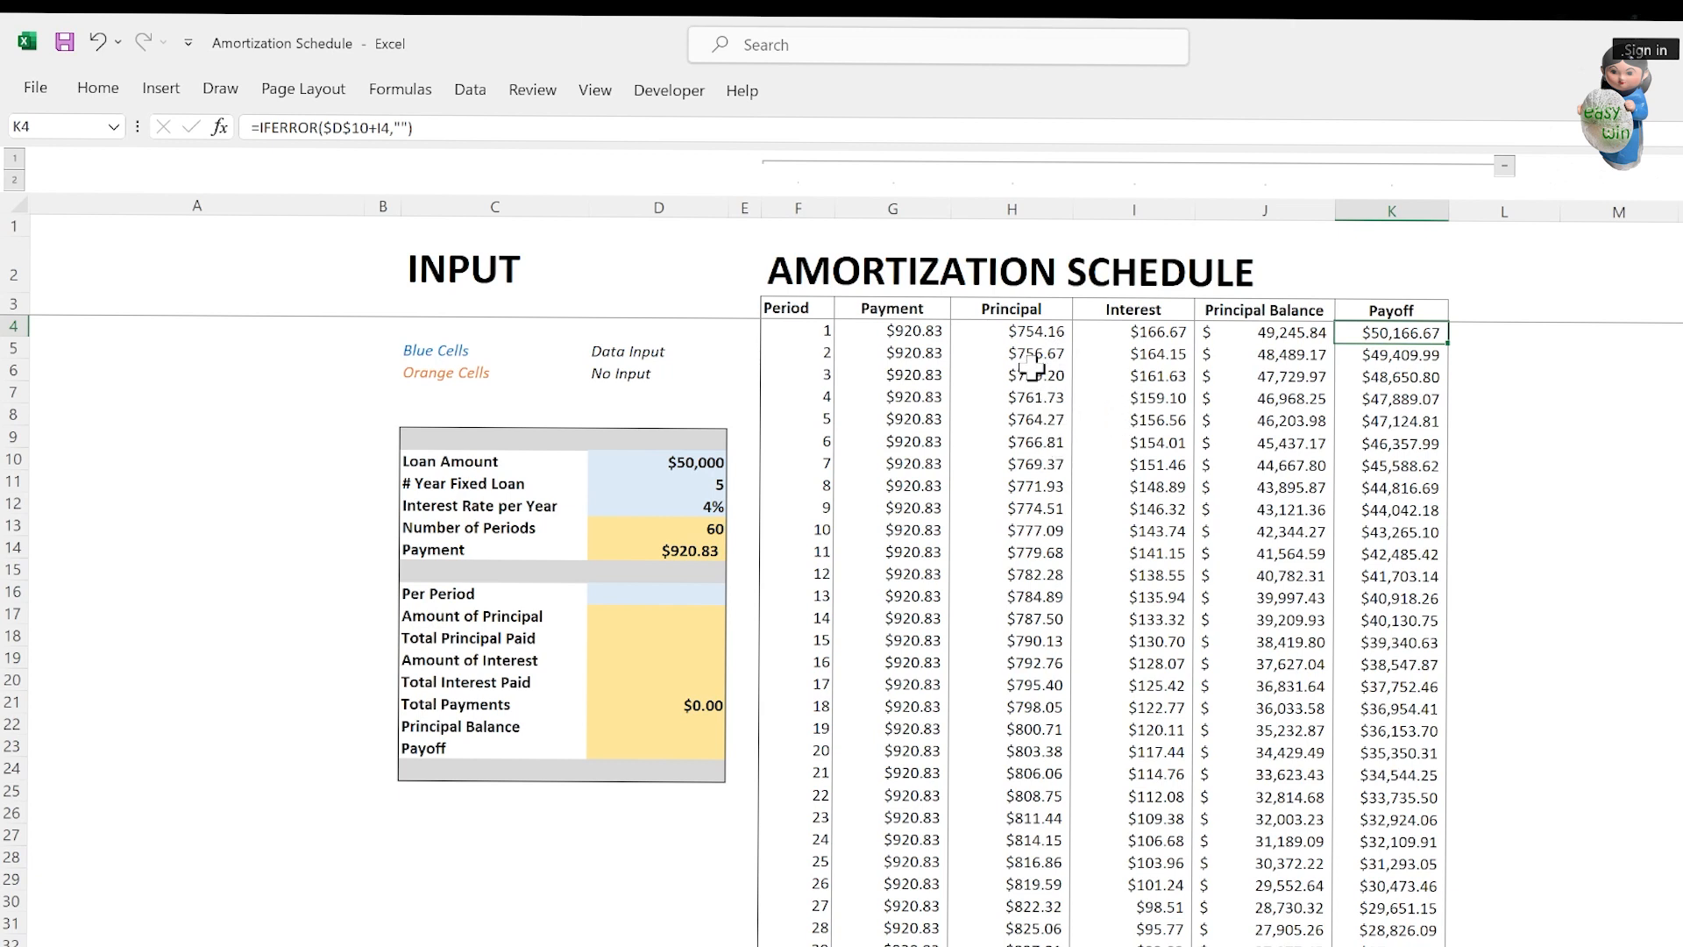
# Check the Principal Balance formulas for periods 2 and 3 and at the very end of the column.
pyautogui.click(1165, 374)
pyautogui.click(1245, 355)
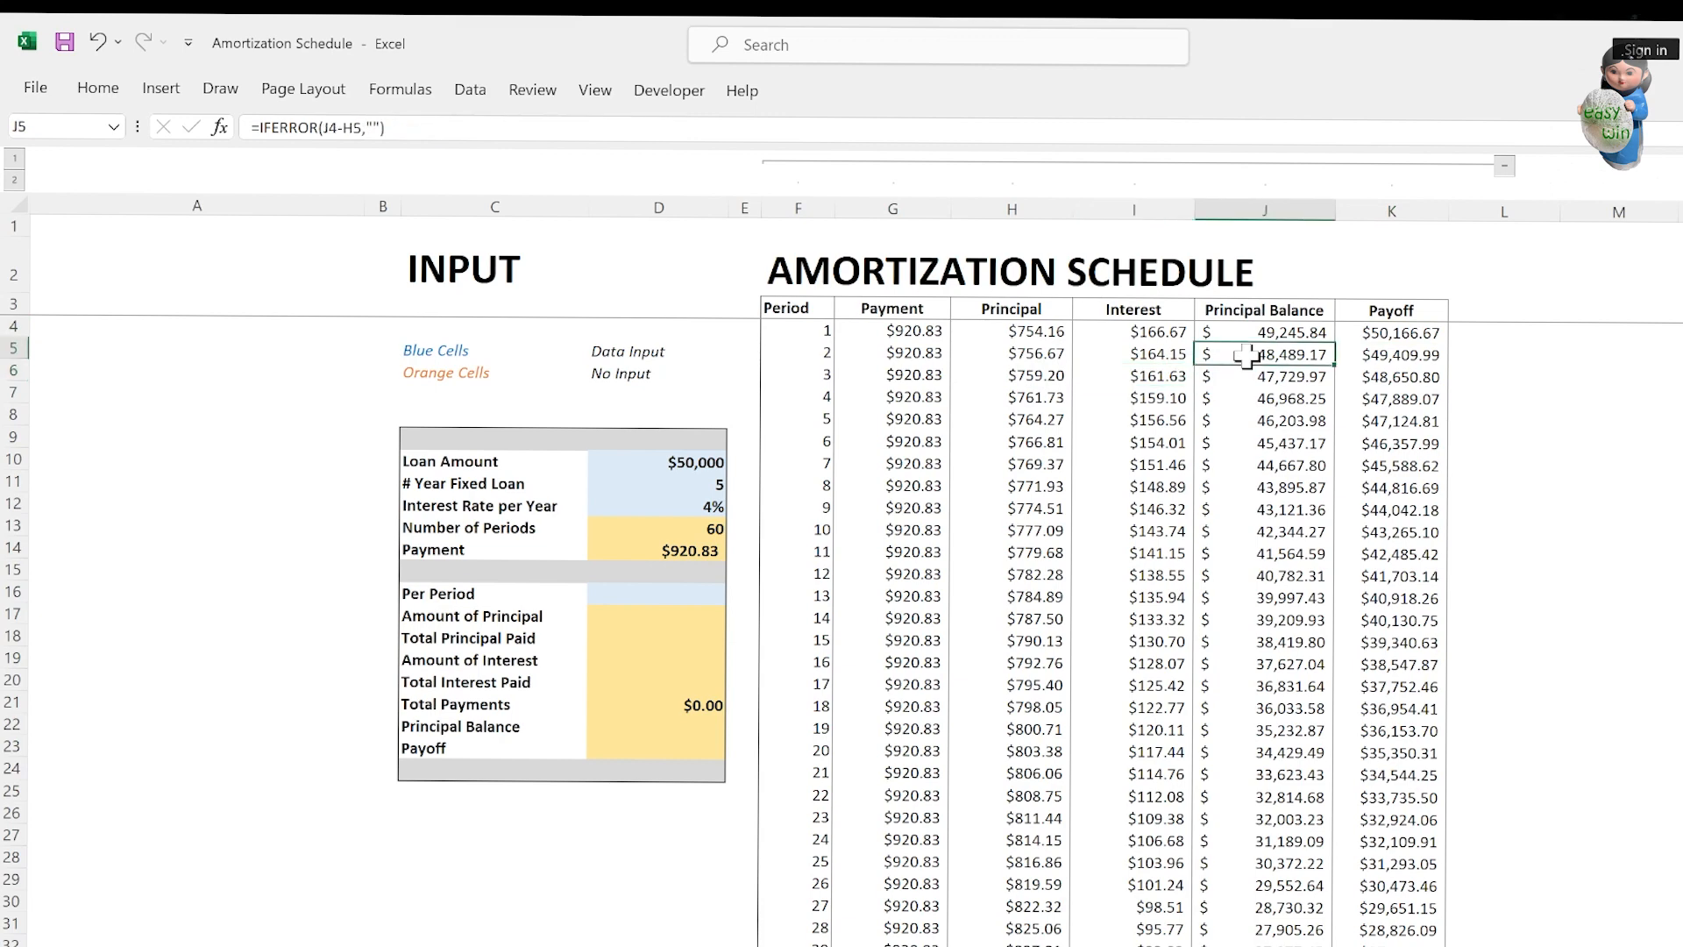
pyautogui.click(1259, 378)
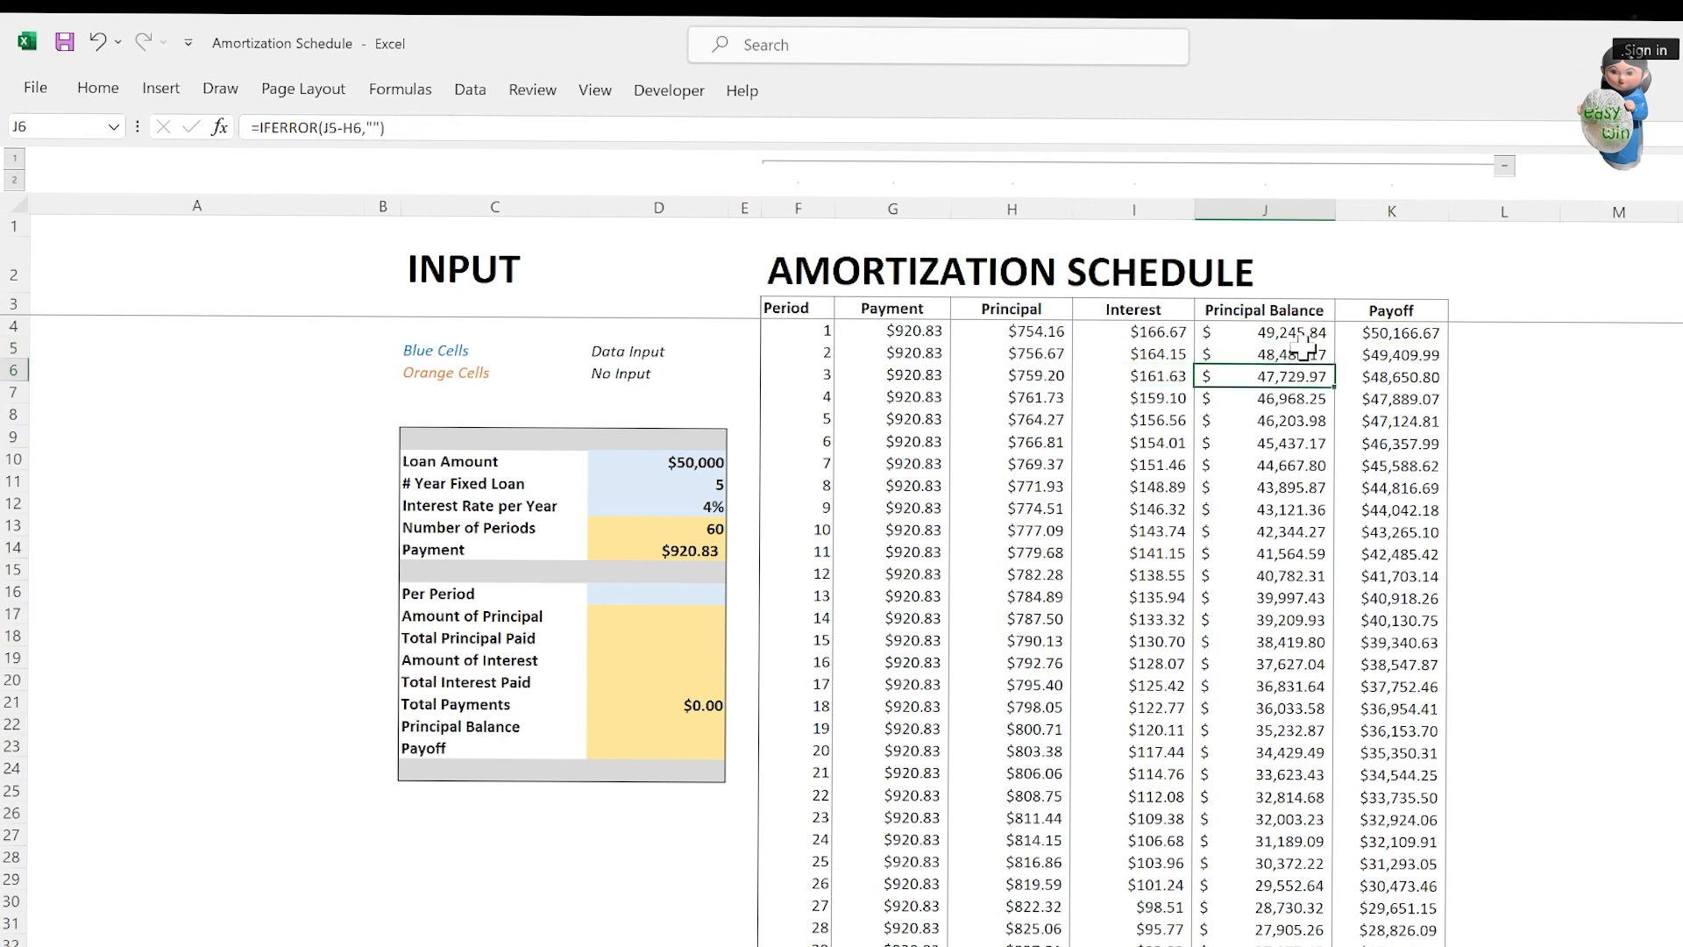
pyautogui.hotkey('ctrl', 'Down')
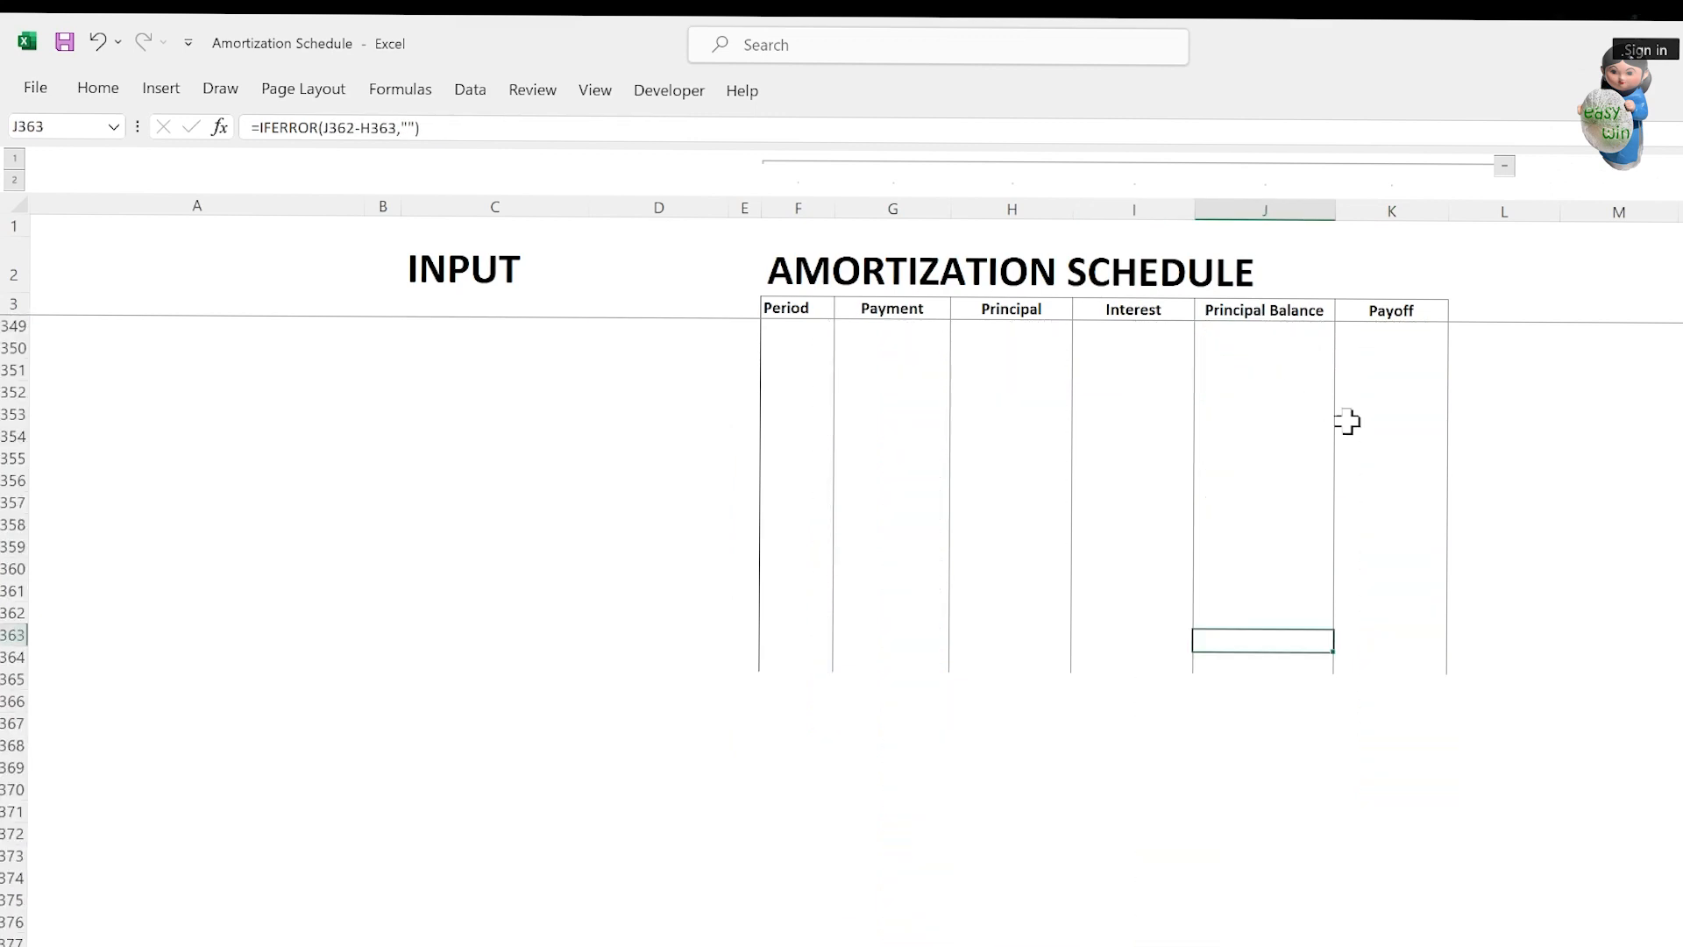
pyautogui.scroll(5, 1473, 432)
pyautogui.scroll(20, 841, 631)
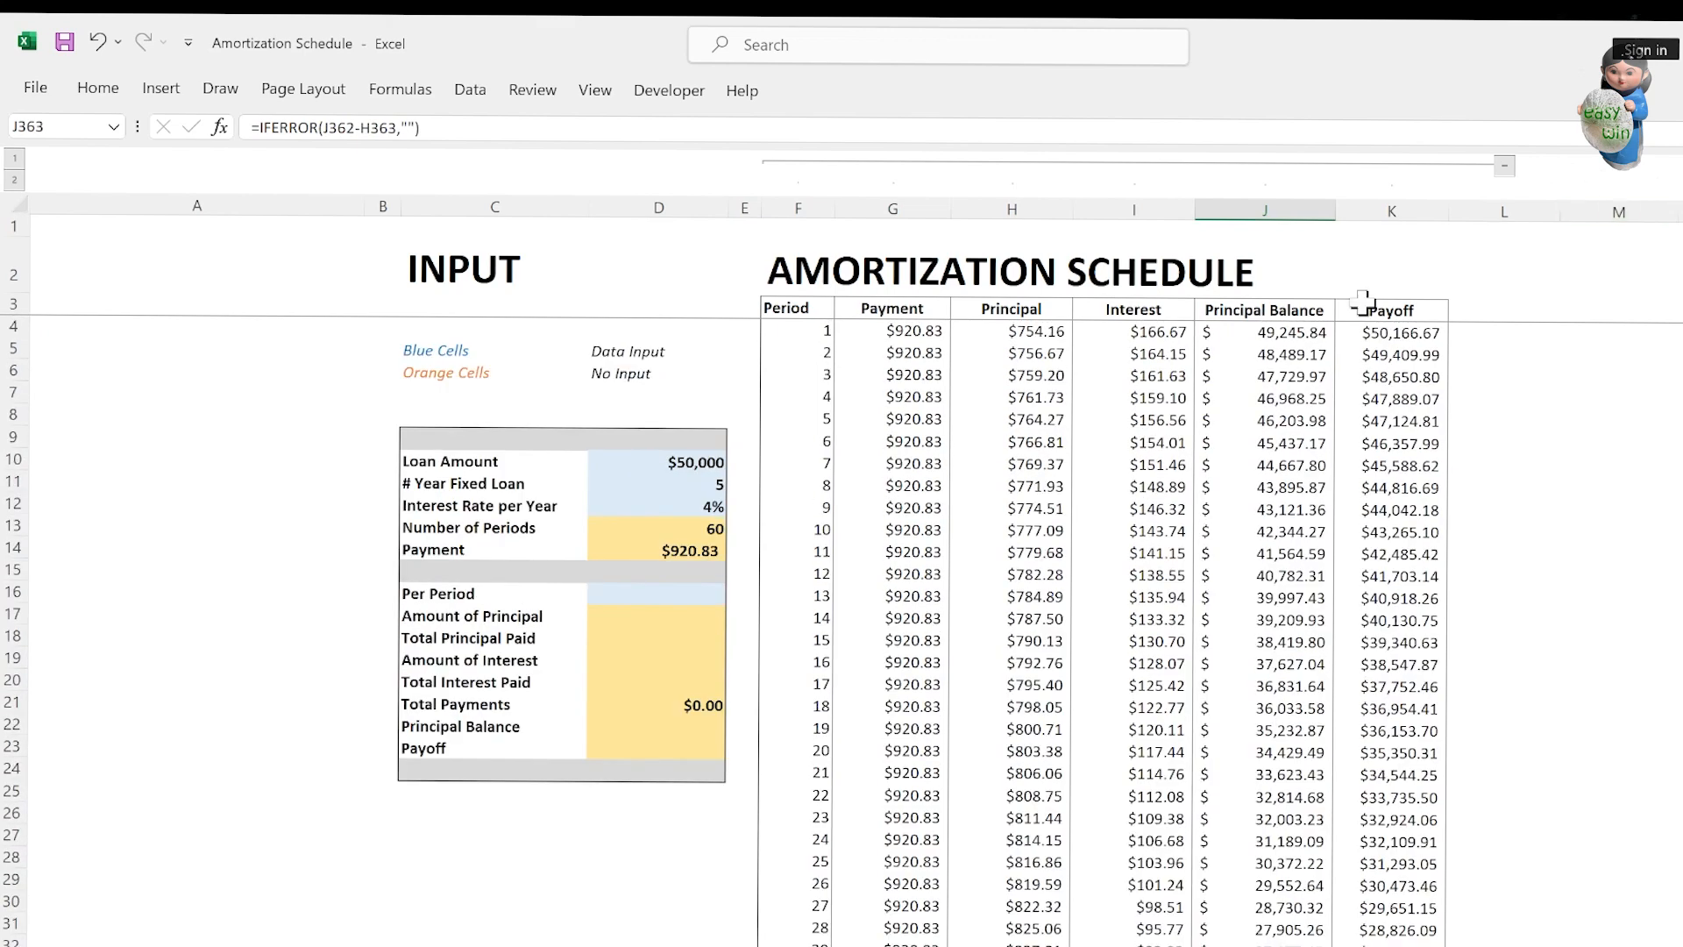
# Compare the Principal Balance formula of period 1 with that of period 3, leaving both unedited.
pyautogui.doubleClick(1324, 332)
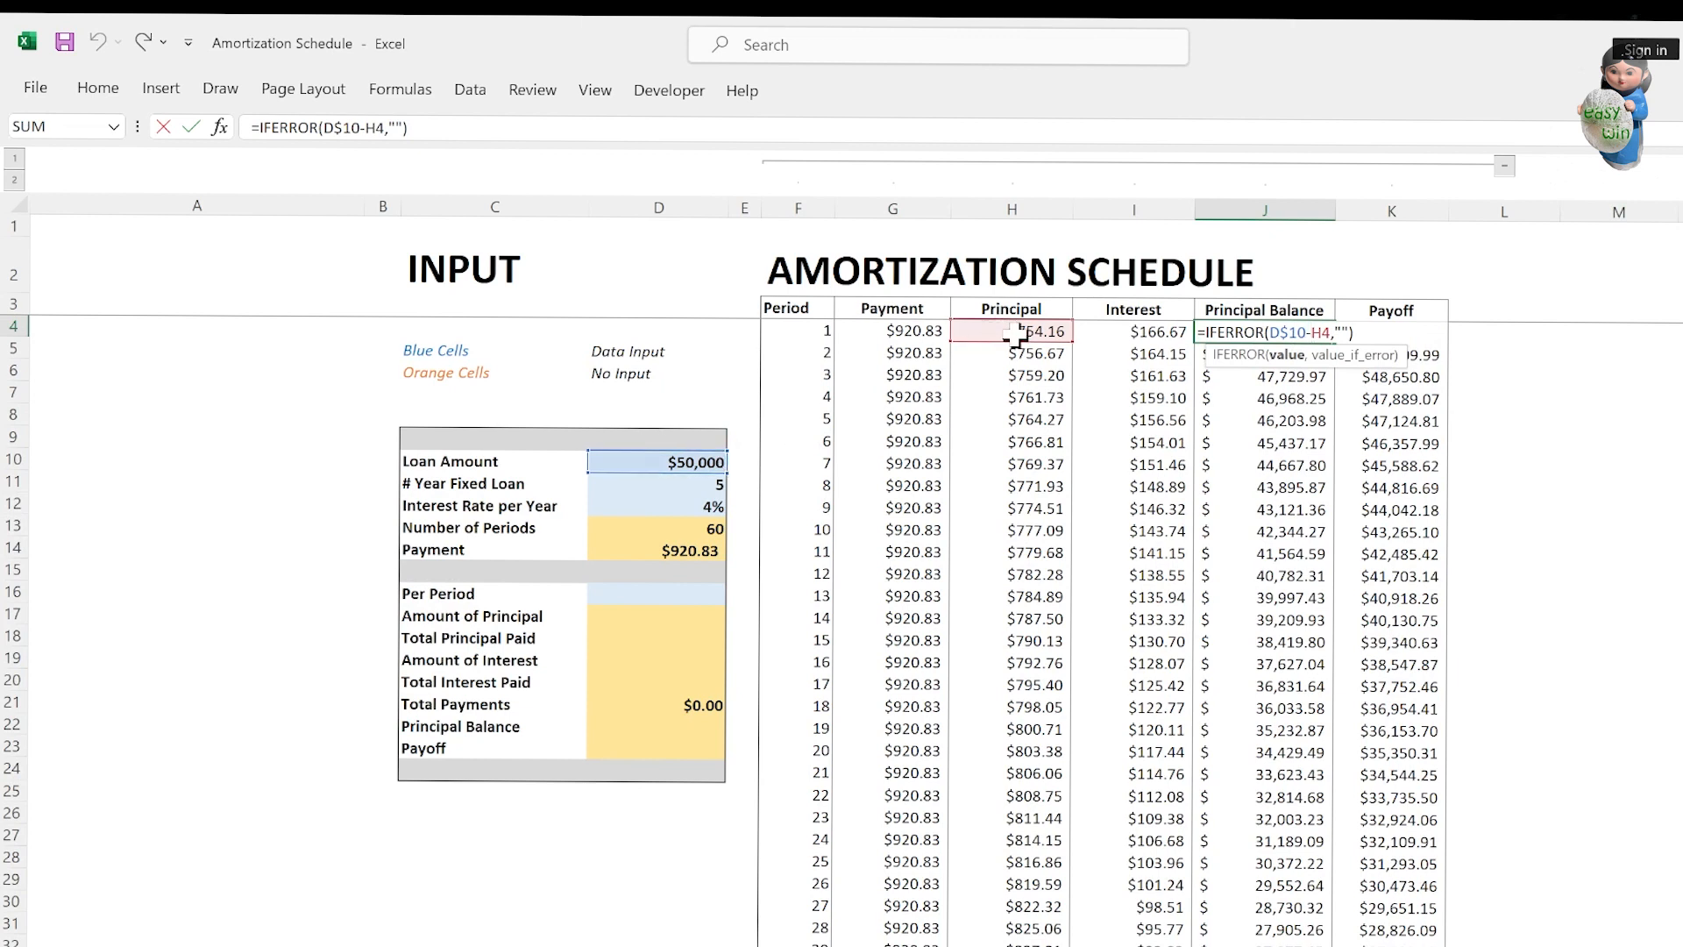
pyautogui.click(1269, 376)
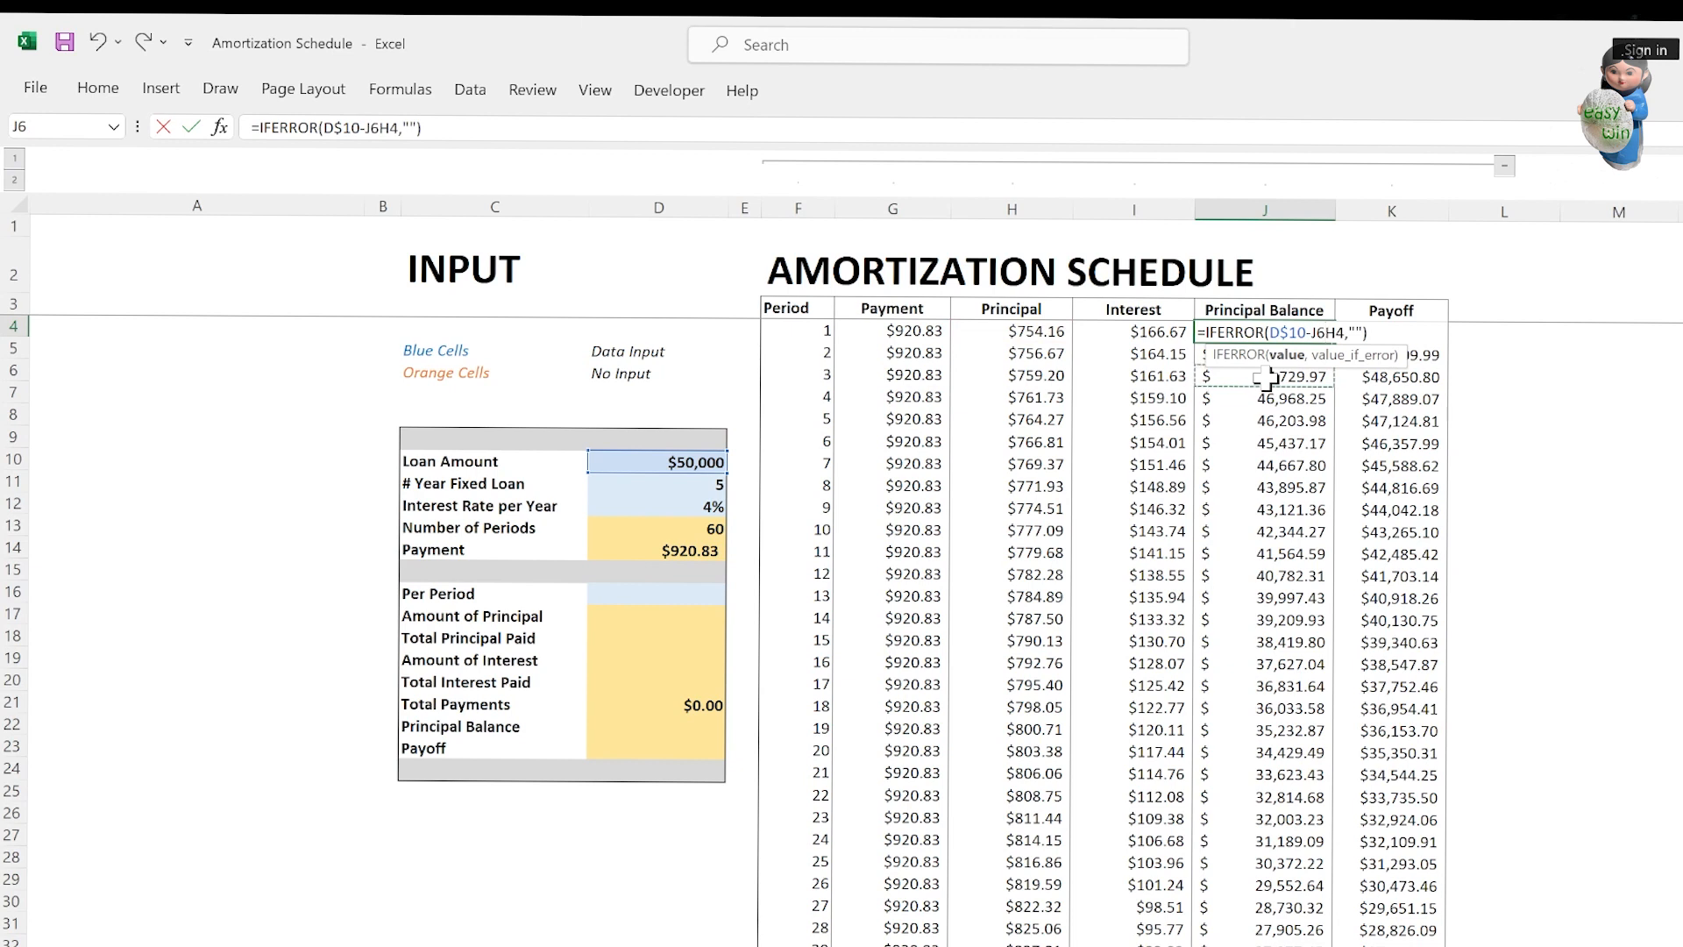
pyautogui.press('Escape')
pyautogui.doubleClick(1312, 377)
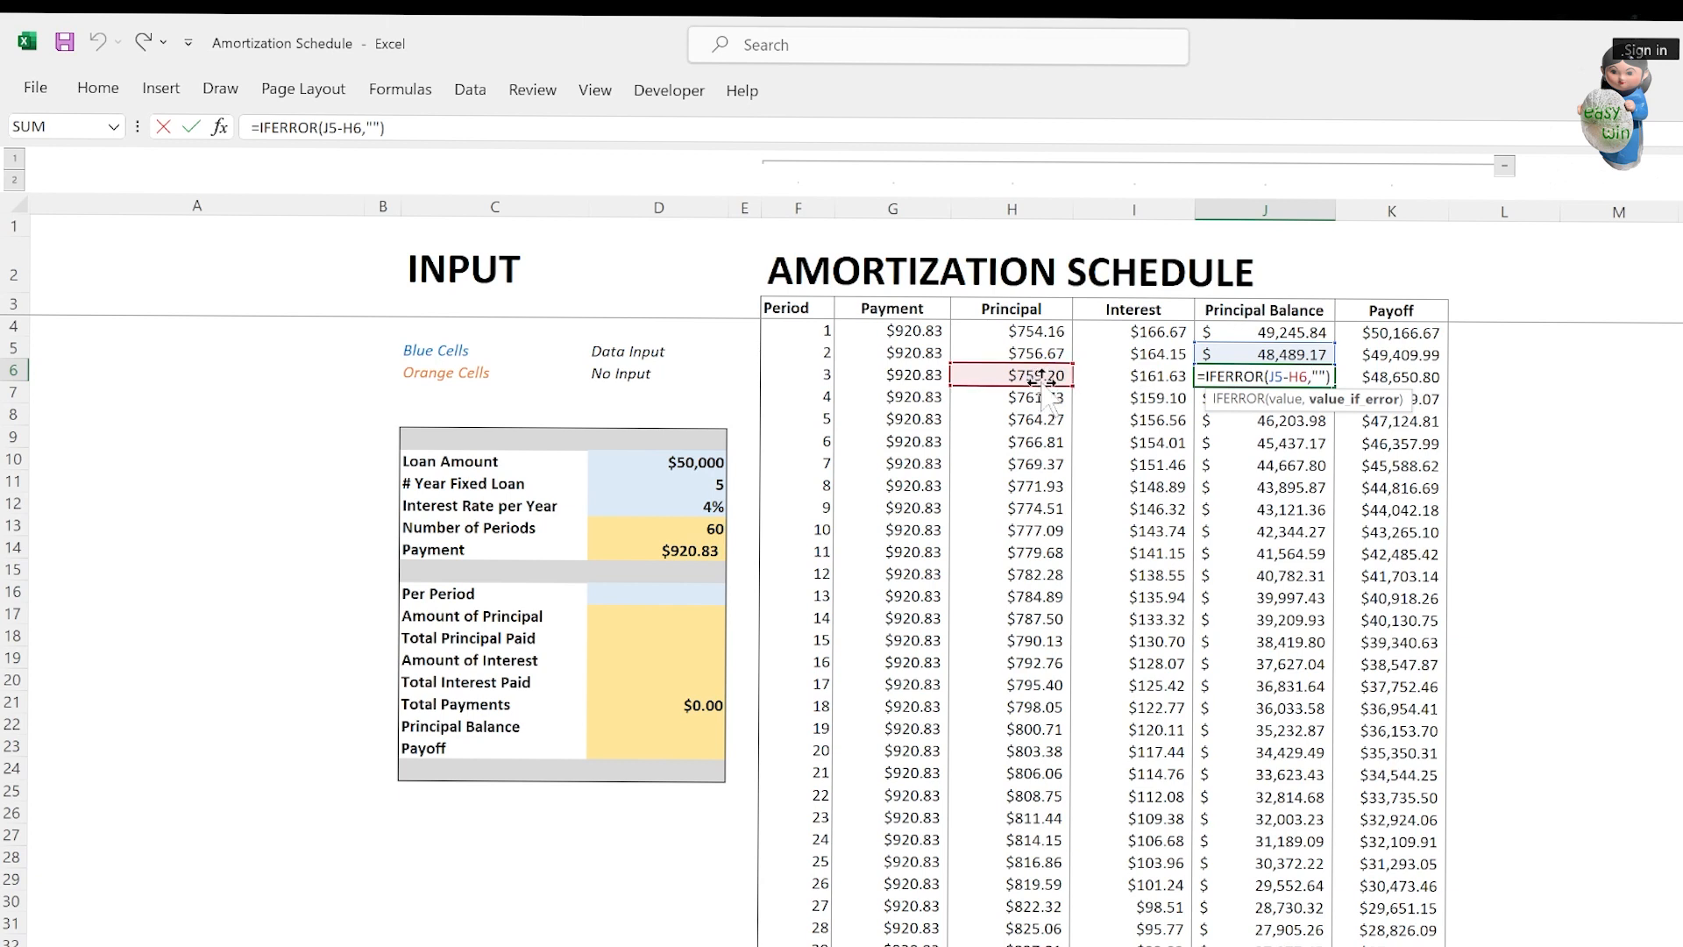
pyautogui.hotkey('ctrl', 'Return')
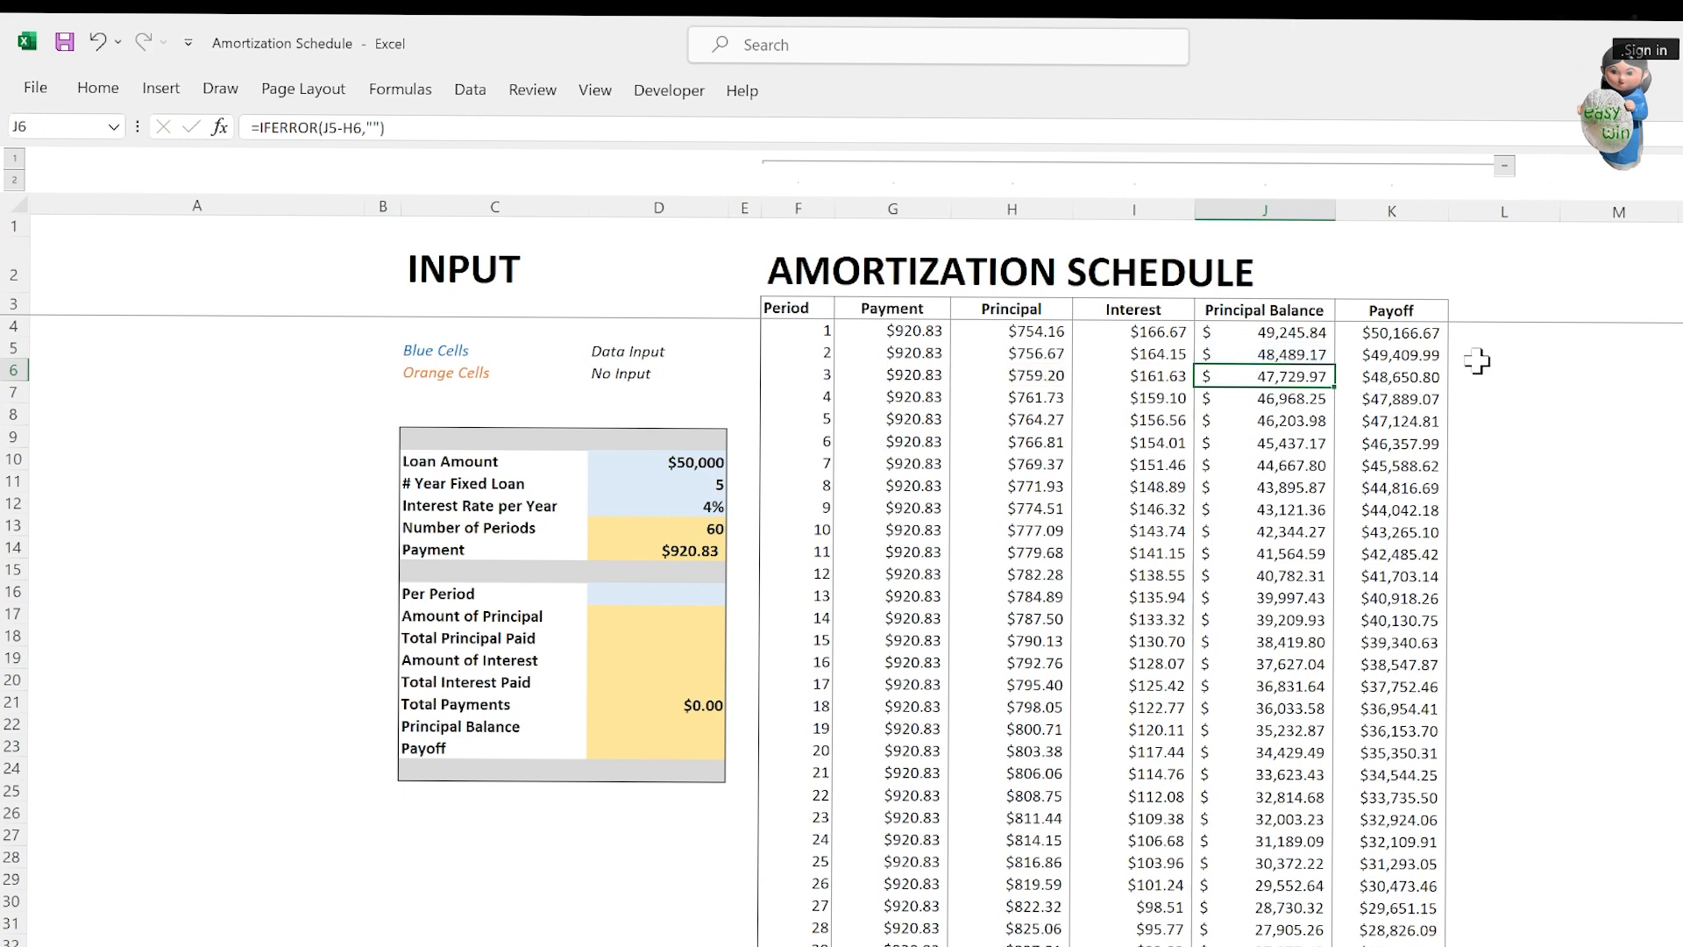
# Examine the cell references in the Payoff formula for period 3.
pyautogui.click(1425, 368)
pyautogui.doubleClick(1432, 375)
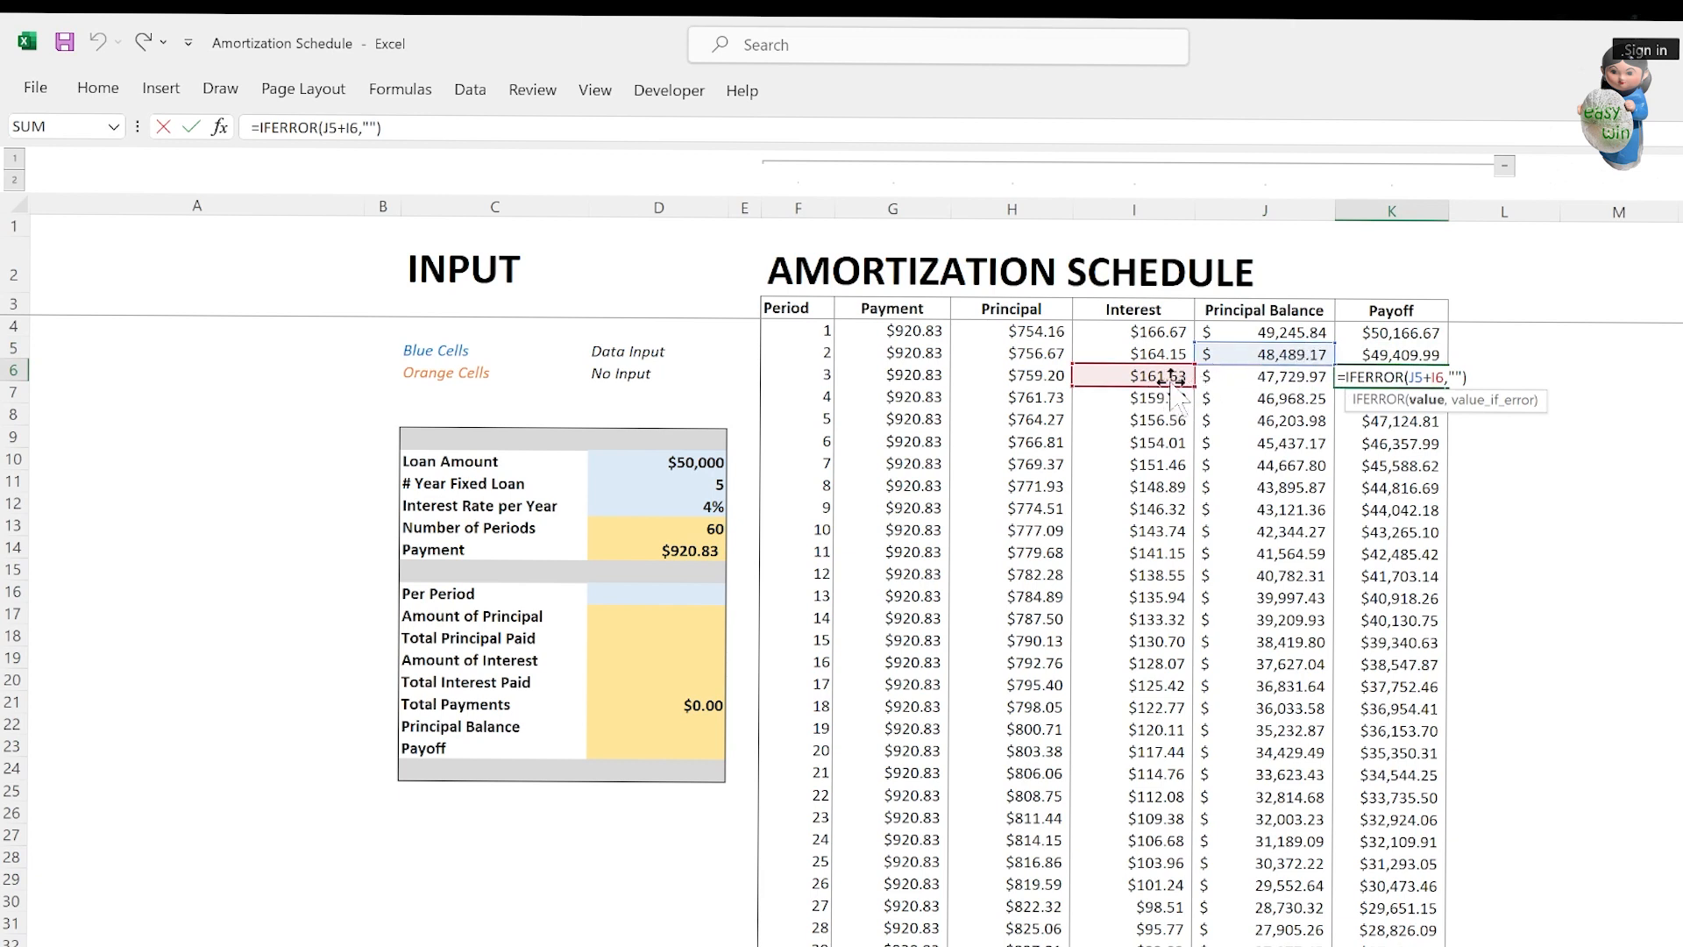
pyautogui.press('Escape')
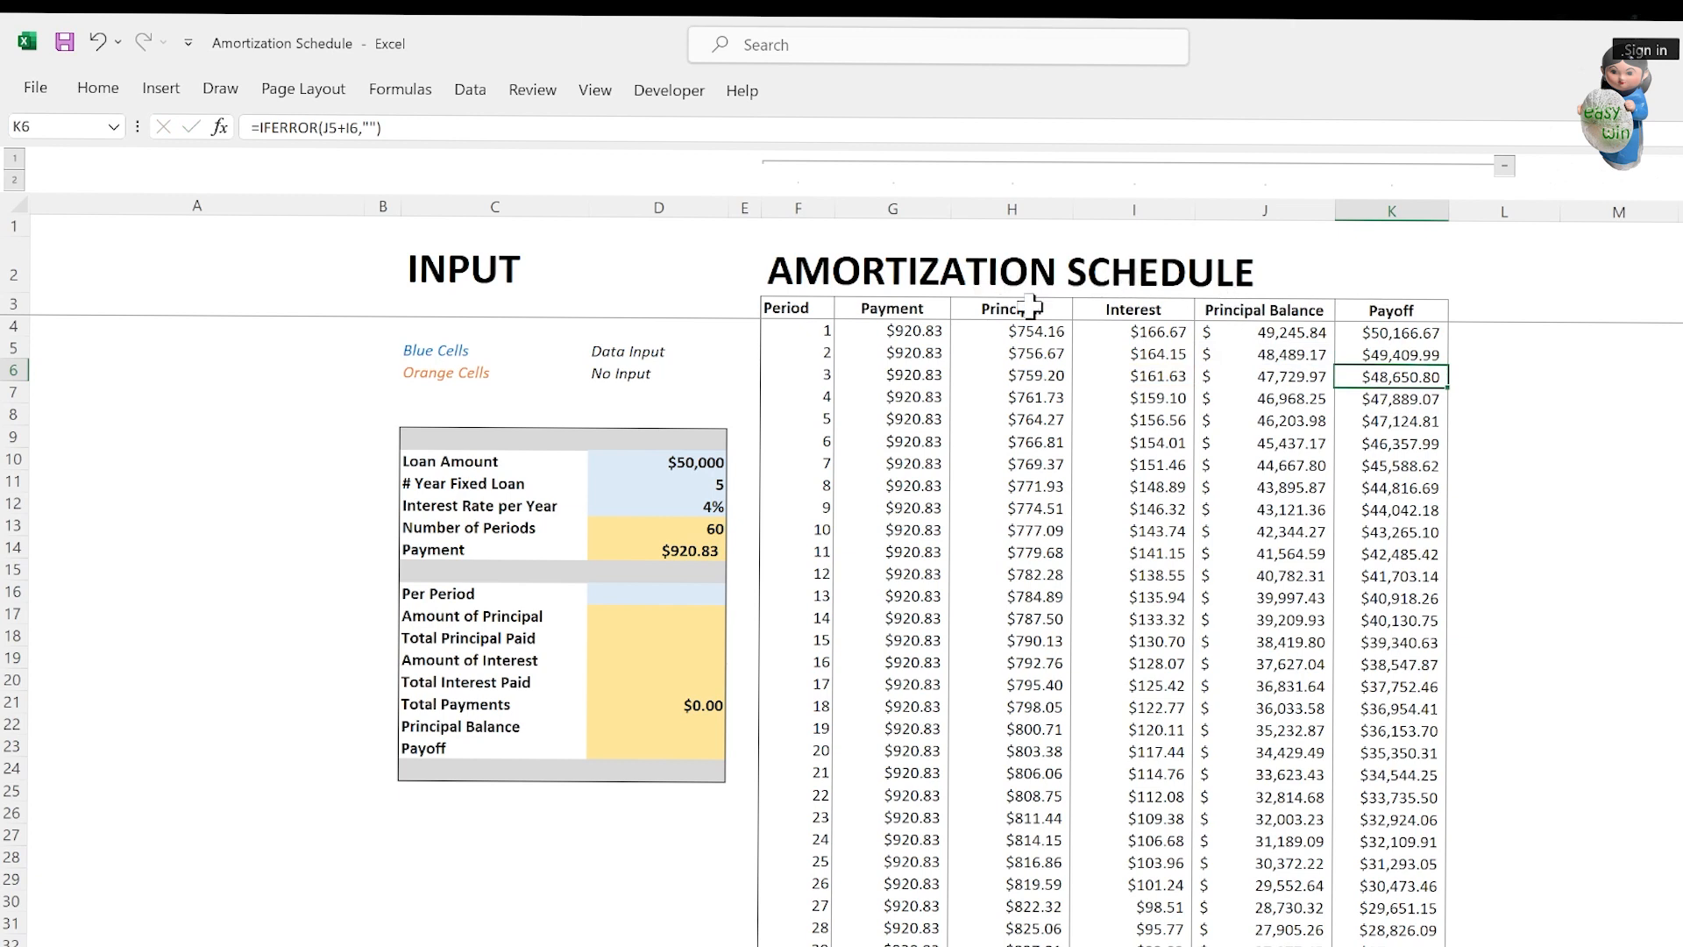
# Review the first period's Payment formula and the Principal Balance formula on the annuity reference sheet, ending back at the schedule.
pyautogui.click(935, 331)
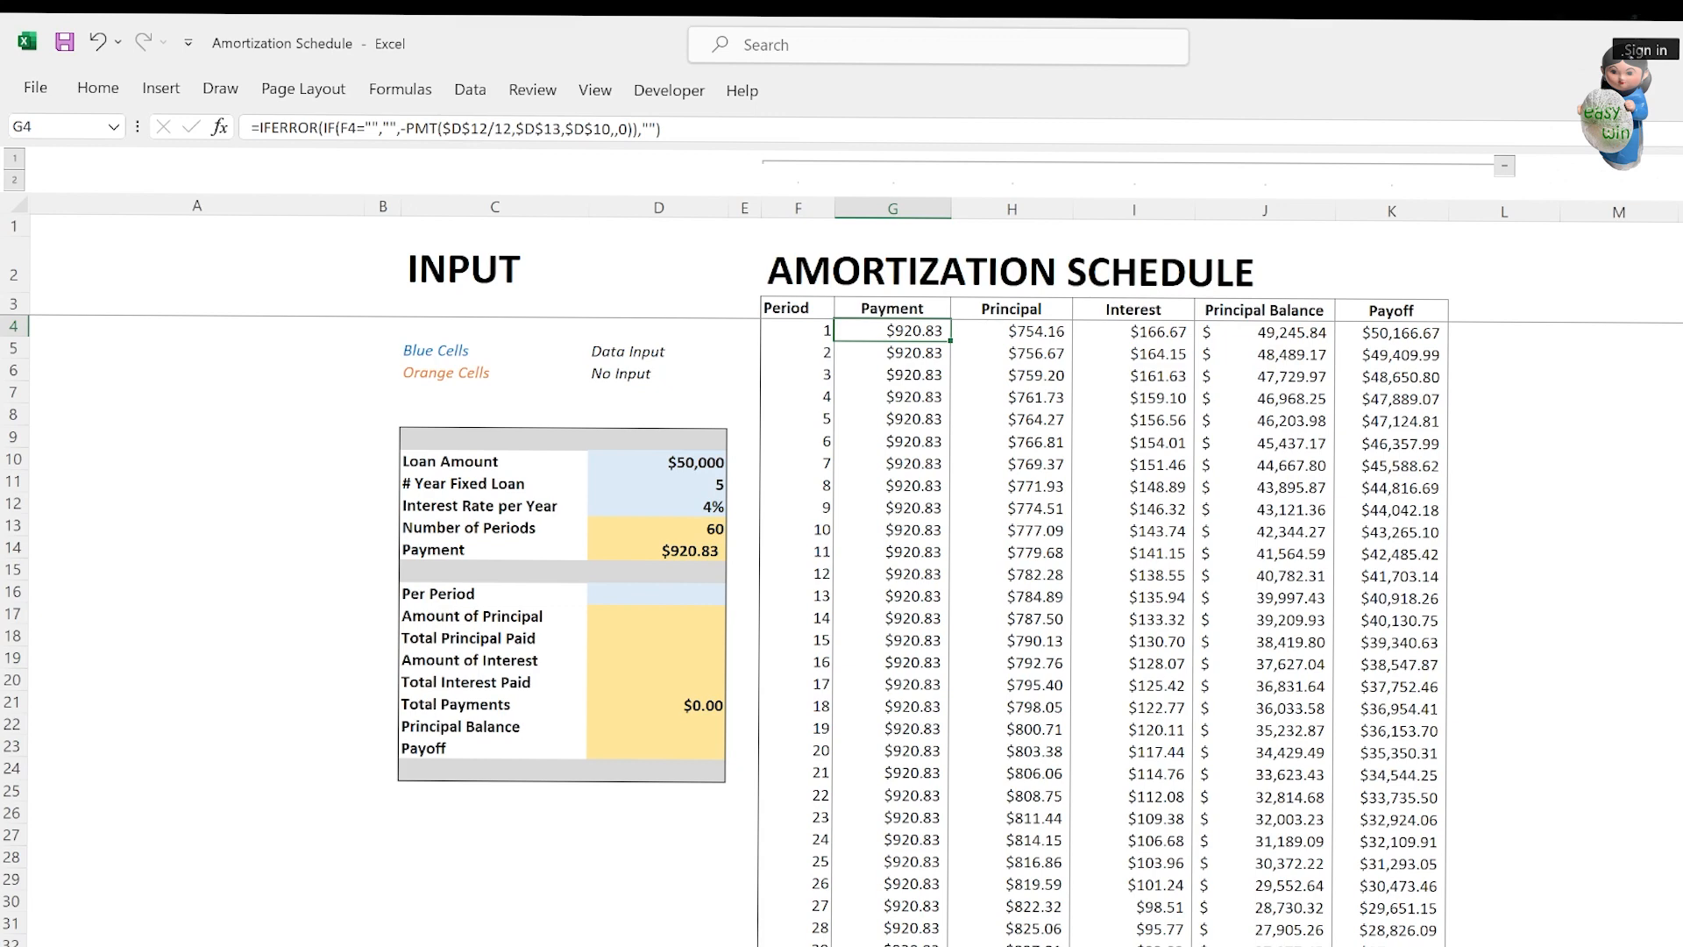
pyautogui.hotkey('ctrl', 'pagedown')
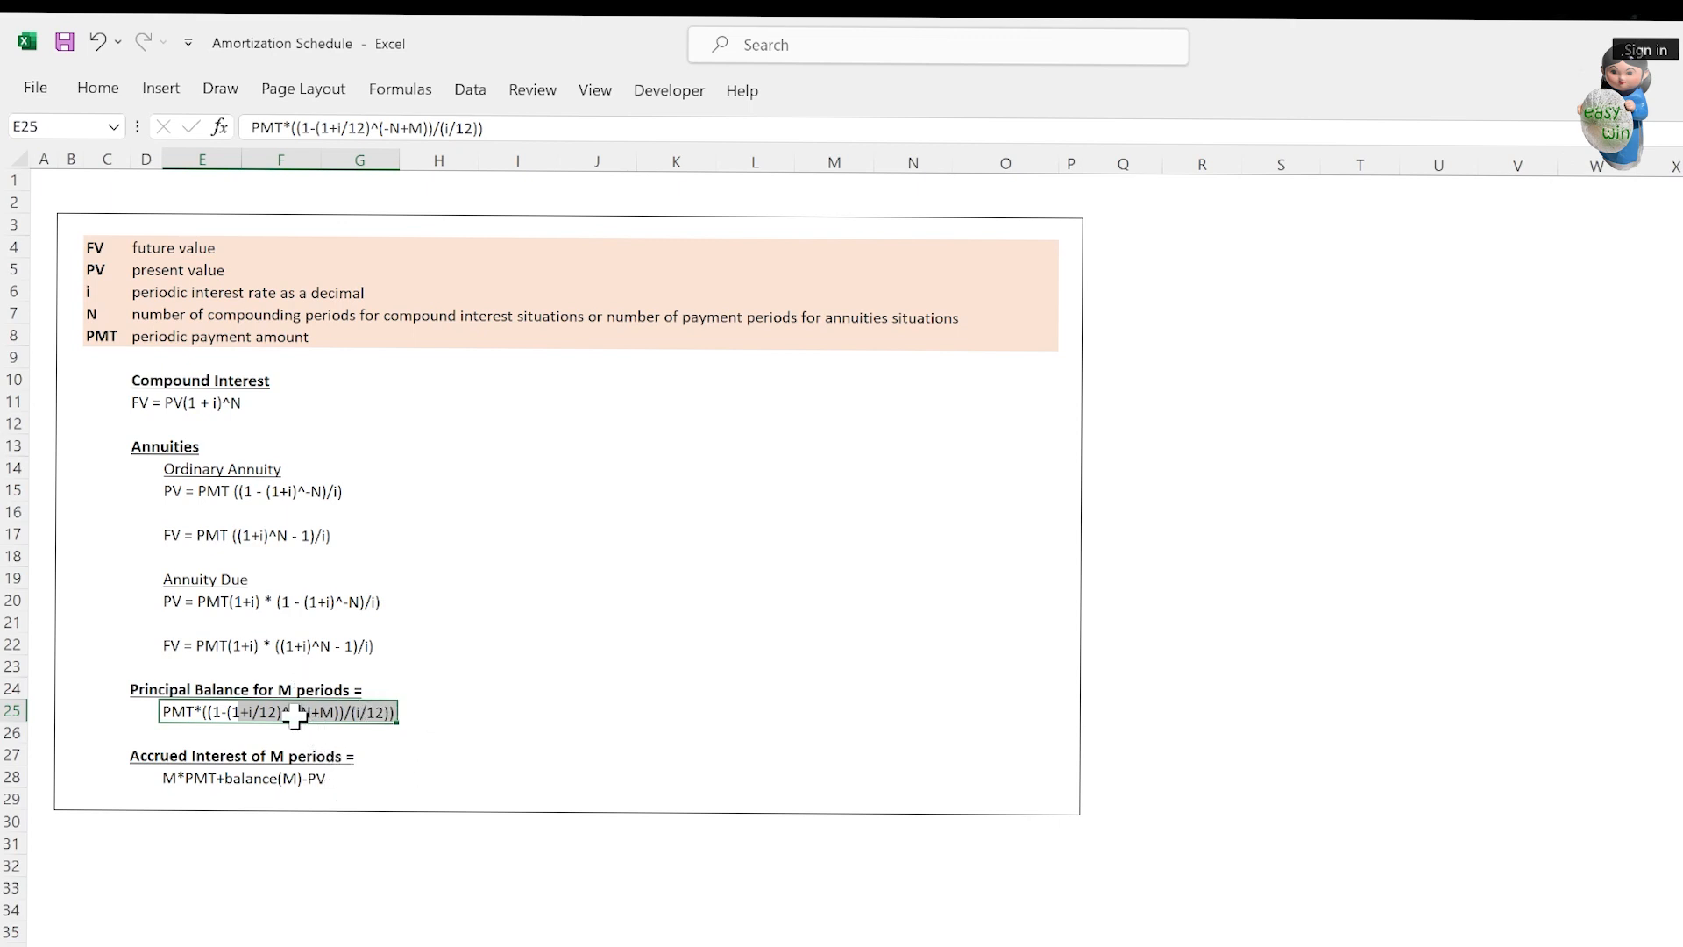
pyautogui.click(219, 945)
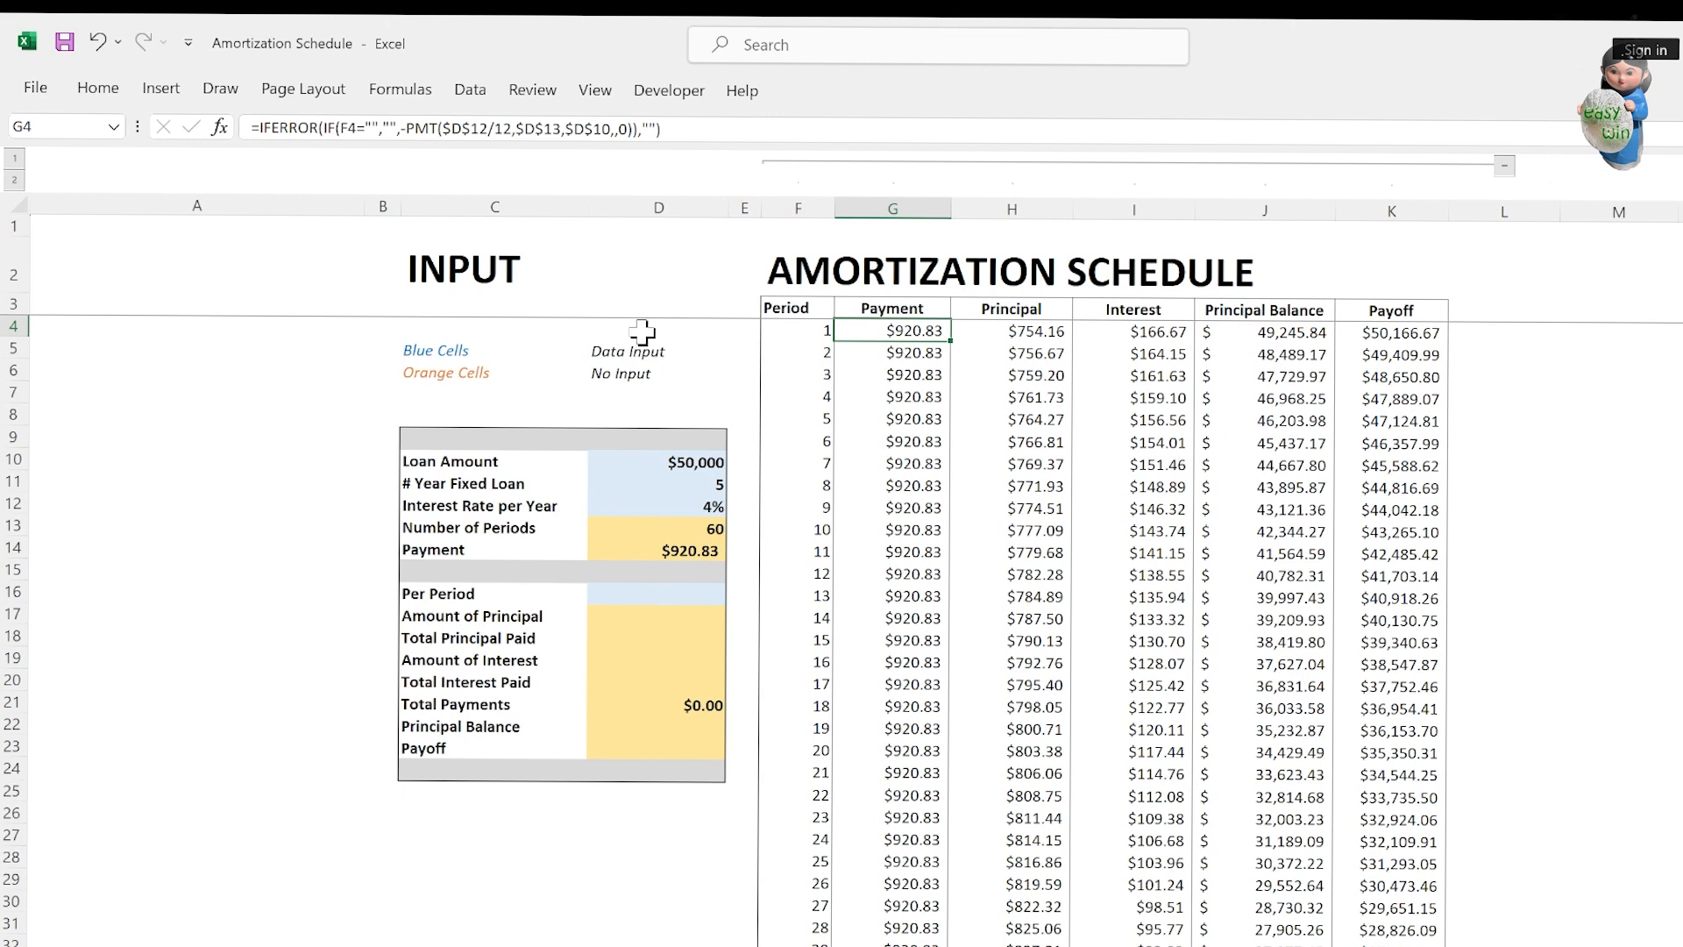
# Set Per Period to 10 and check the Amount of Principal against the schedule's Principal cell for that period.
pyautogui.click(694, 592)
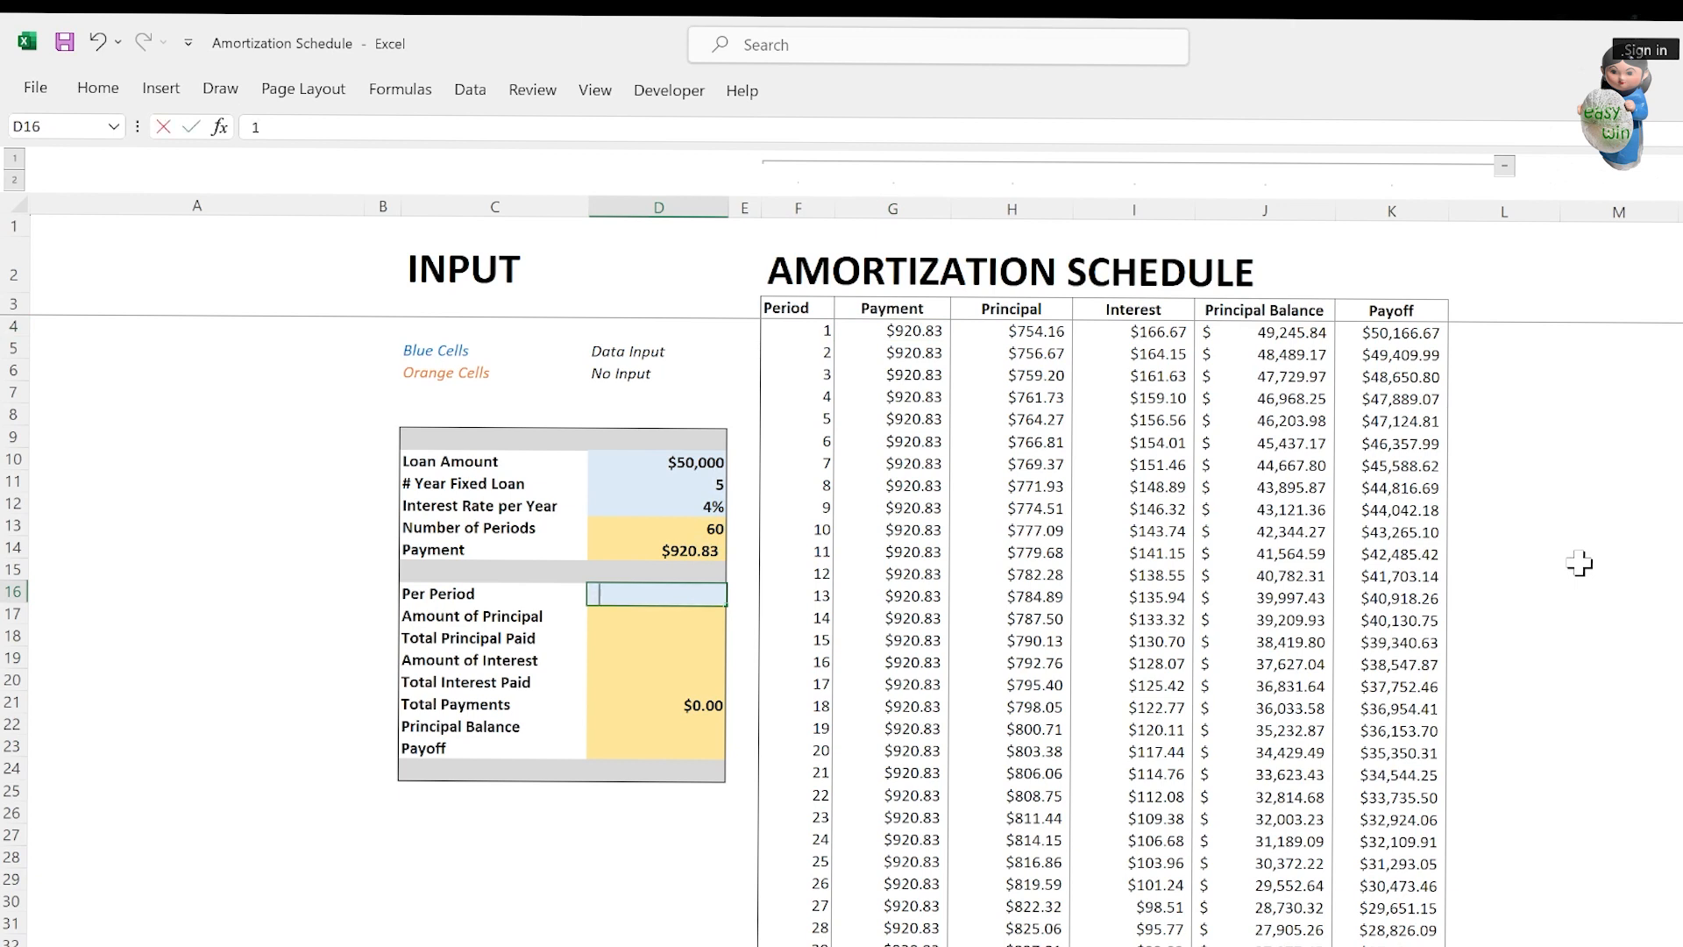
pyautogui.press('Return')
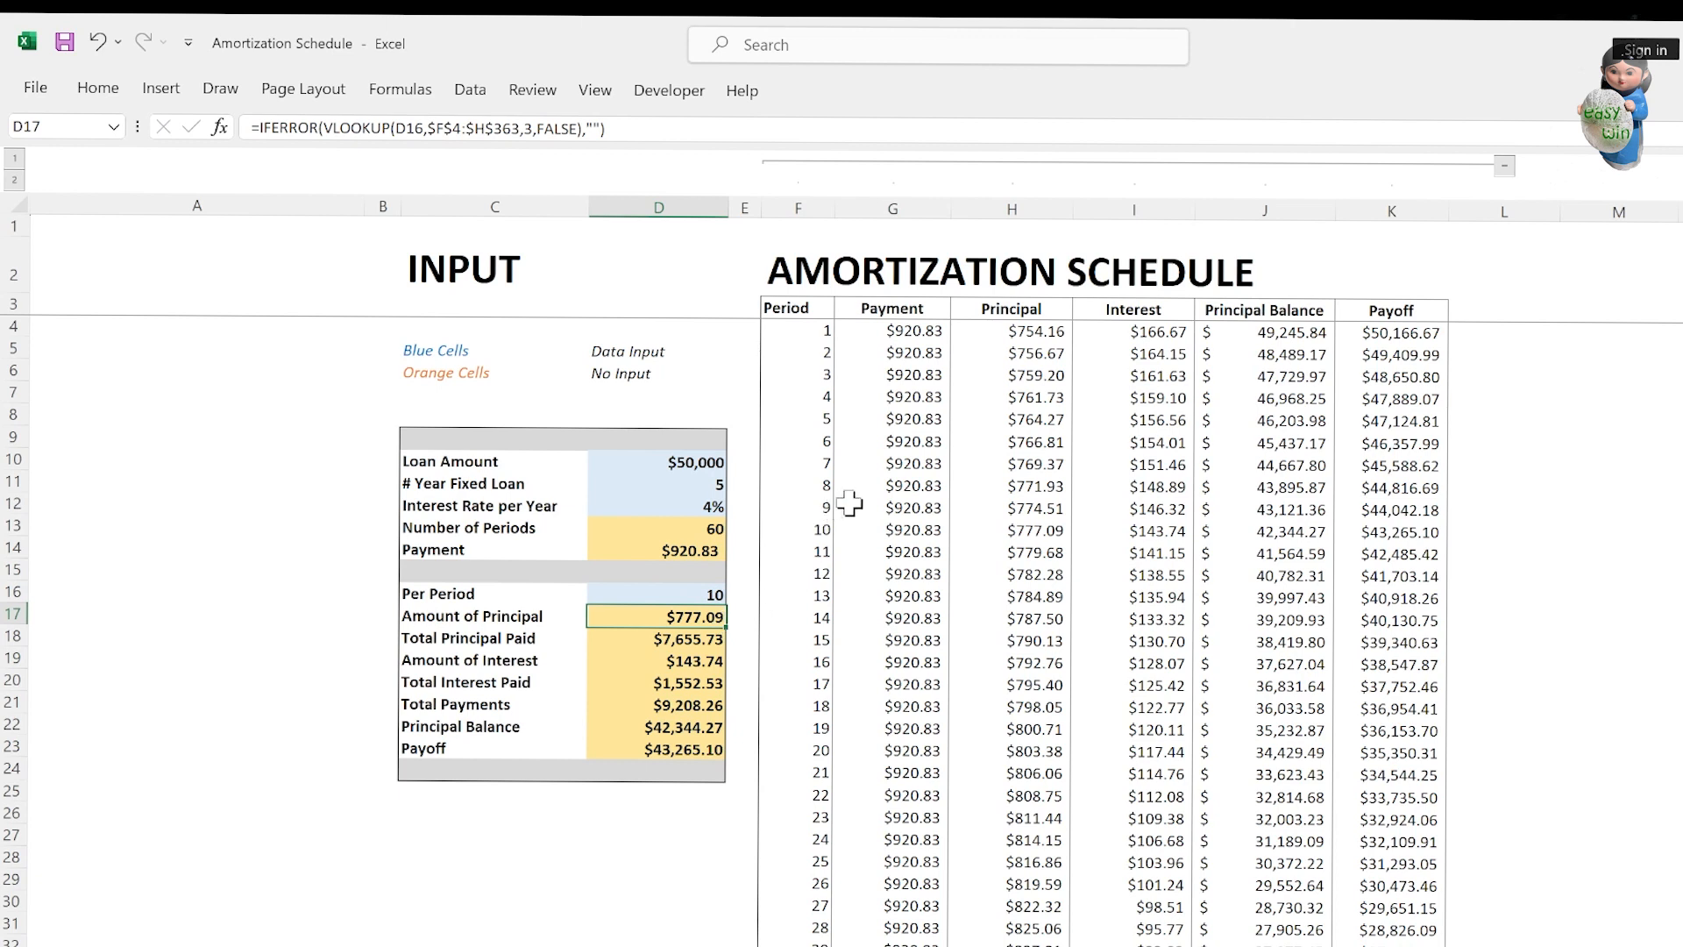
pyautogui.click(1058, 531)
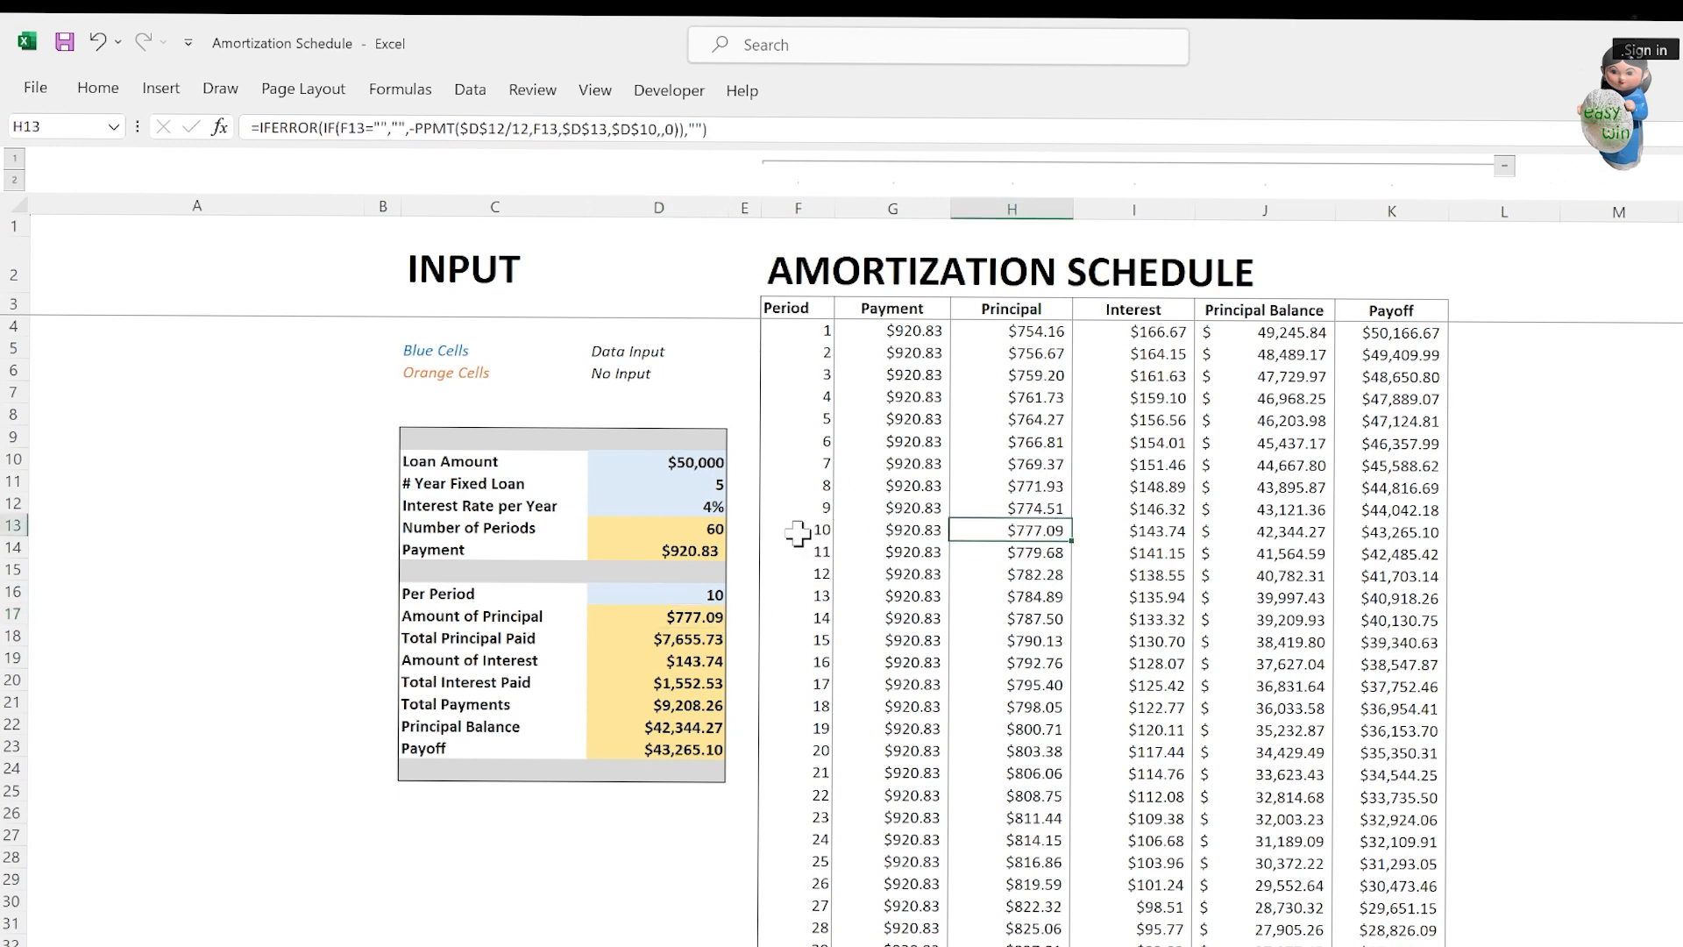
# Check the Total Principal Paid formula against the Principal cells of periods 1 to 10 and the formulas on the reference sheet.
pyautogui.click(699, 646)
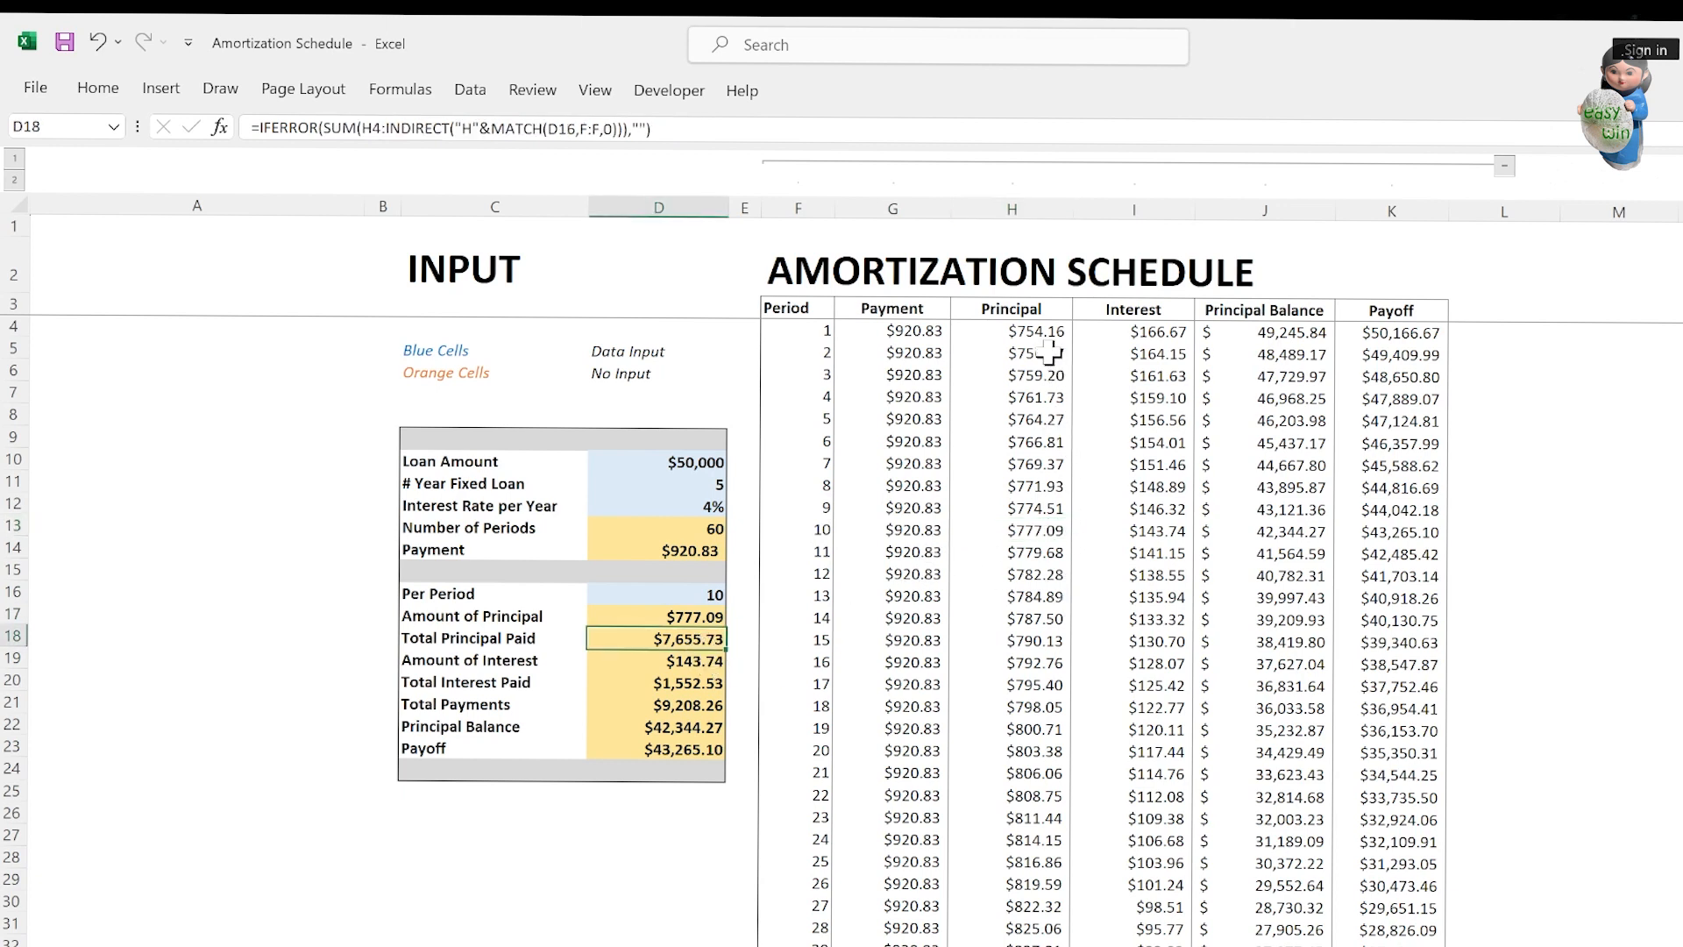
pyautogui.moveTo(1048, 333); pyautogui.dragTo(1046, 531)
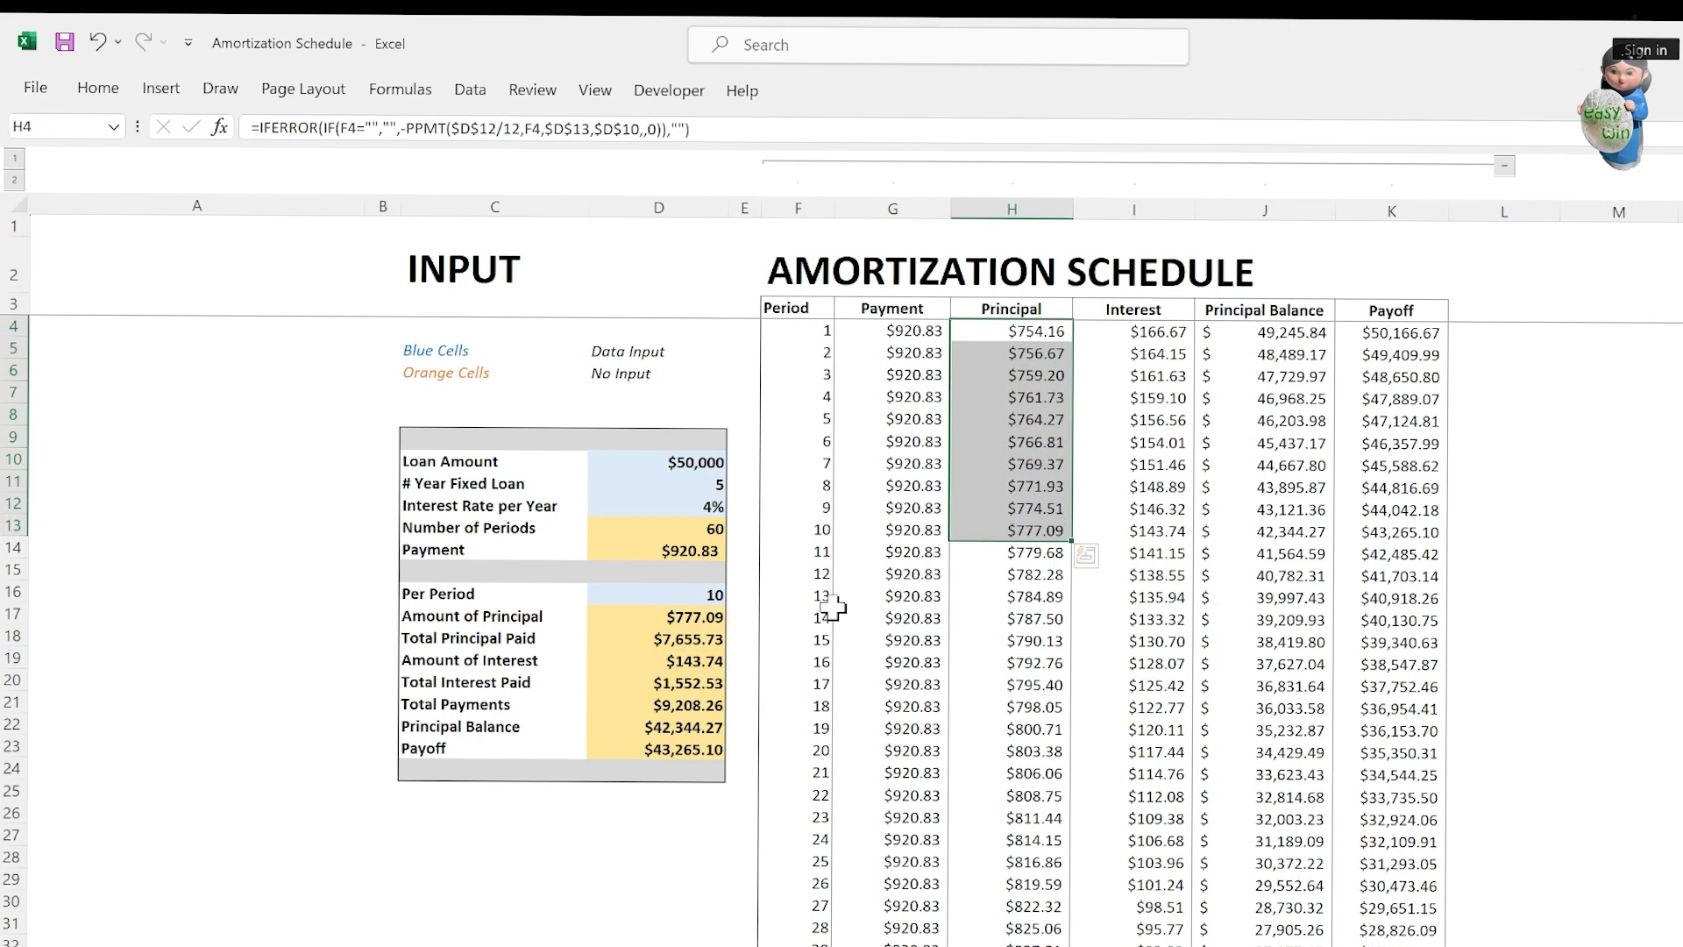
pyautogui.click(661, 644)
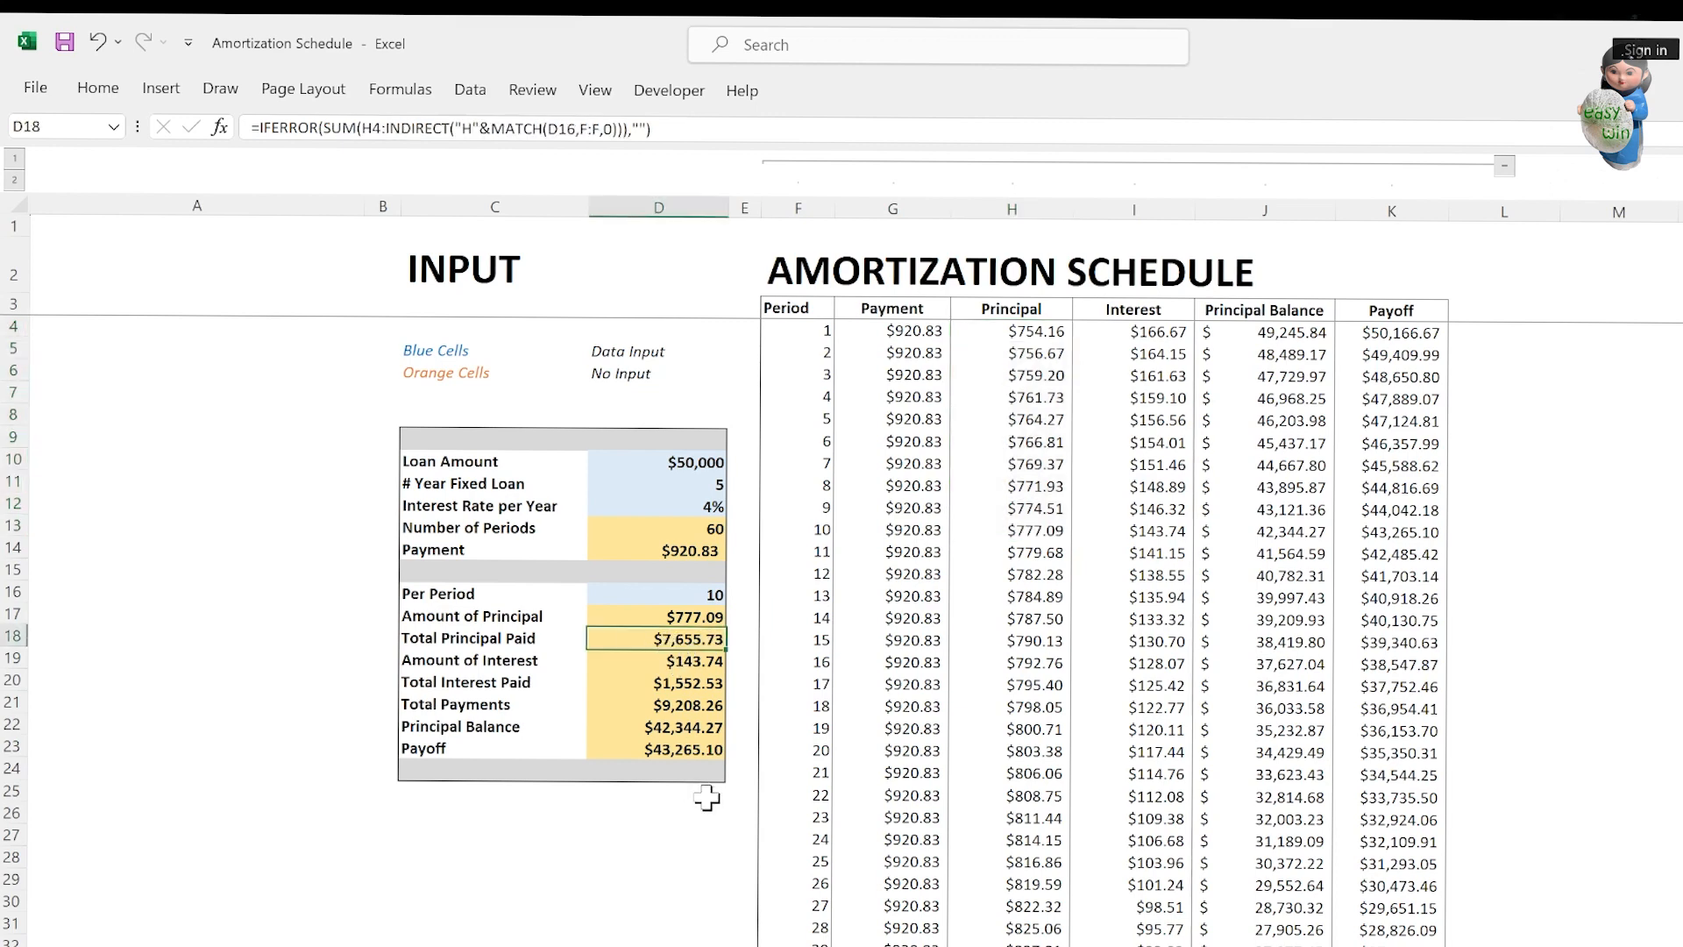
pyautogui.click(307, 945)
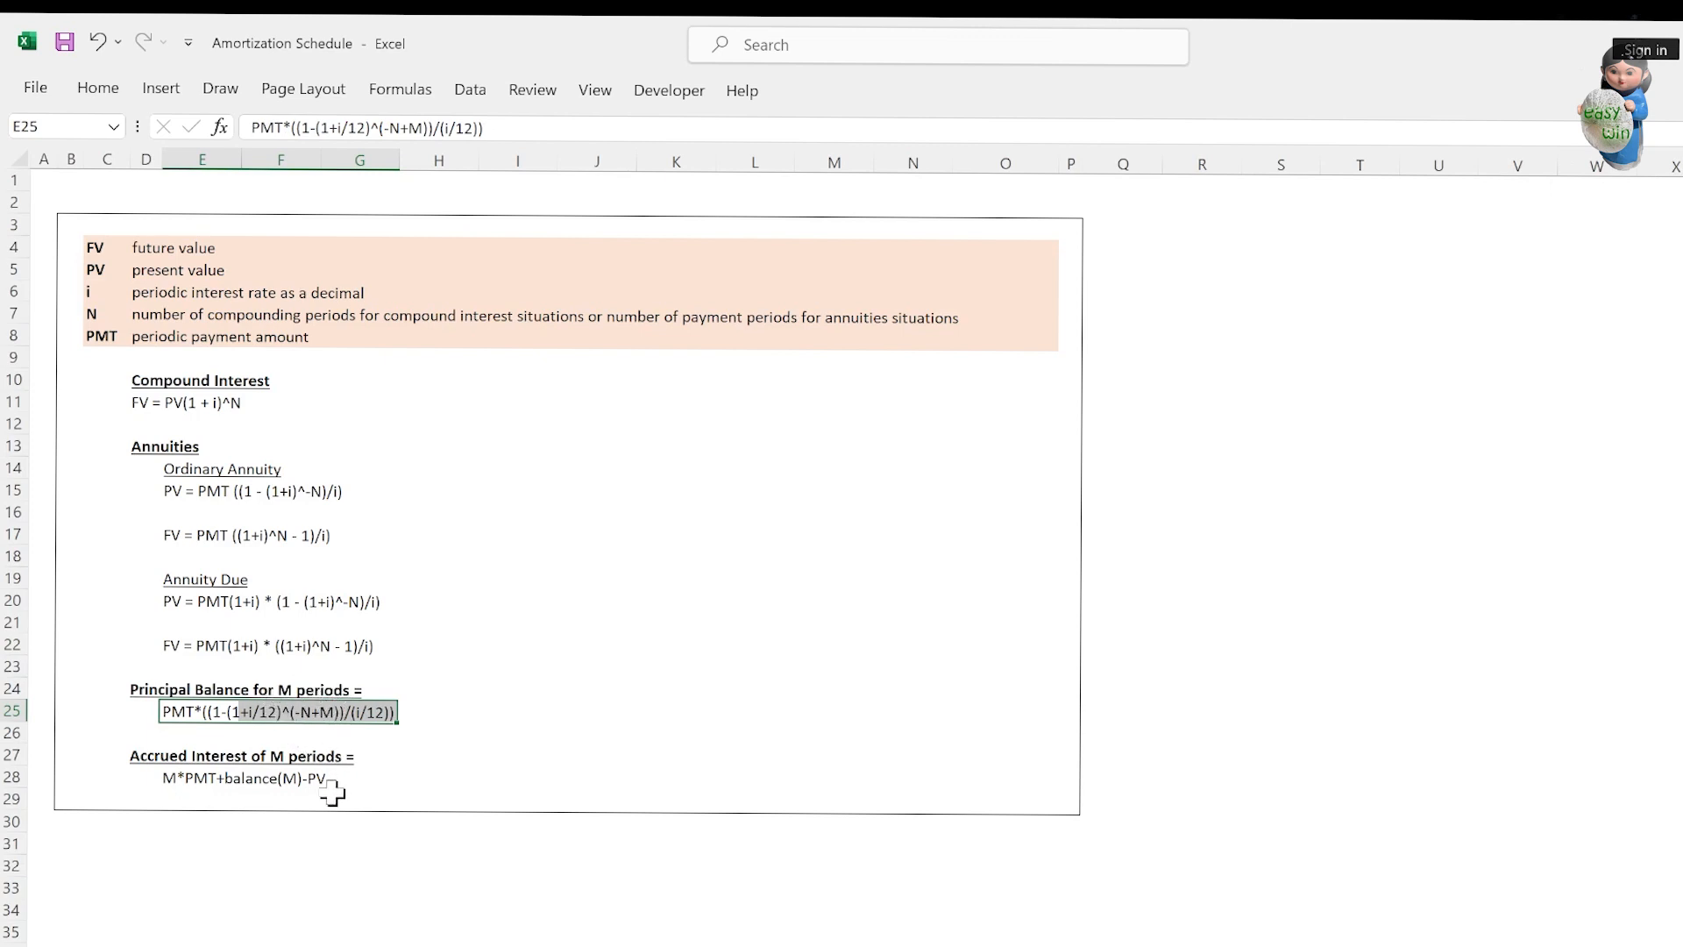
pyautogui.click(263, 945)
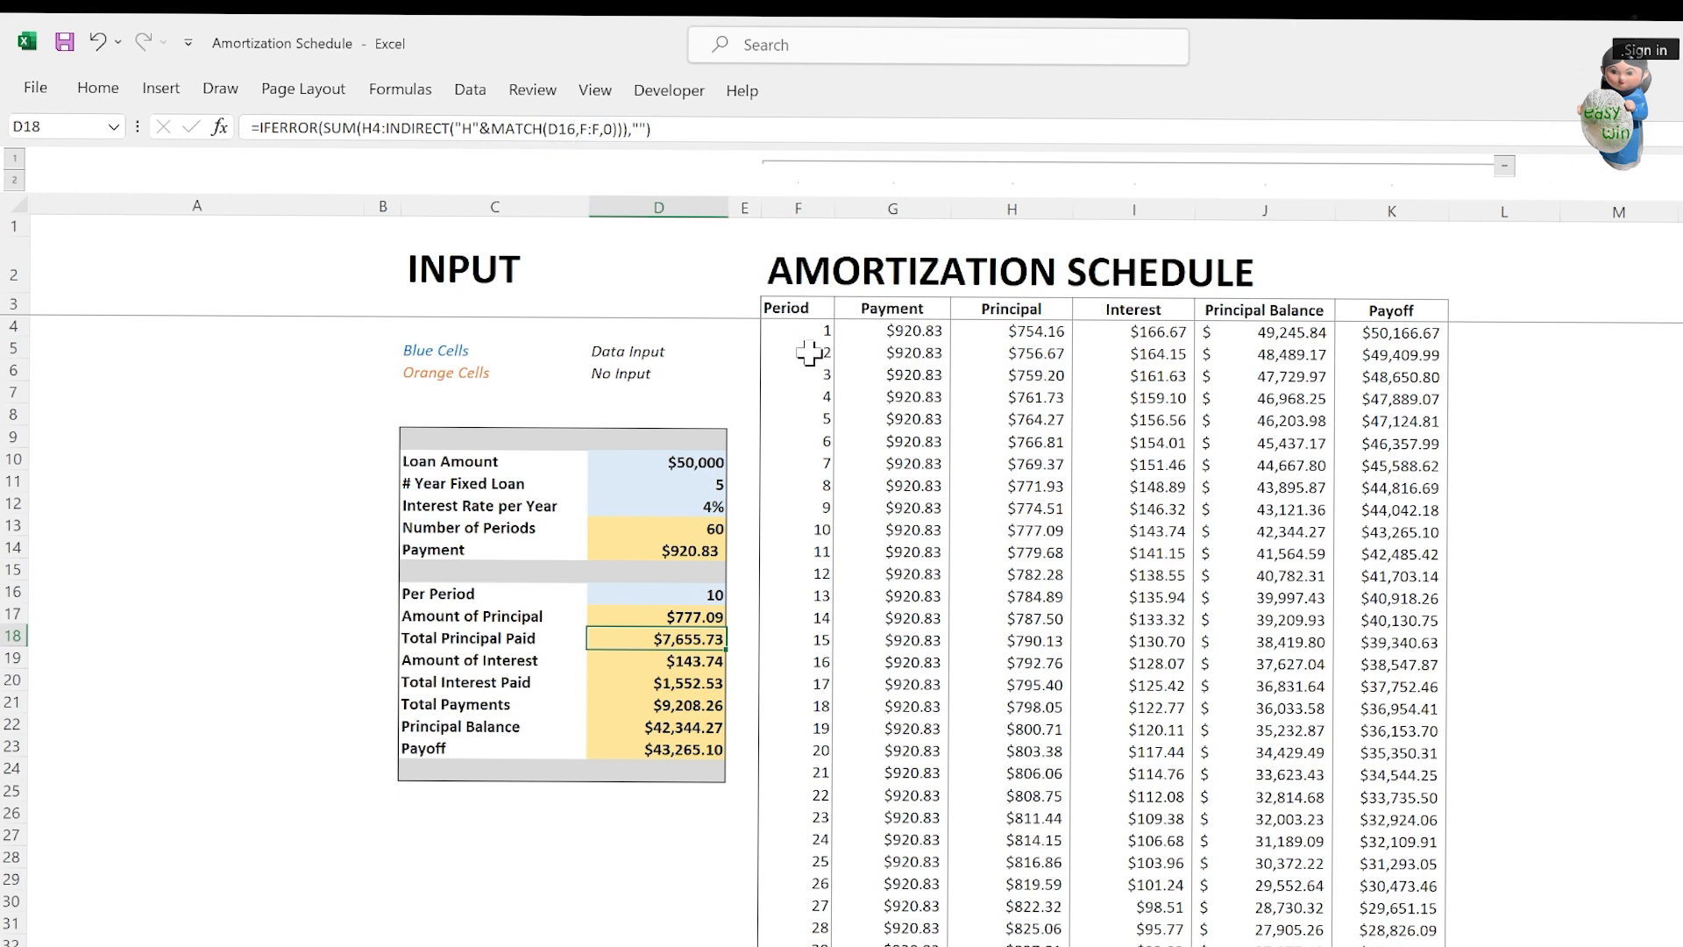
# Examine the lookup range in the Amount of Interest formula and compare it with the period 10 Interest cell.
pyautogui.click(693, 667)
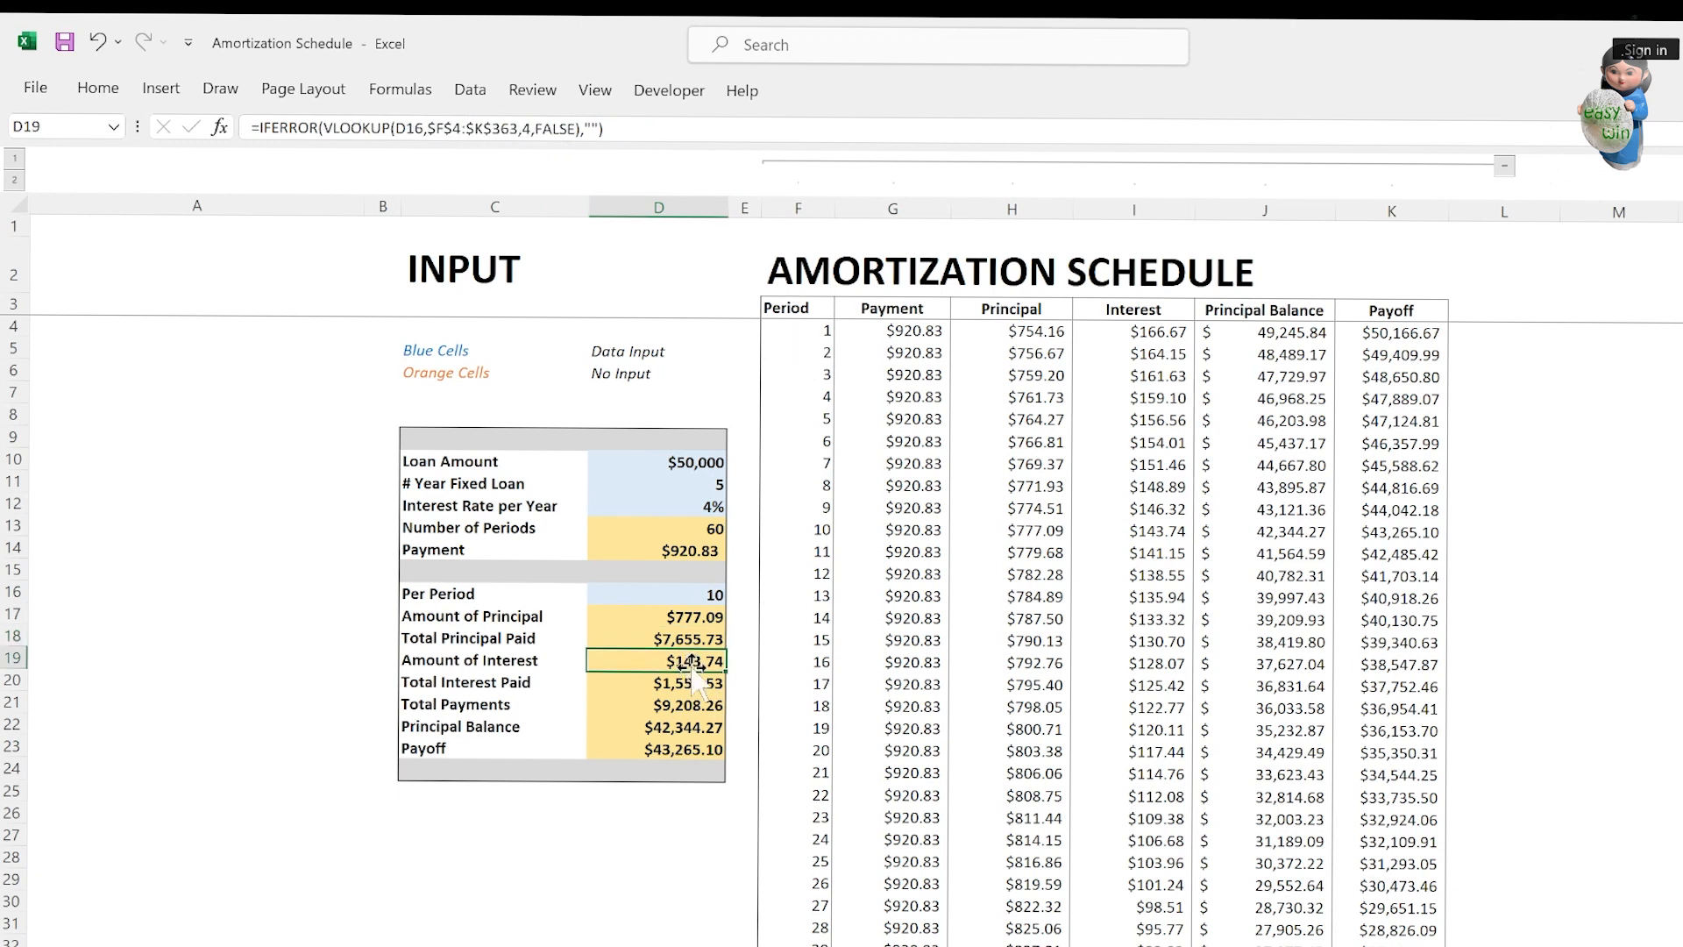
pyautogui.doubleClick(649, 664)
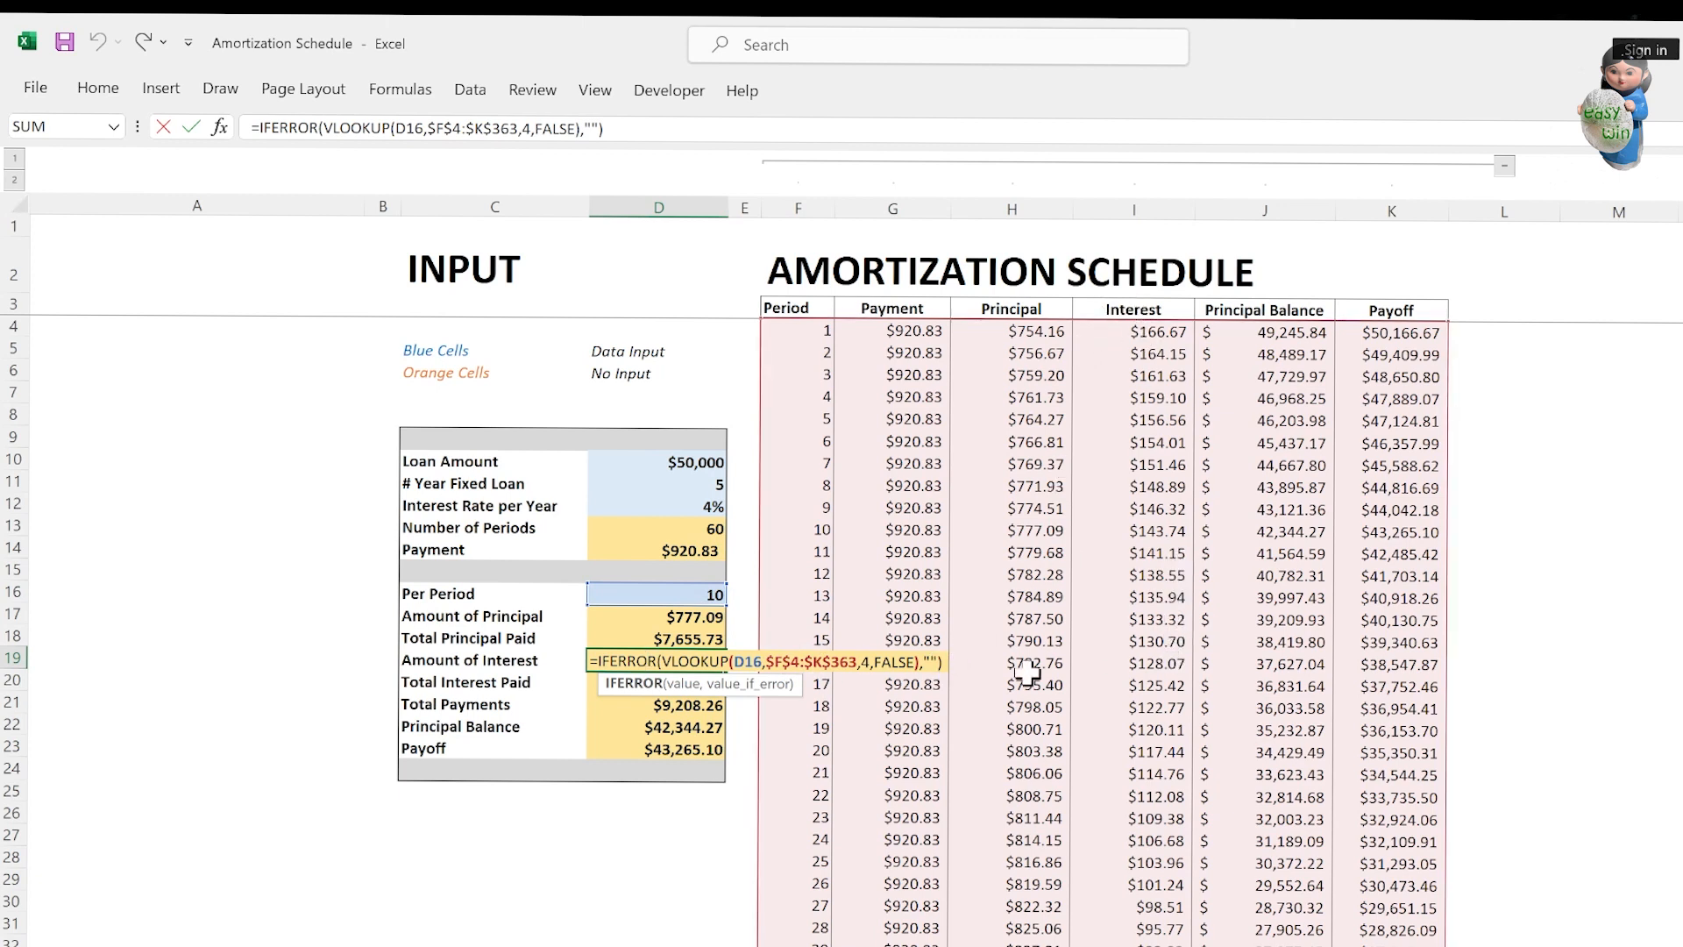
pyautogui.click(643, 878)
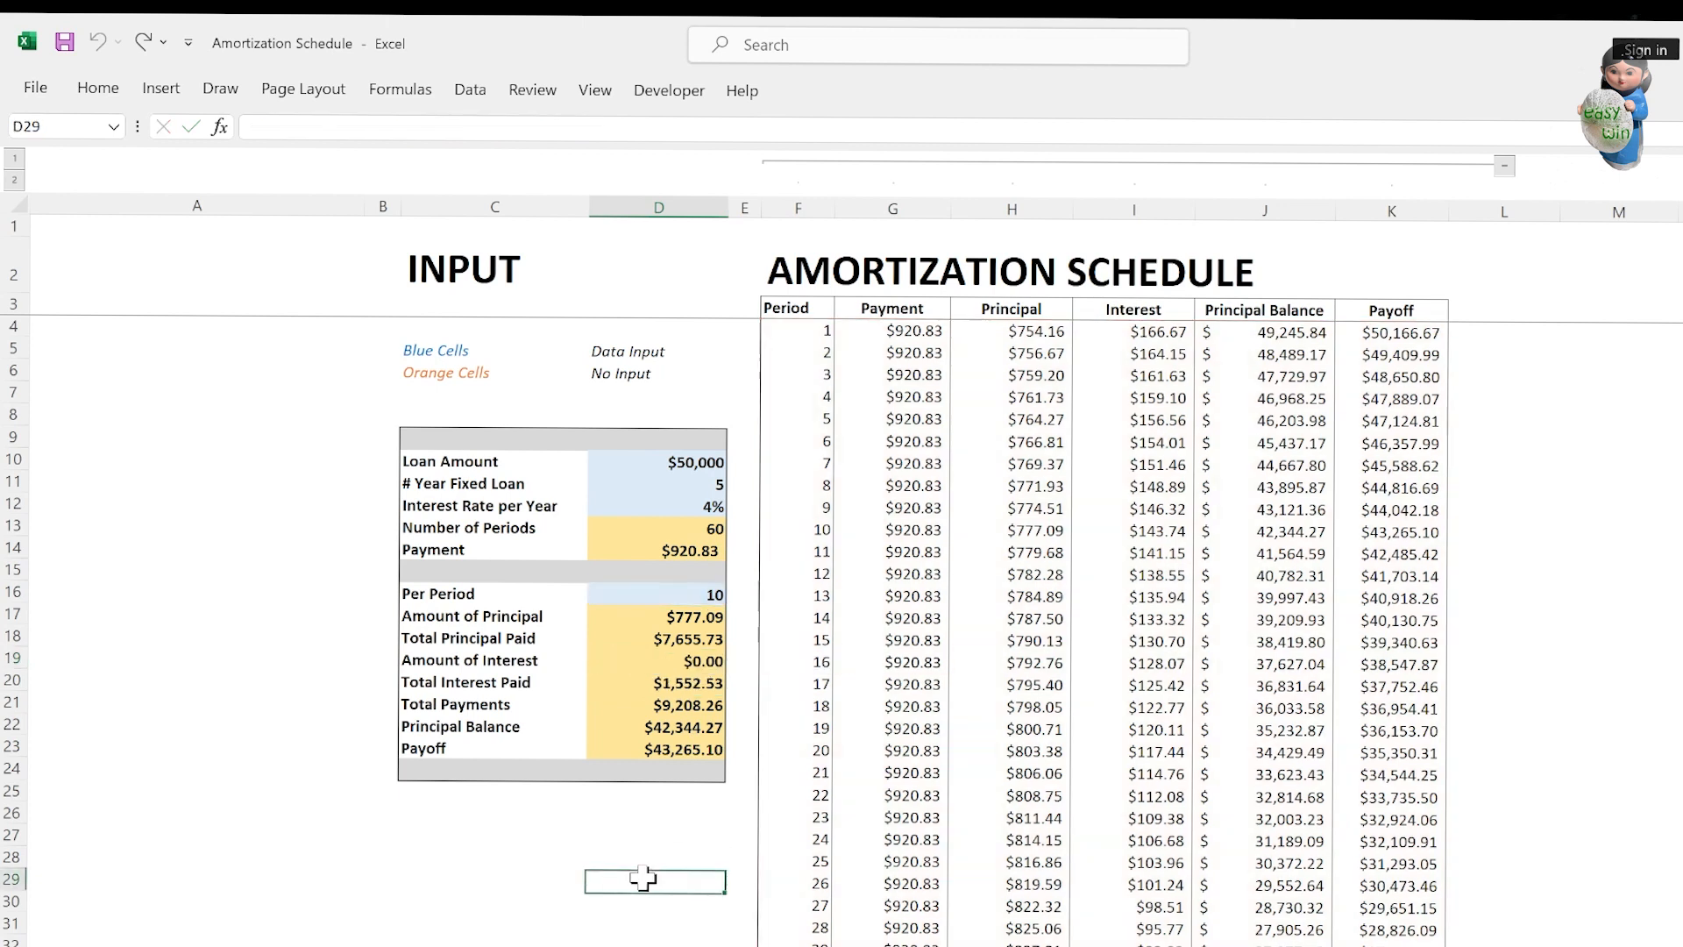
pyautogui.click(693, 664)
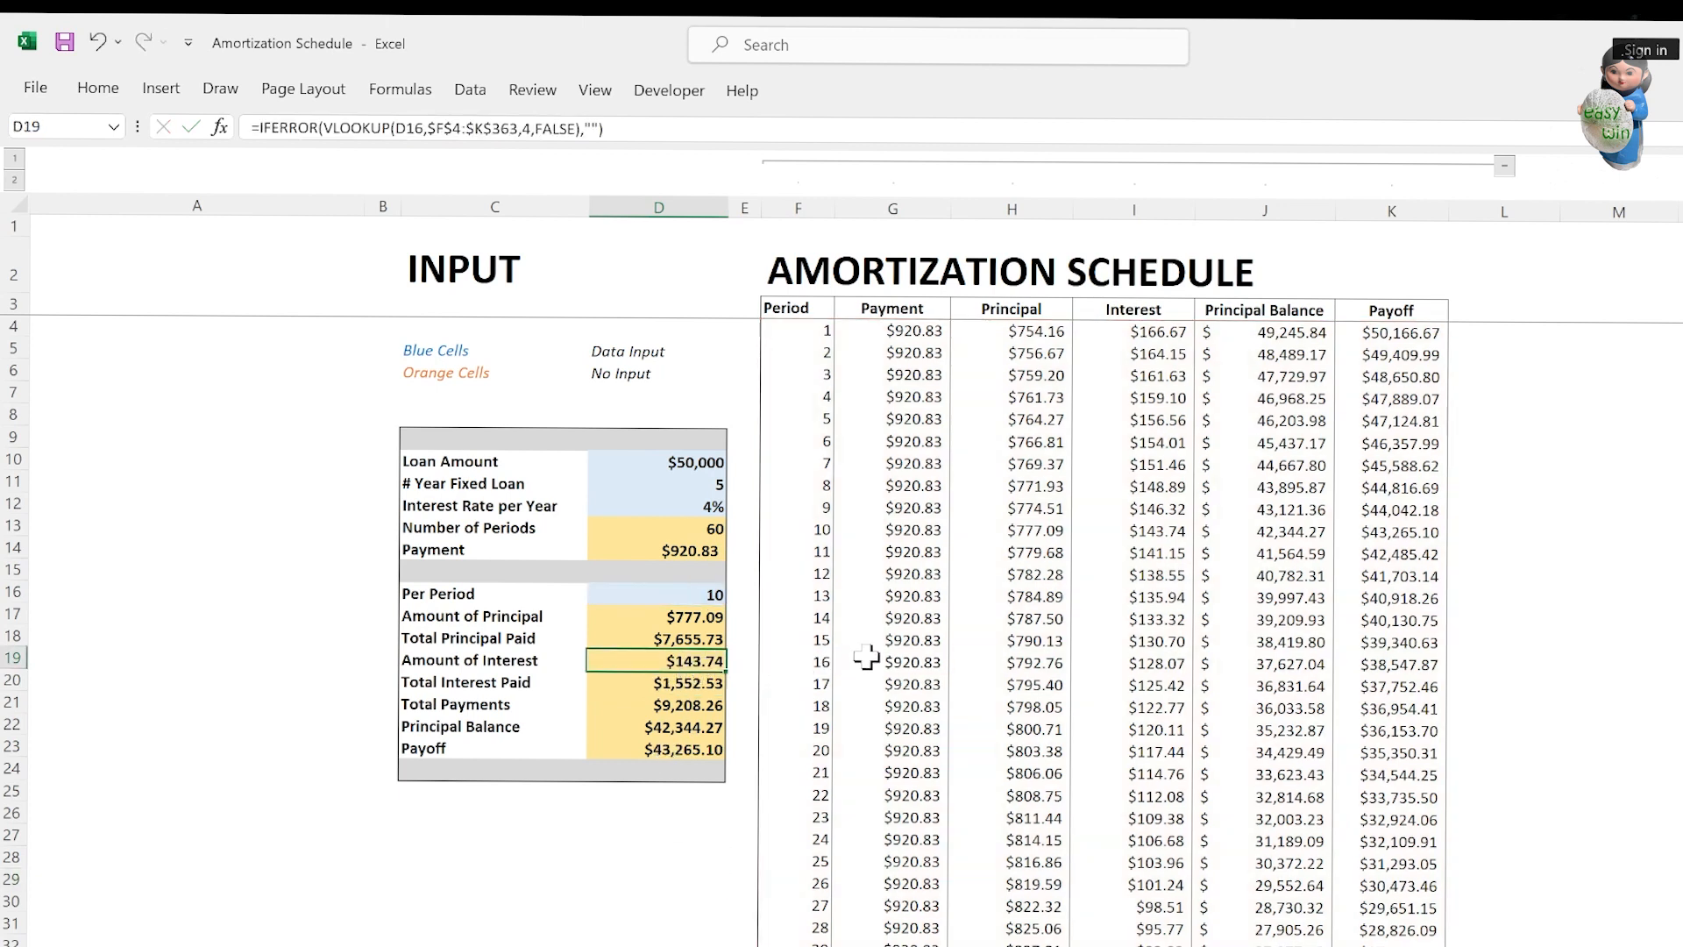
pyautogui.click(1138, 532)
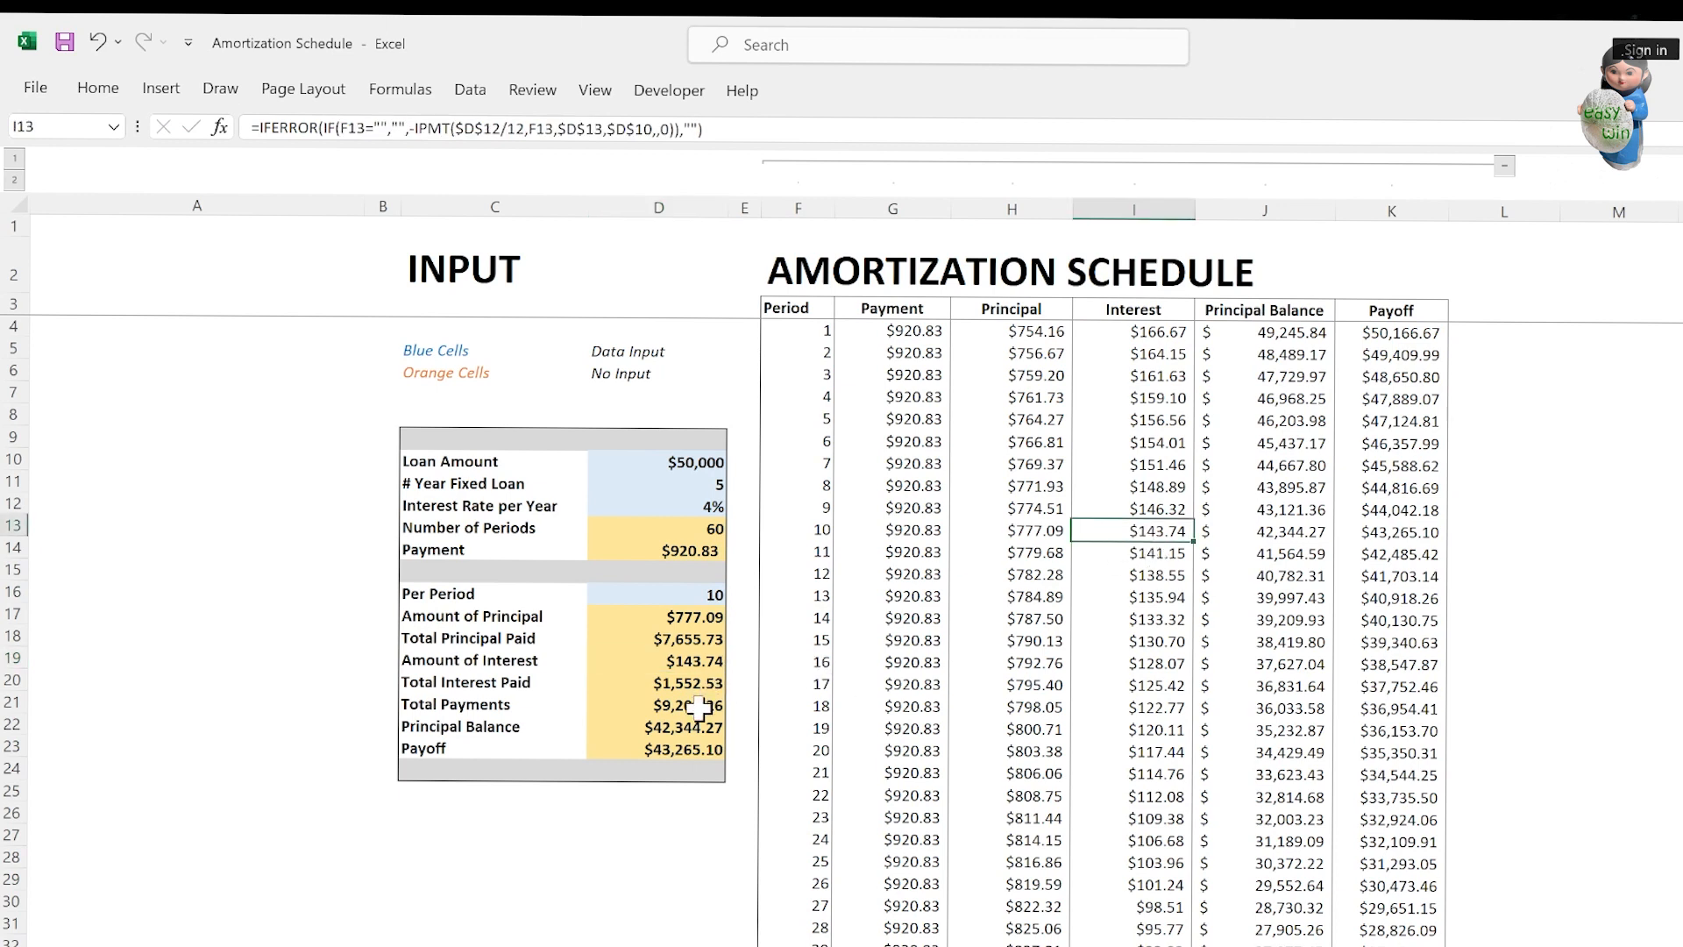
# Check the Total Interest Paid formula against the Interest cells of periods 1 to 10 and the reference sheet's formulas.
pyautogui.click(667, 687)
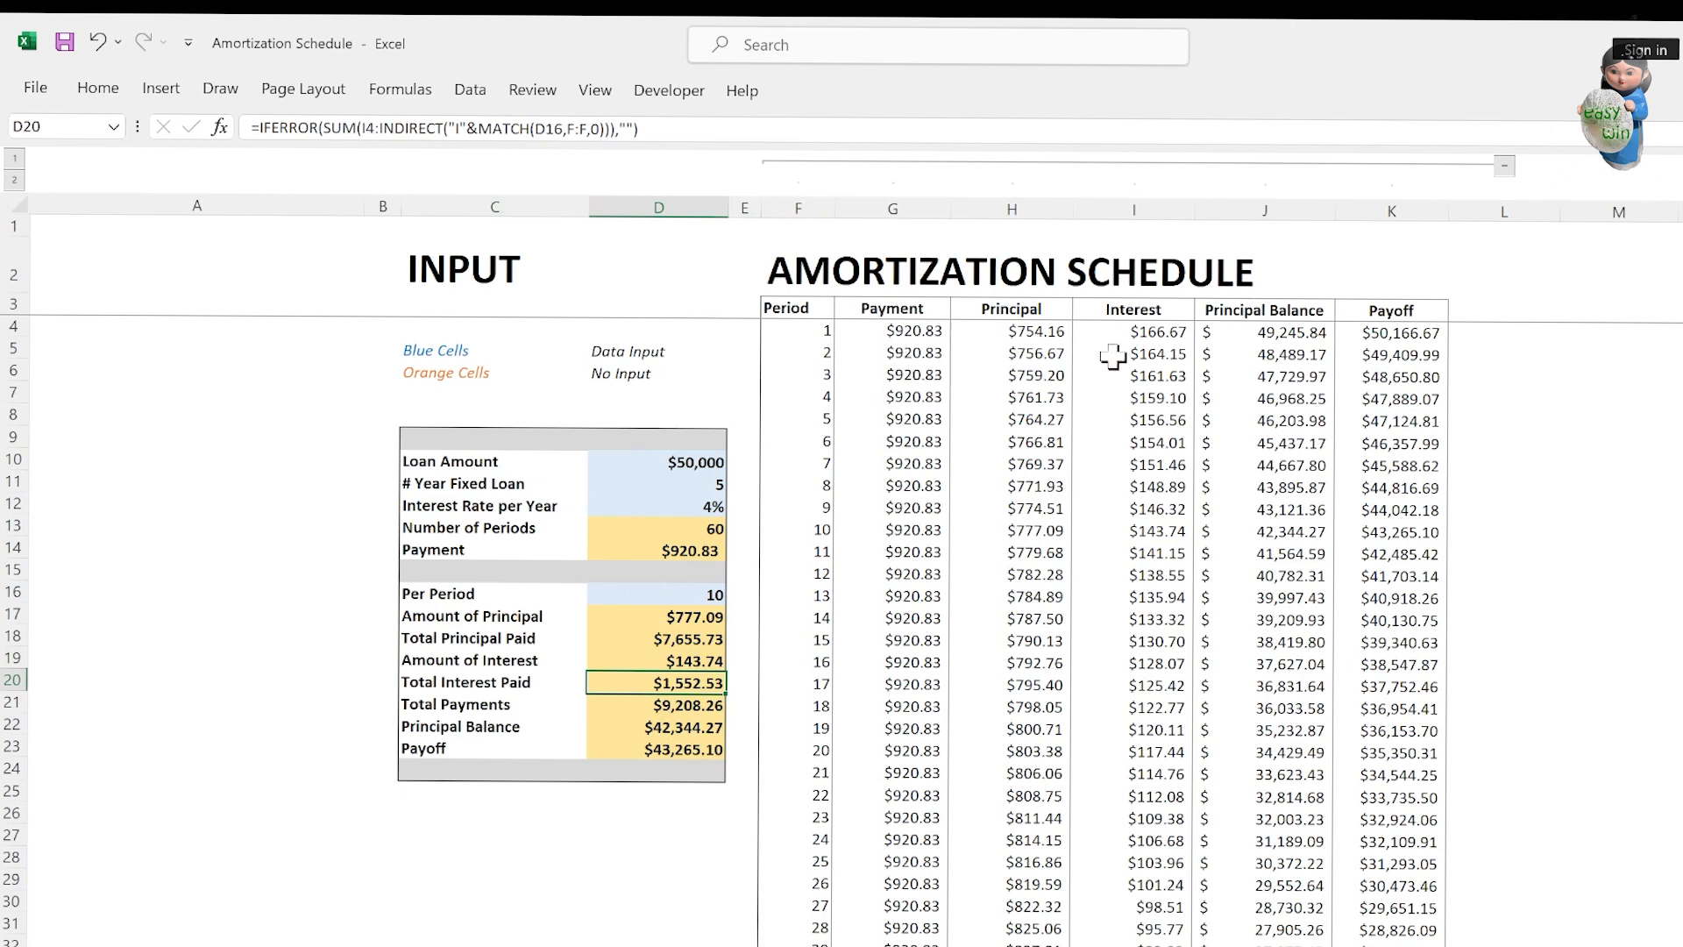
pyautogui.moveTo(1140, 332); pyautogui.dragTo(1163, 526)
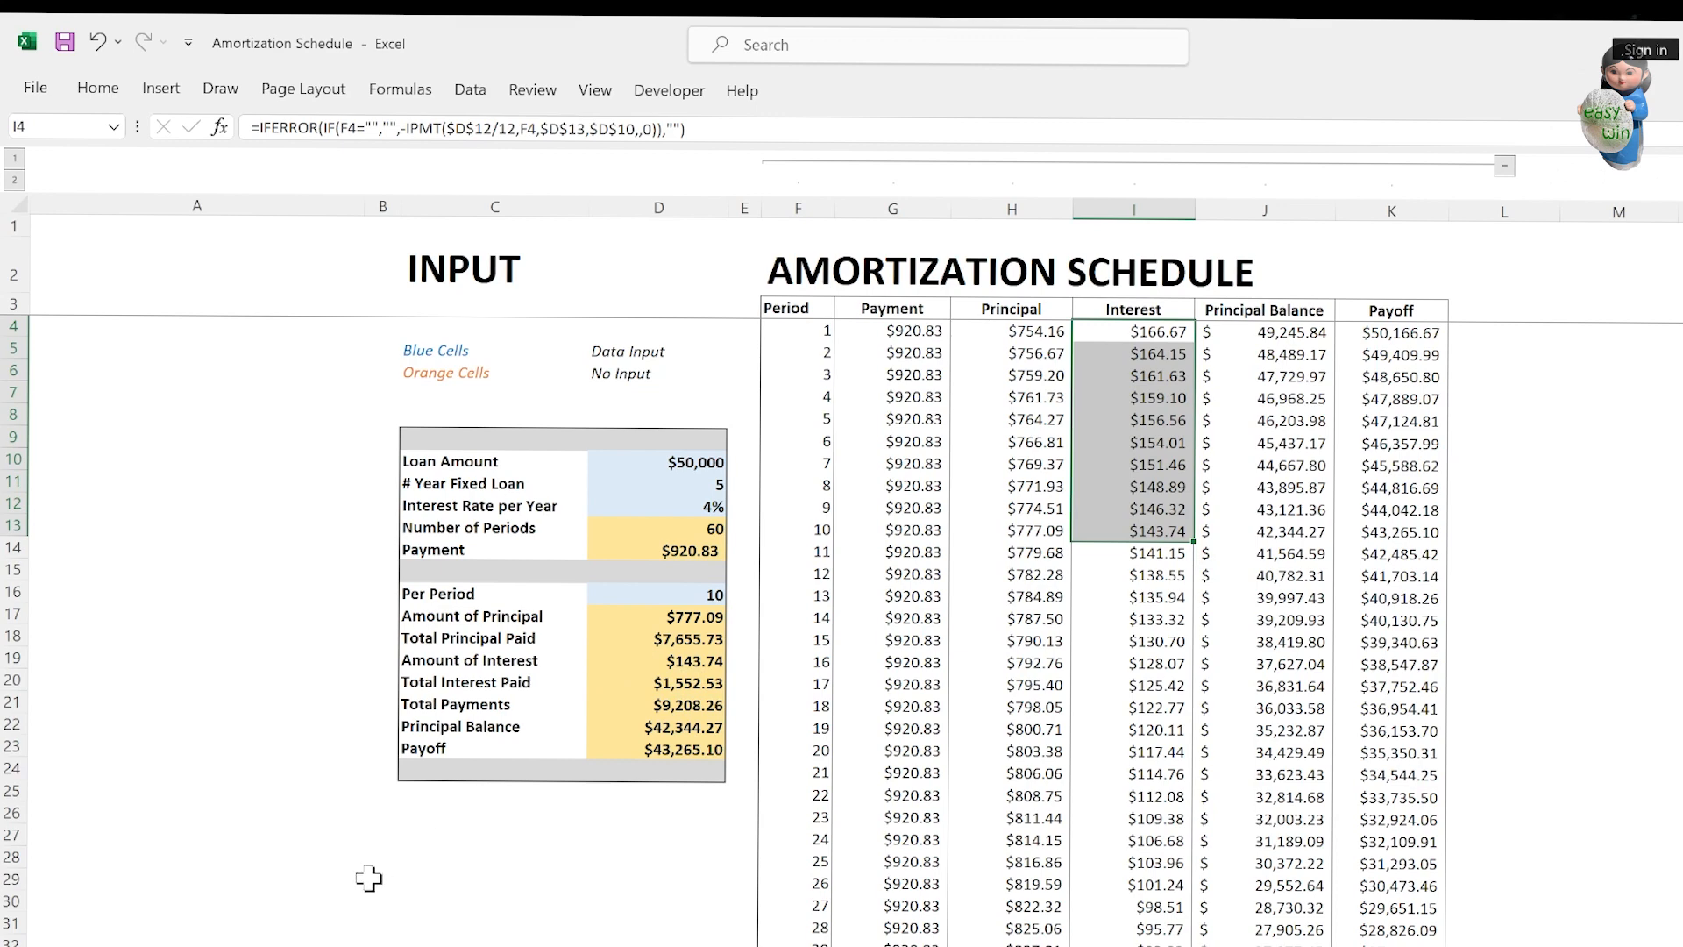
pyautogui.click(254, 945)
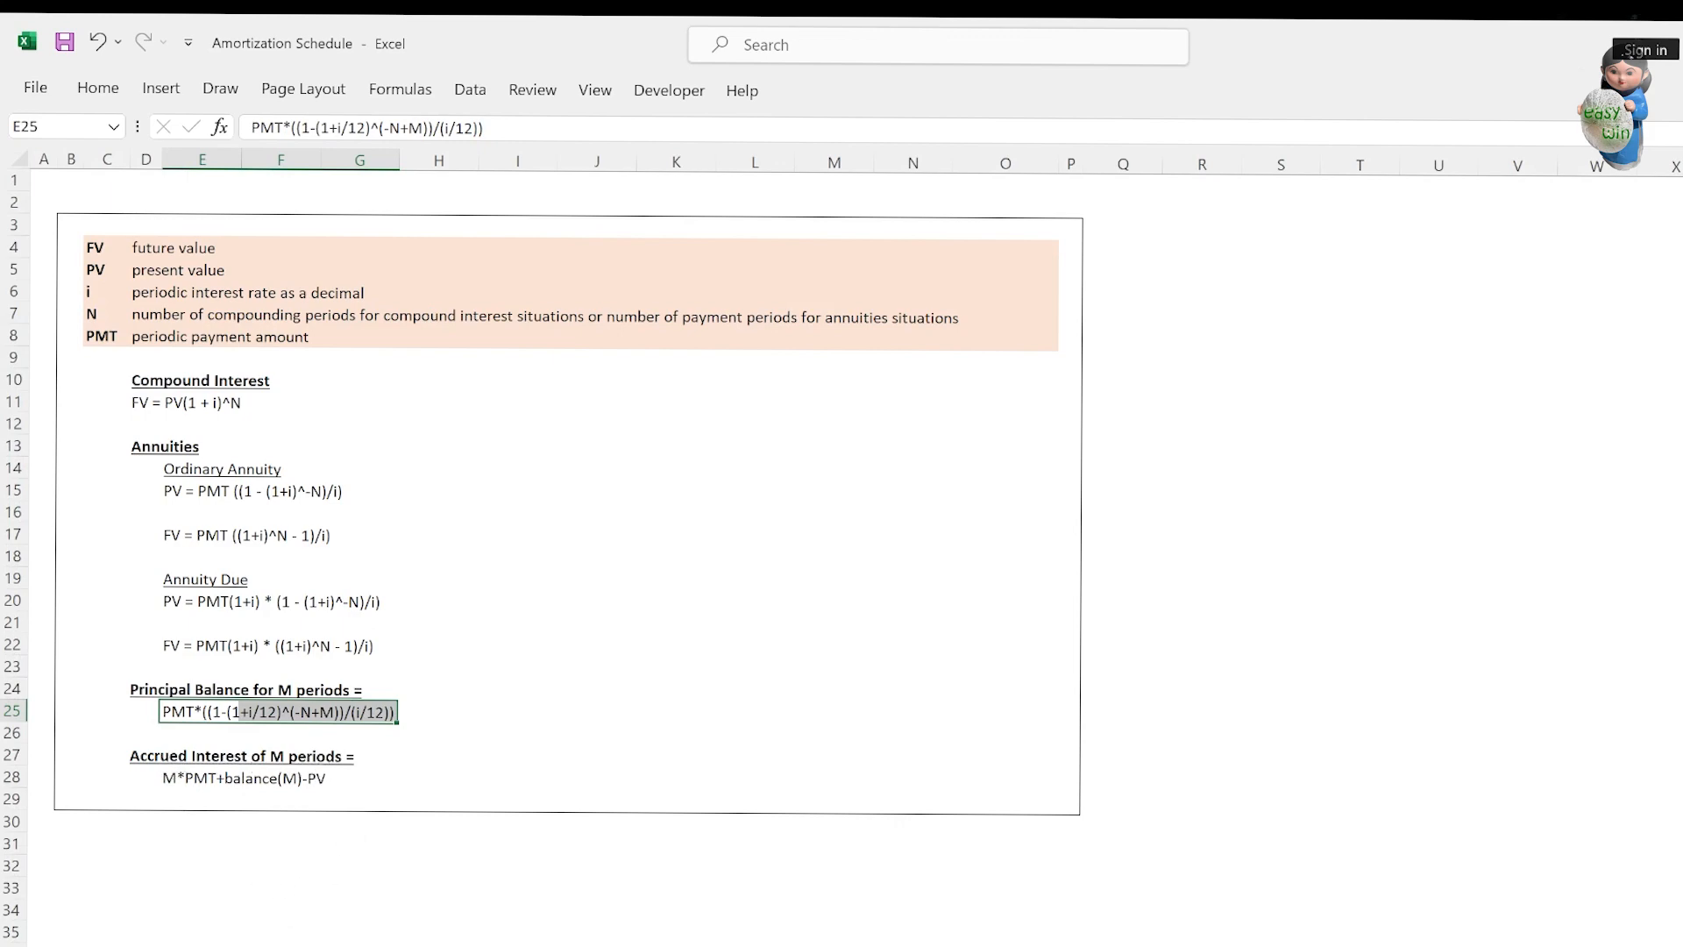
pyautogui.click(132, 945)
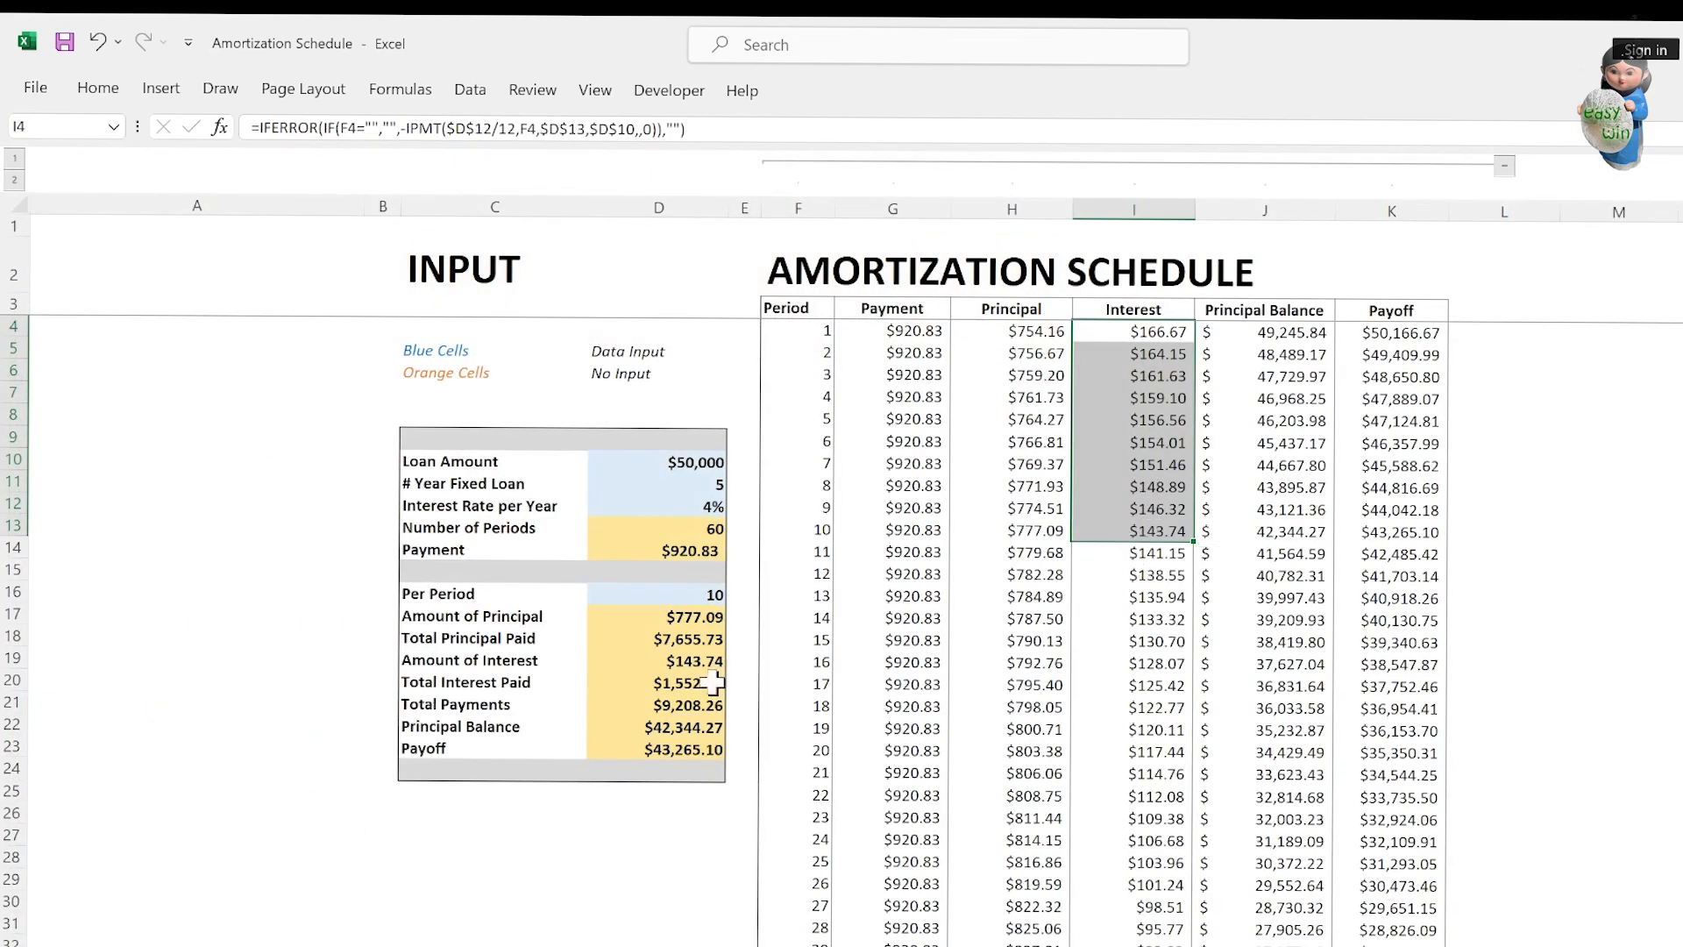
# Examine the cells referenced by the Total Payments formula, leaving it unedited.
pyautogui.click(669, 709)
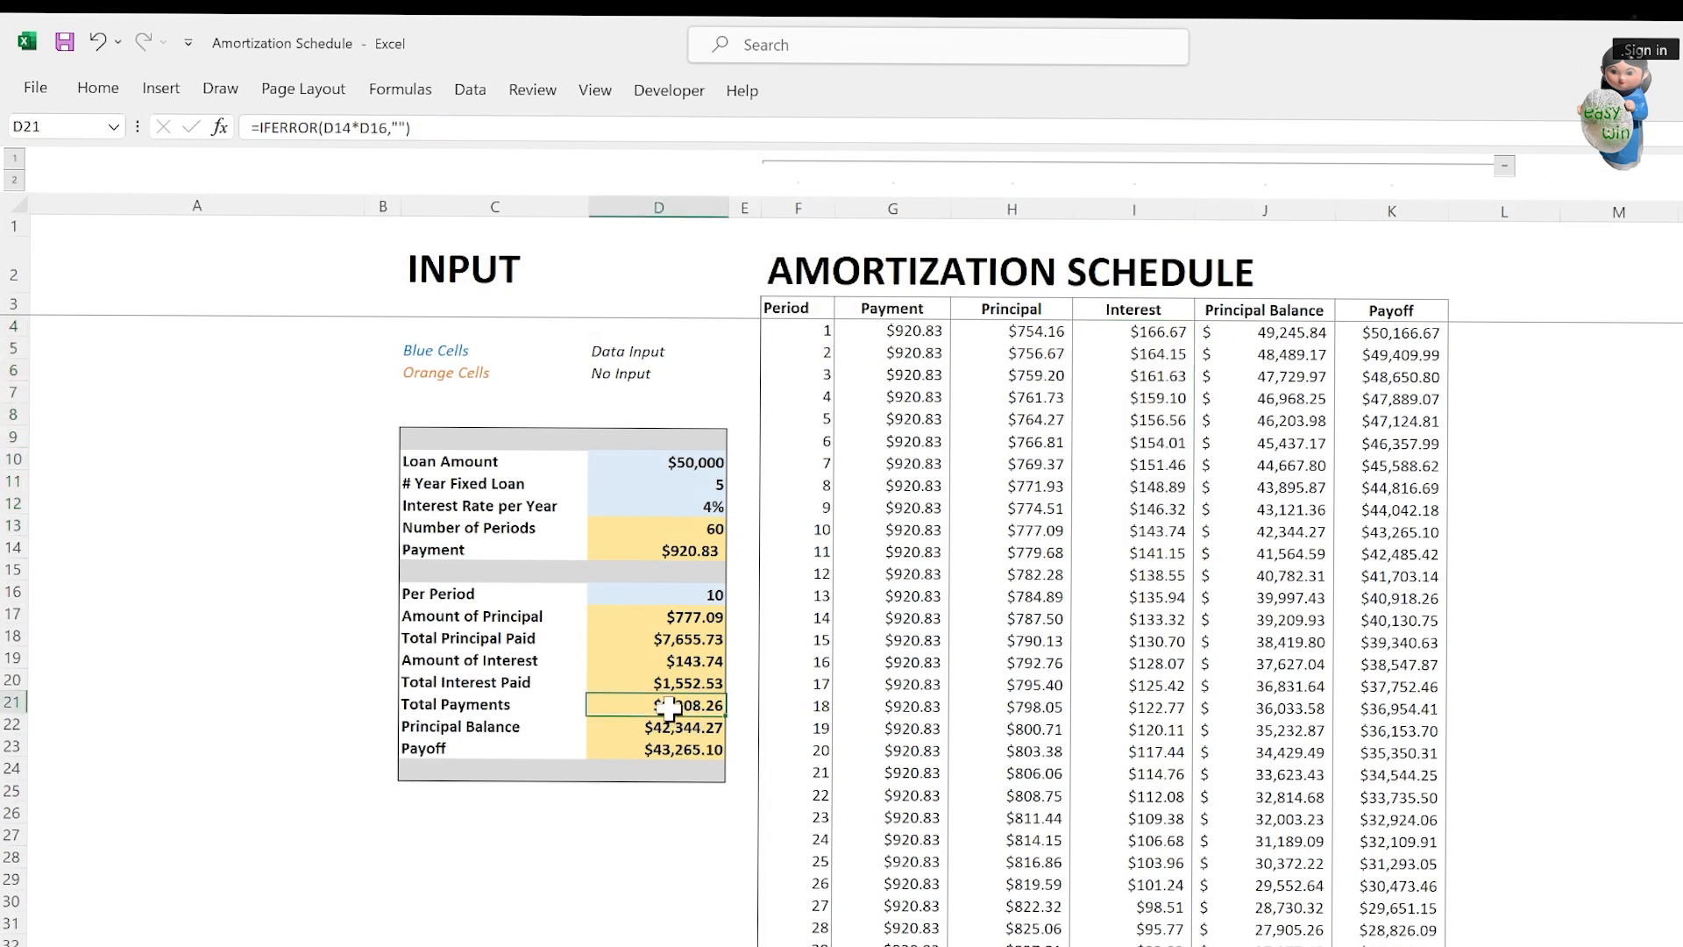
pyautogui.doubleClick(669, 708)
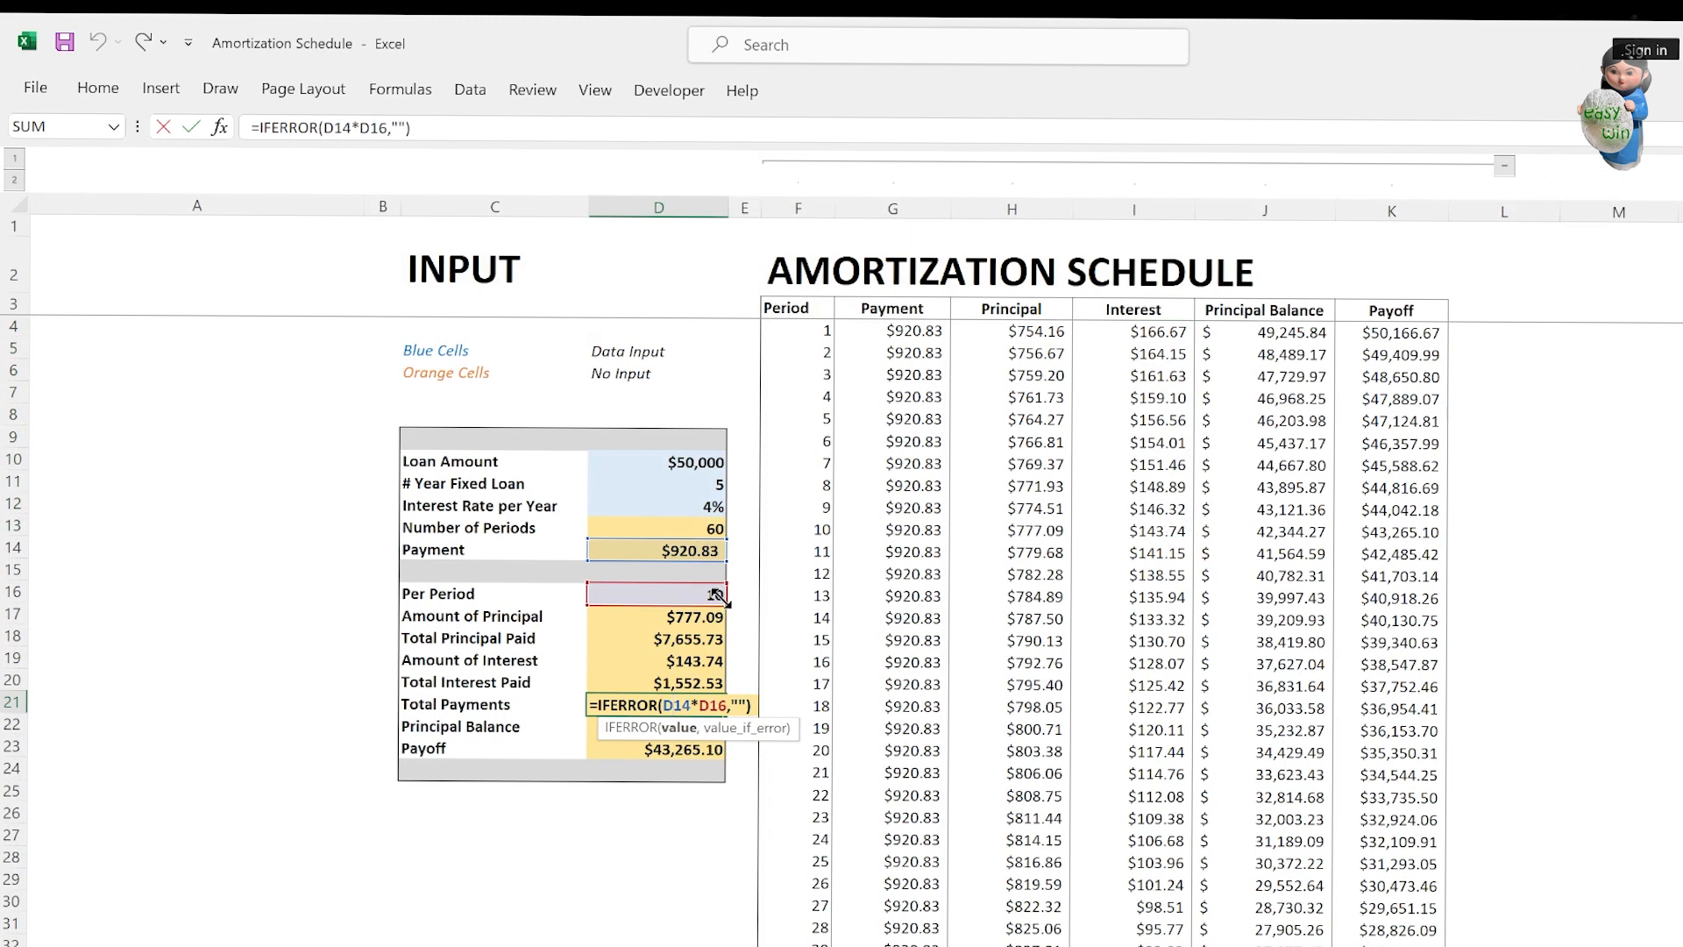
pyautogui.press('Escape')
# Examine the input block's Principal Balance lookup formula and compare it with the schedule's period 10 Principal Balance.
pyautogui.click(701, 730)
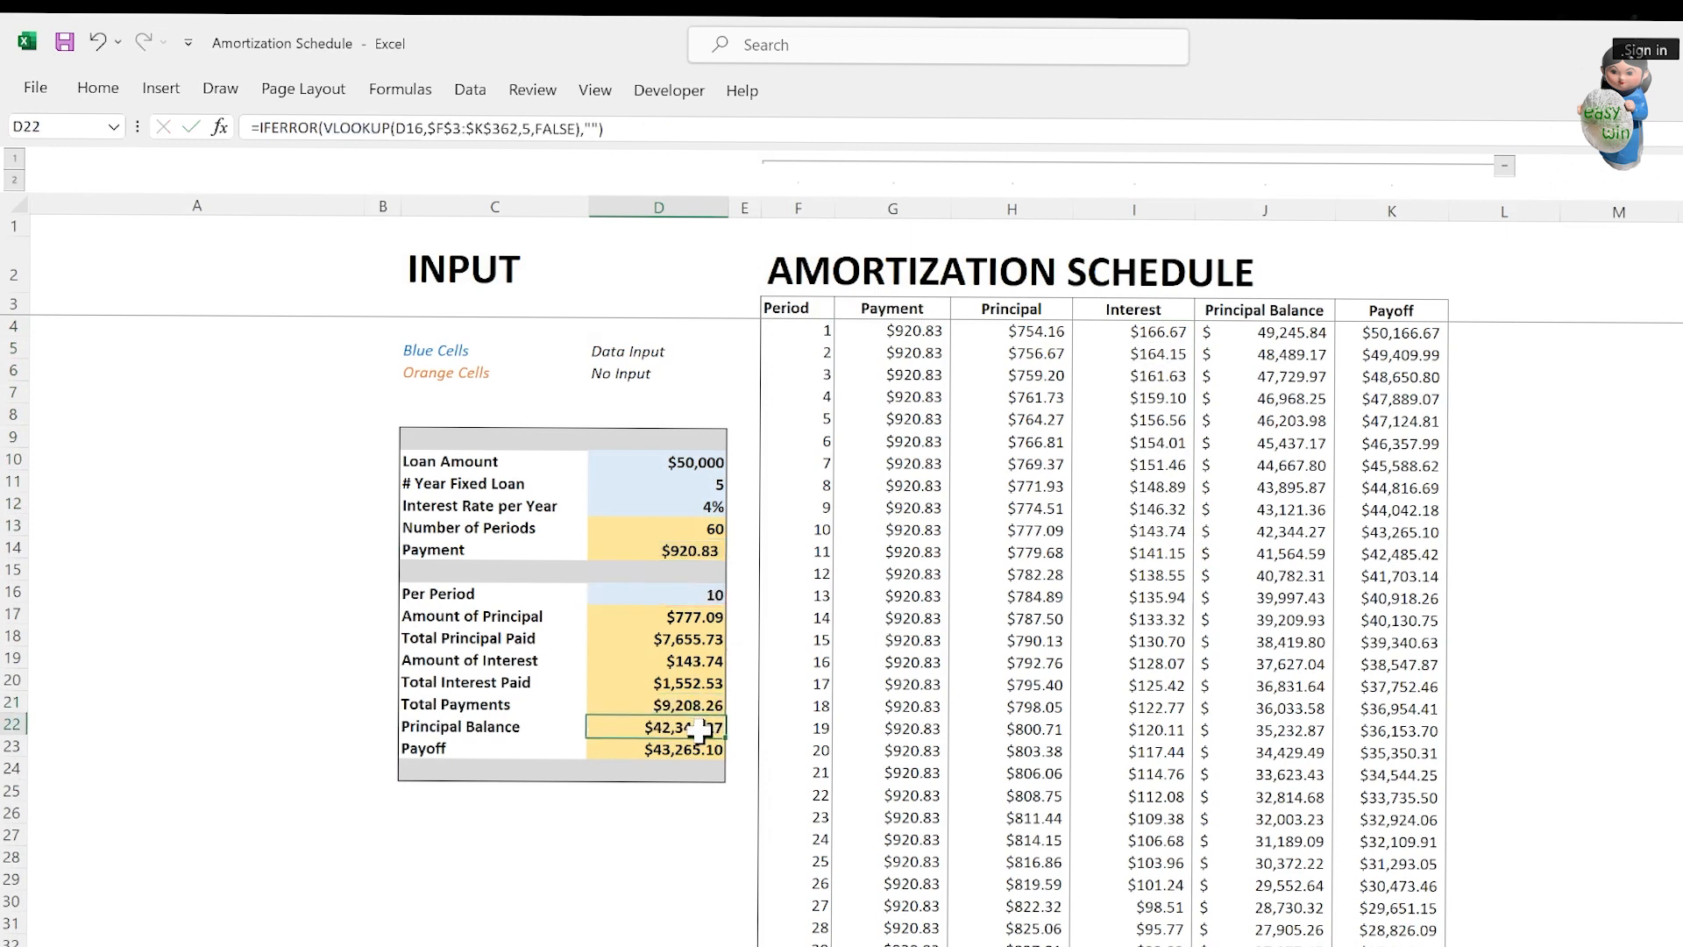
pyautogui.doubleClick(649, 731)
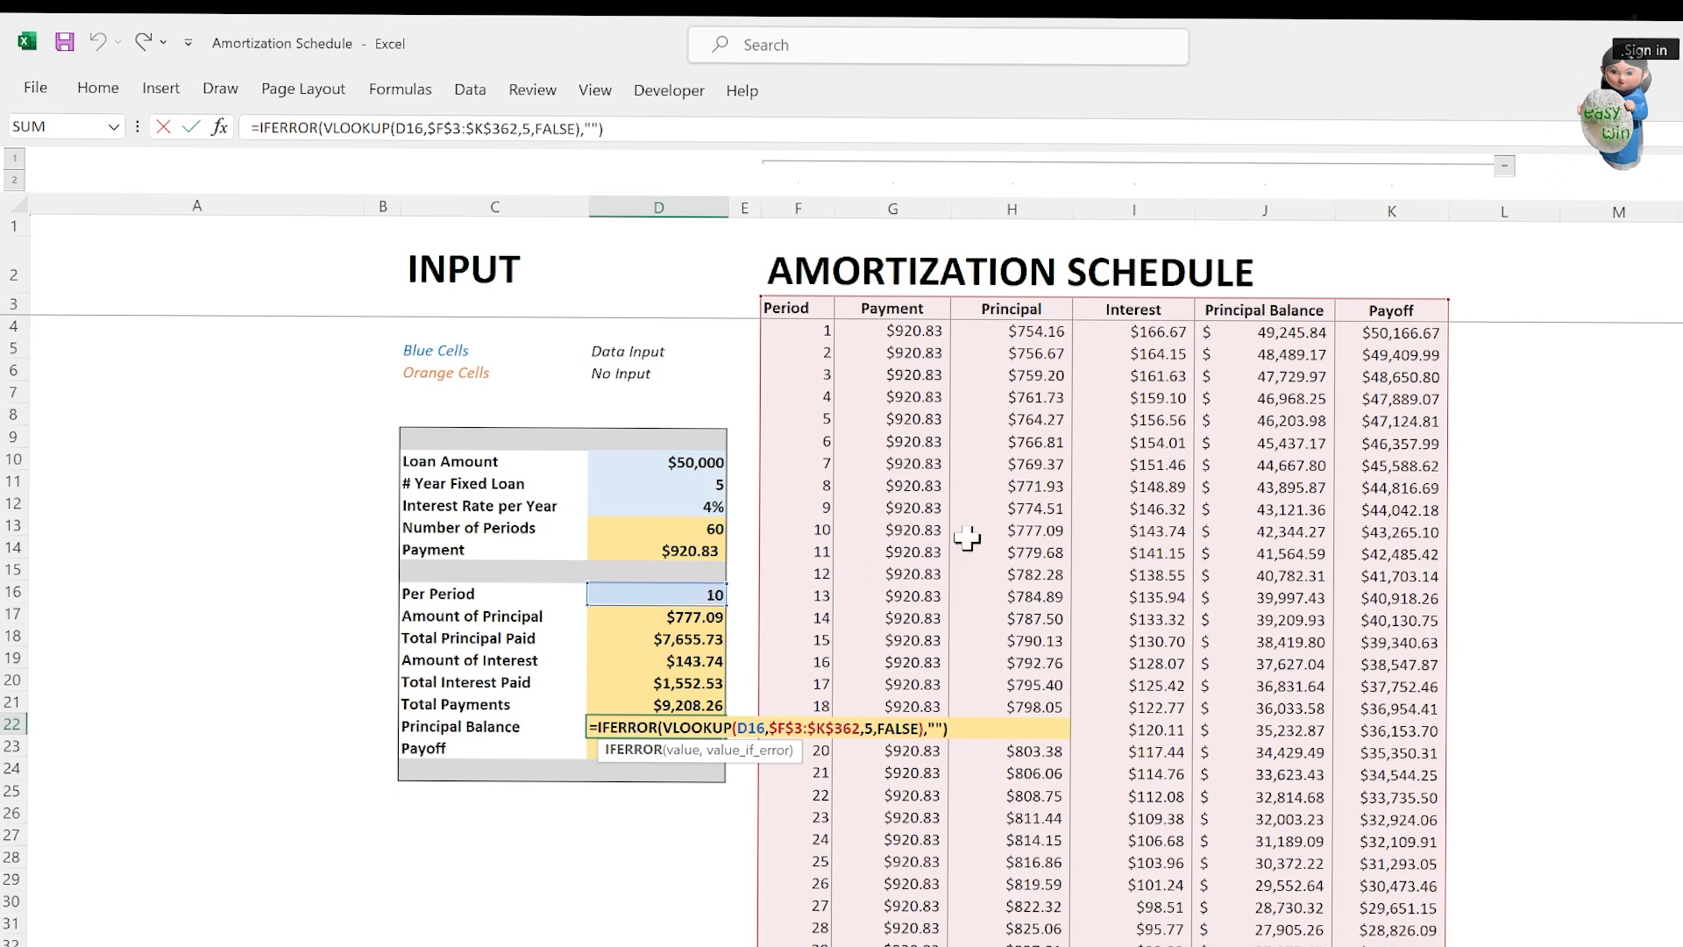
pyautogui.click(1295, 532)
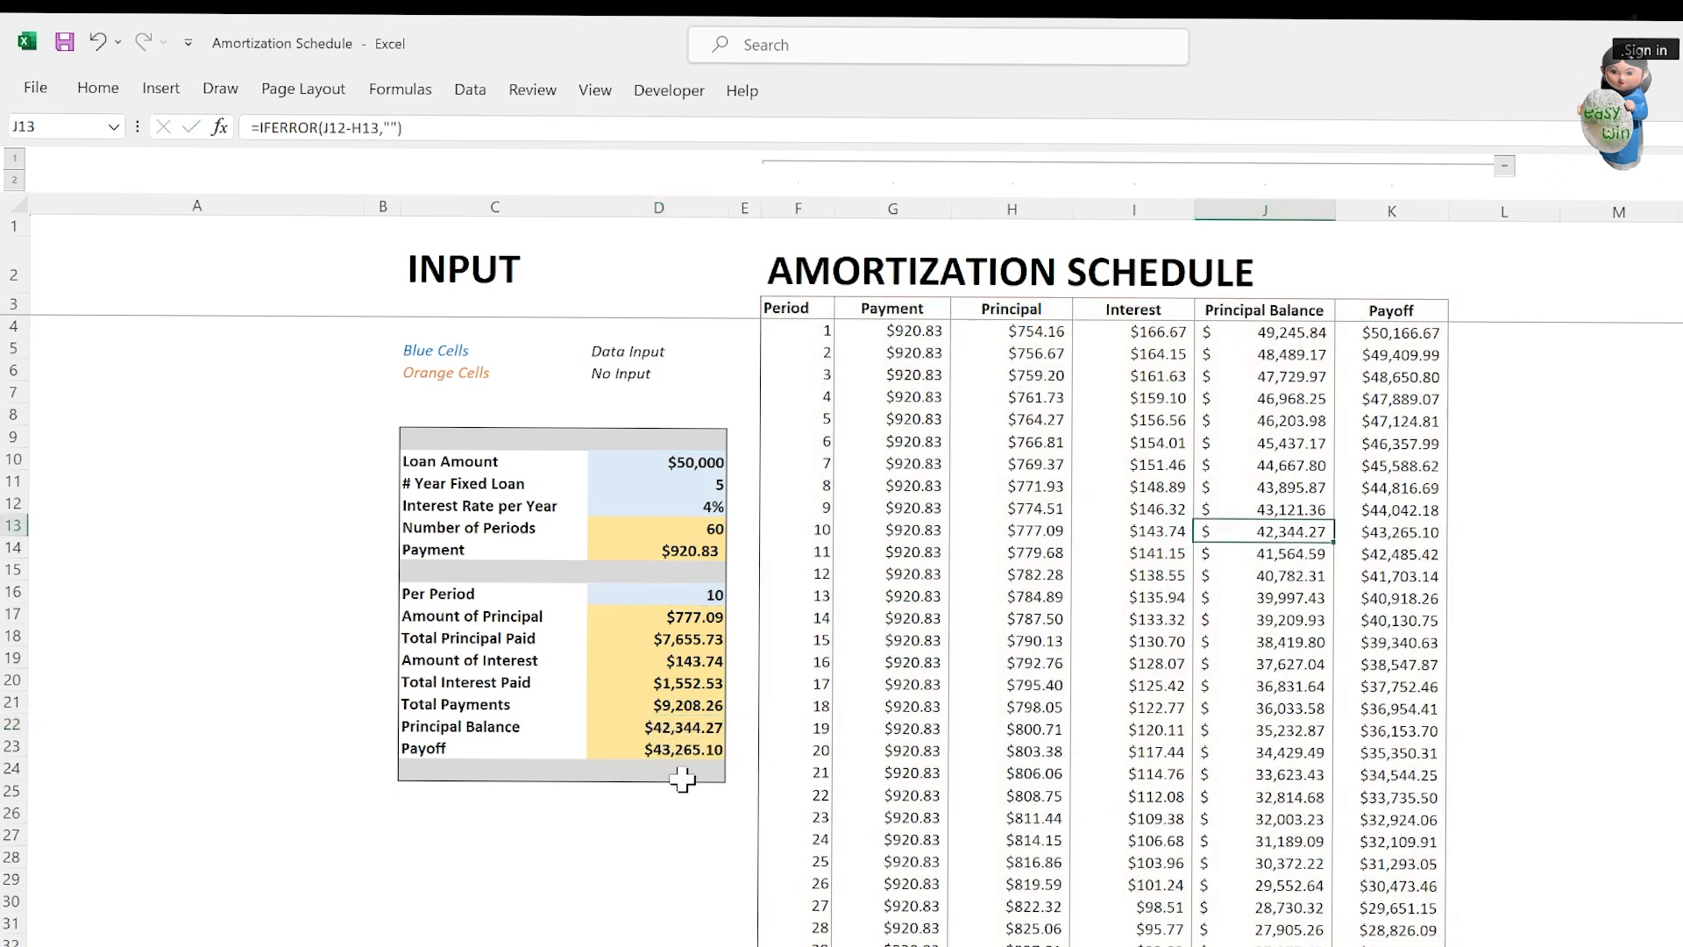
# Check the input block's Payoff lookup formula against the Payoff column of the schedule.
pyautogui.click(676, 752)
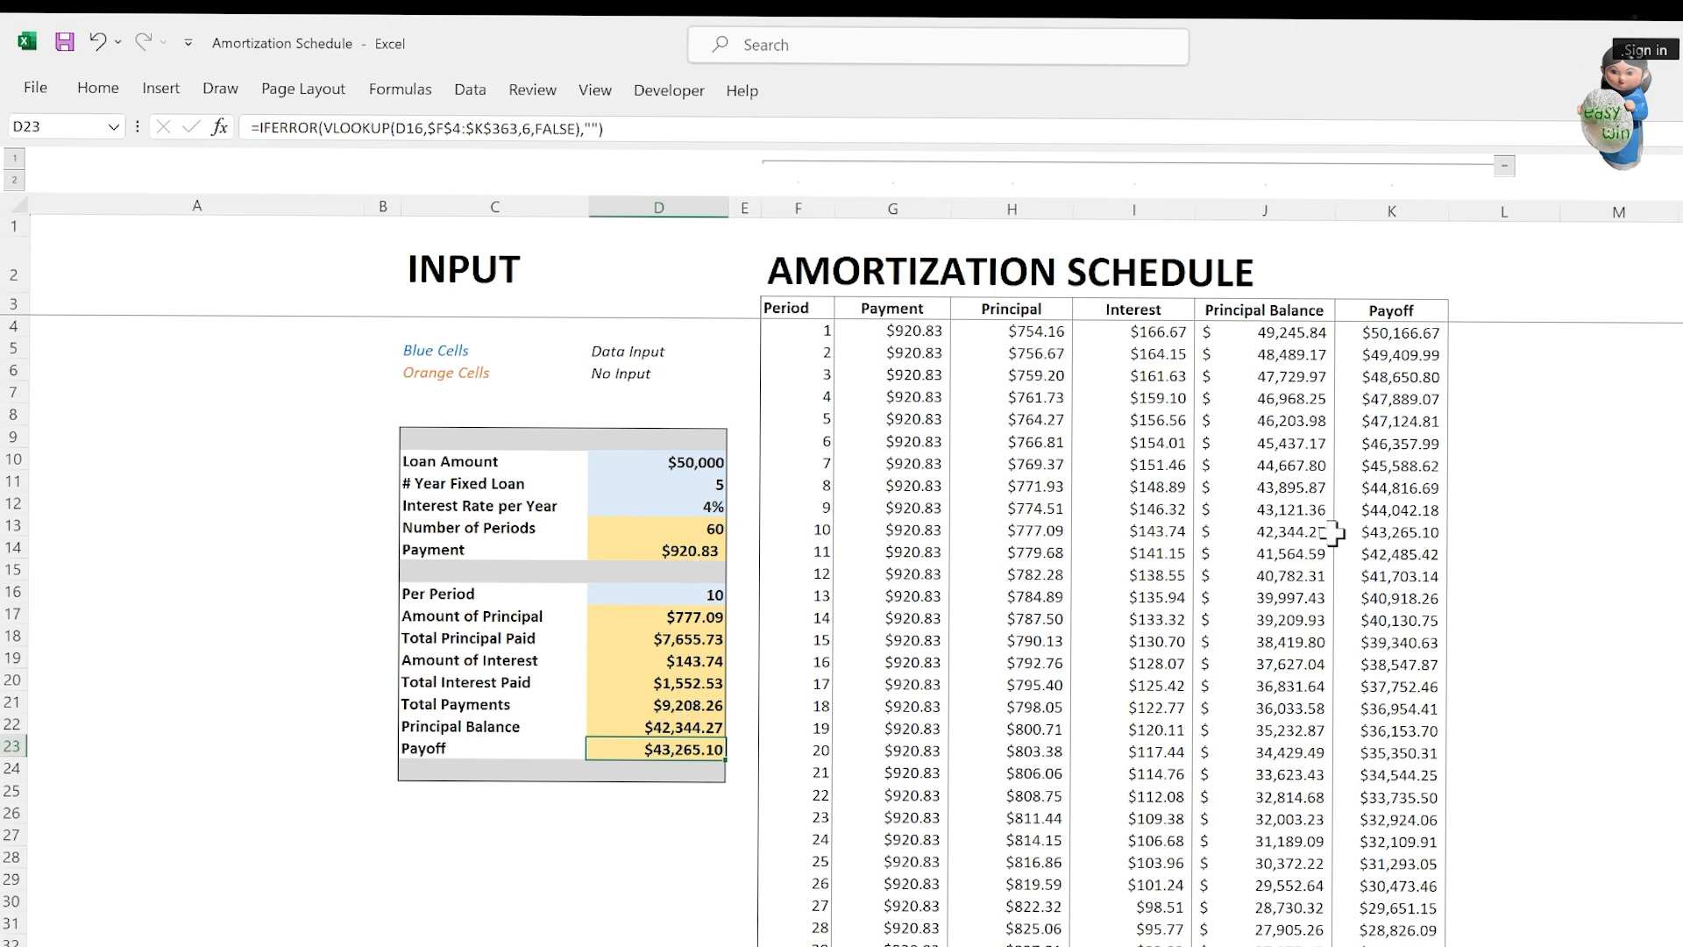
pyautogui.click(1526, 510)
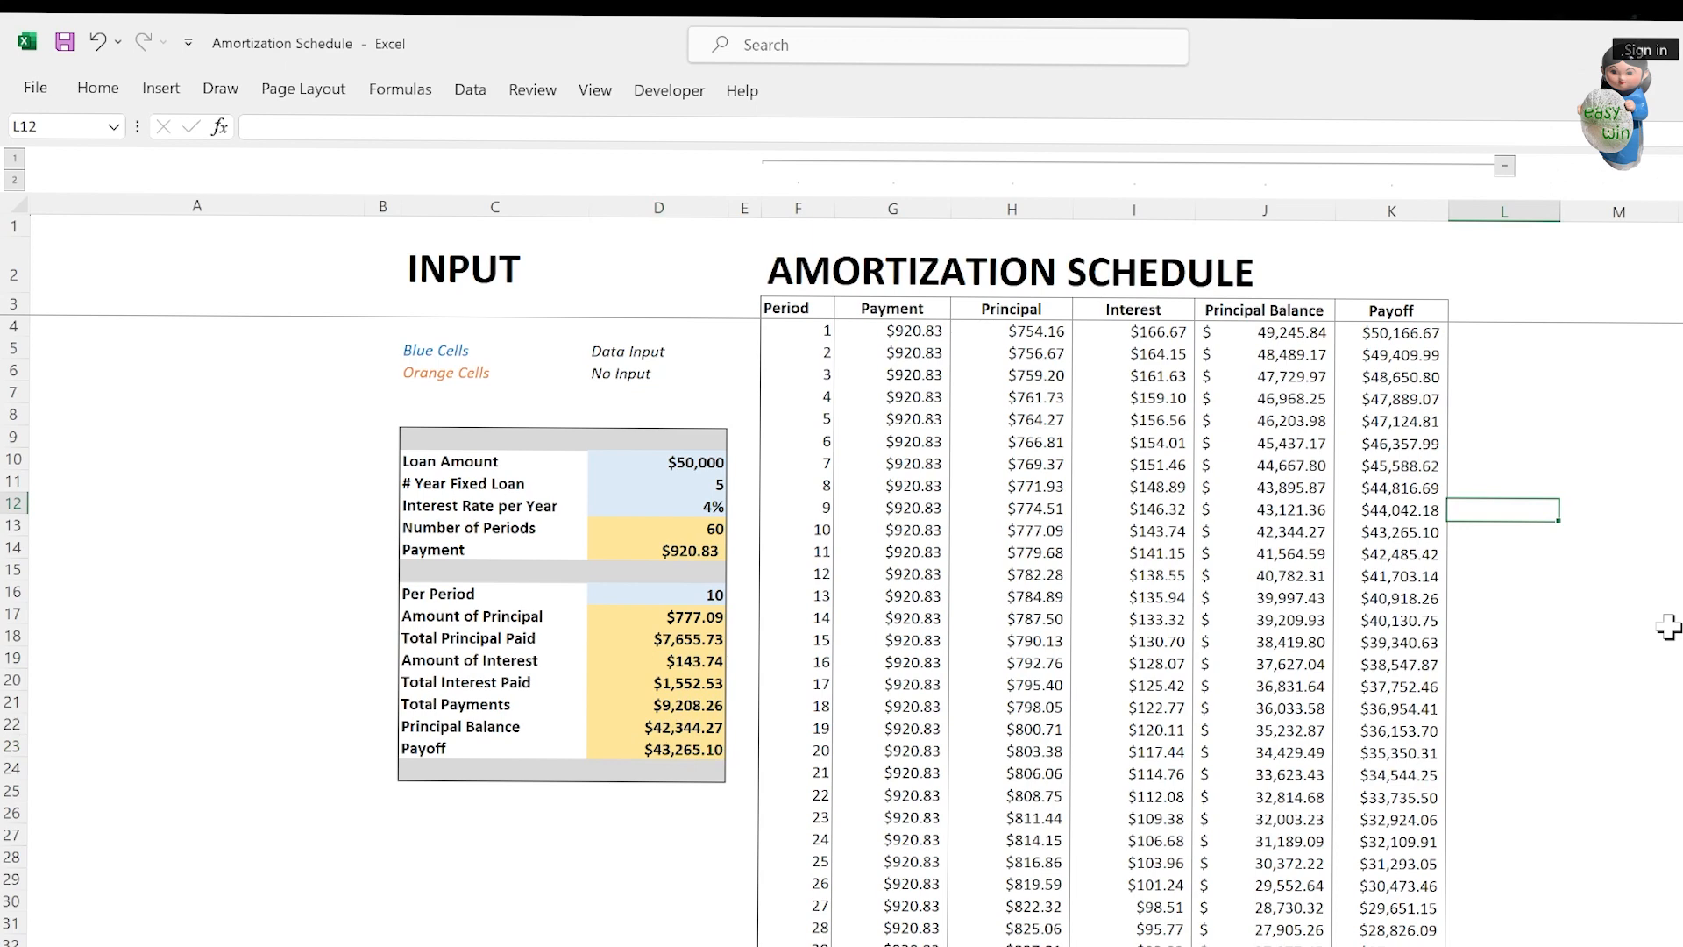
pyautogui.scroll(-4, 1640, 654)
pyautogui.scroll(4, 1641, 657)
# Set the Loan Amount to $300,000 and the number of fixed loan years to 30.
pyautogui.click(697, 466)
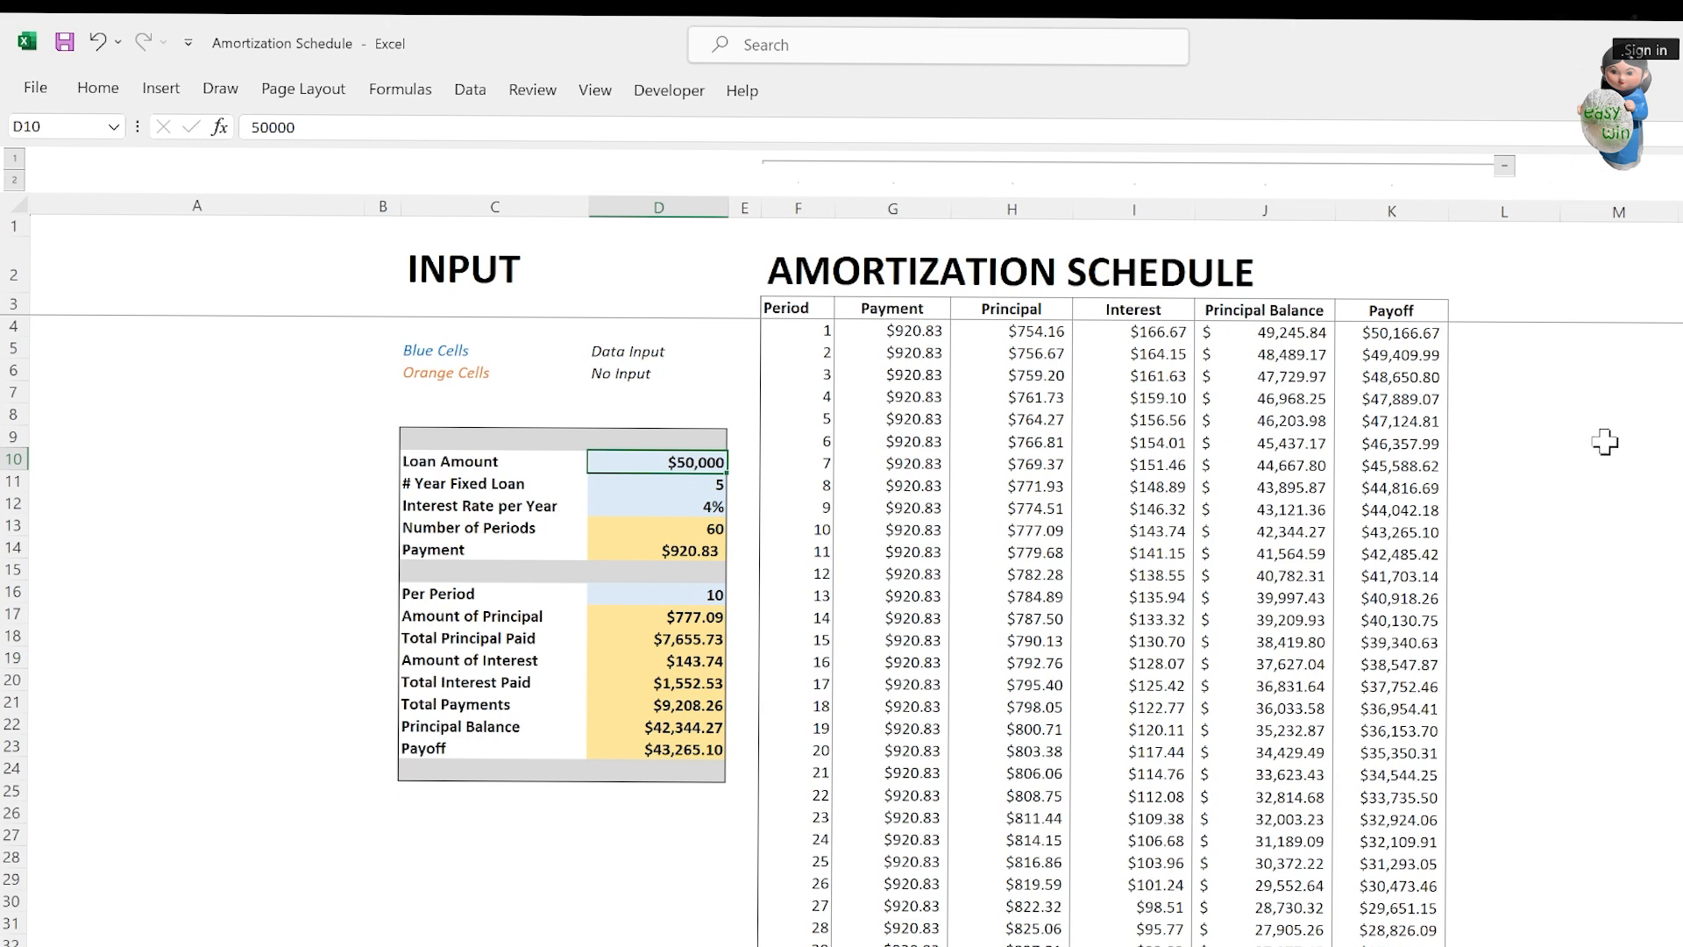
pyautogui.write('300')
pyautogui.press('Return')
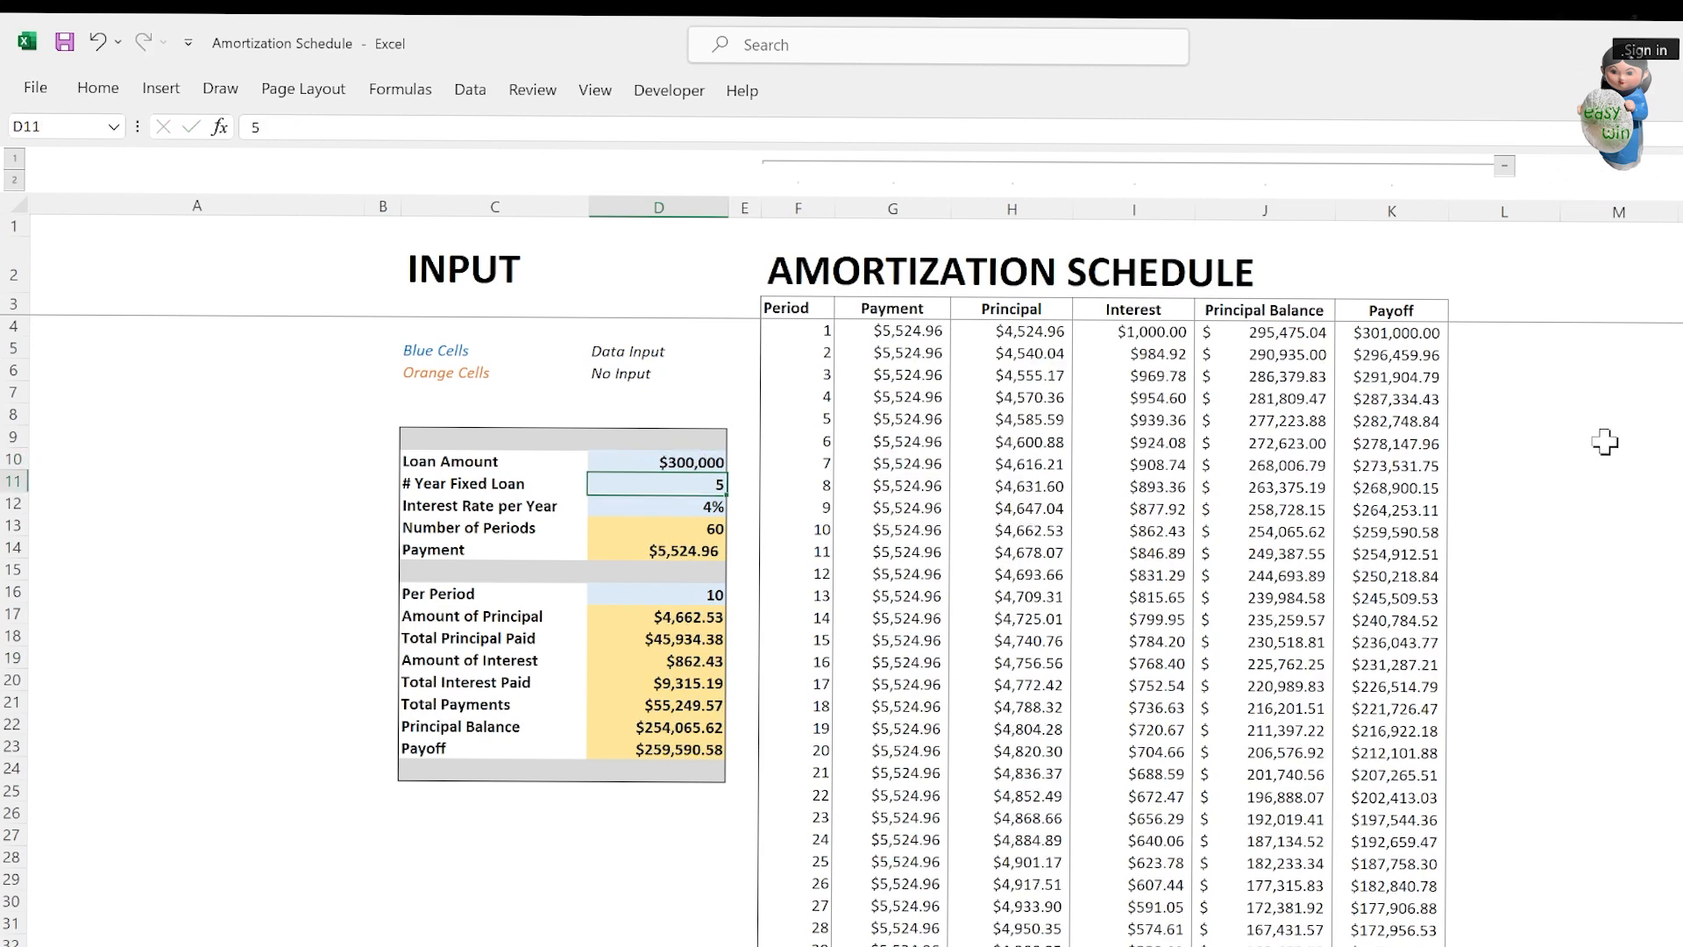
pyautogui.write('30')
pyautogui.press('Return')
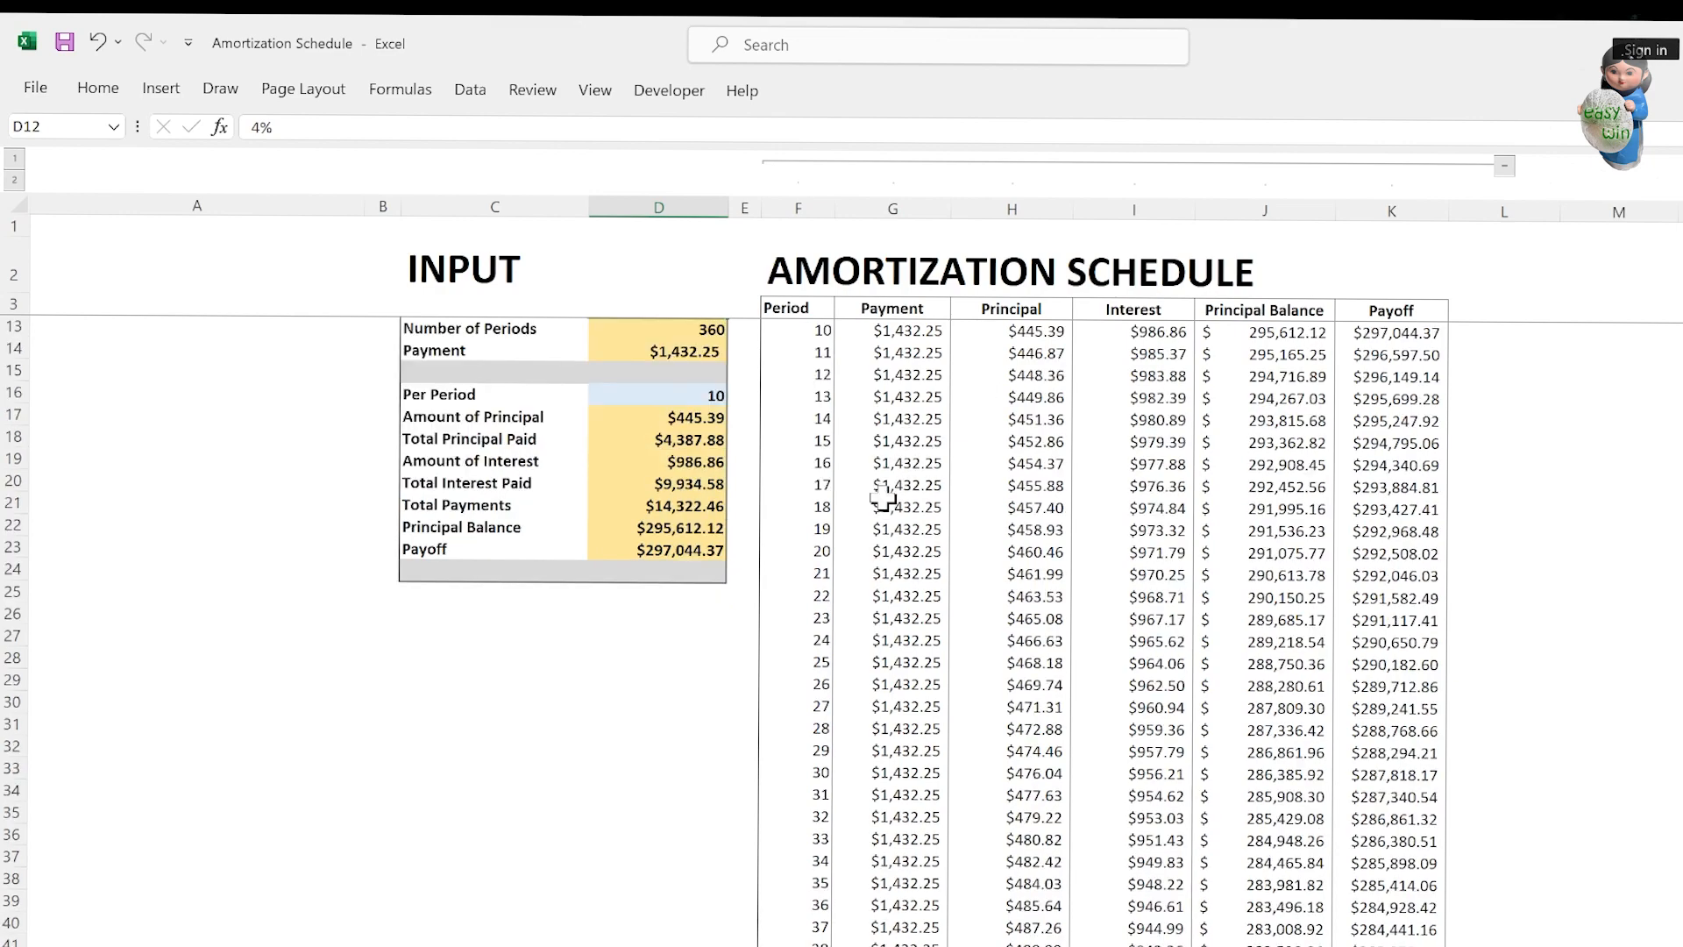
# Look through the recalculated amortization schedule down to its last period and return to the first period.
pyautogui.scroll(-20, 883, 499)
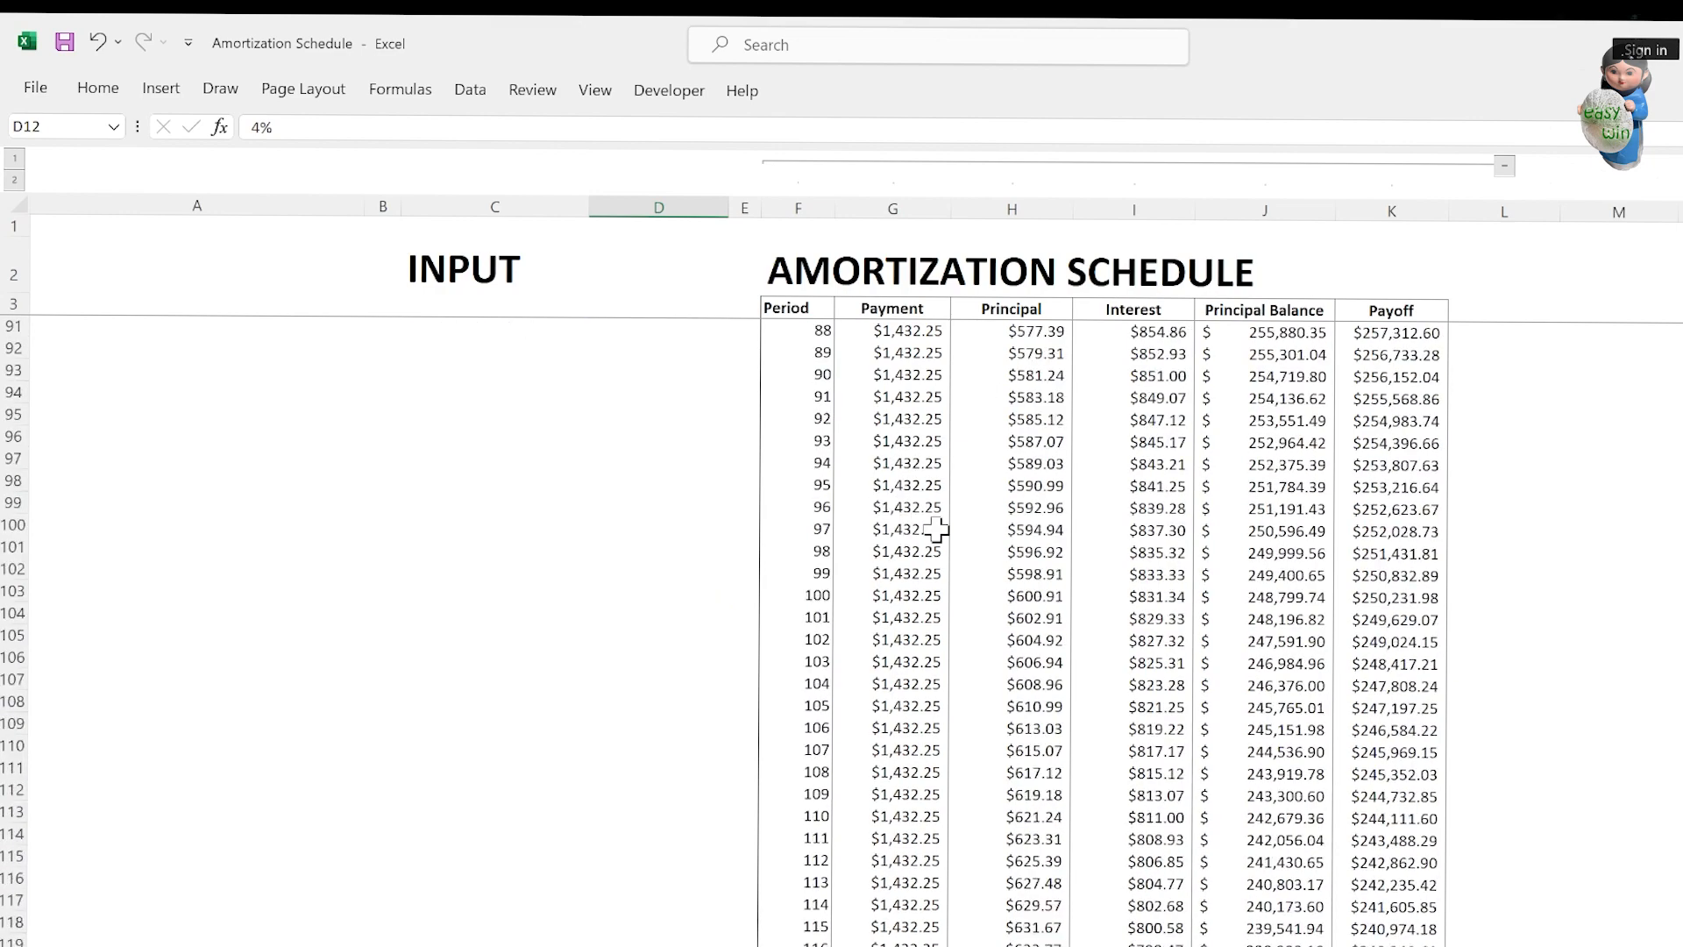
pyautogui.scroll(-20, 936, 529)
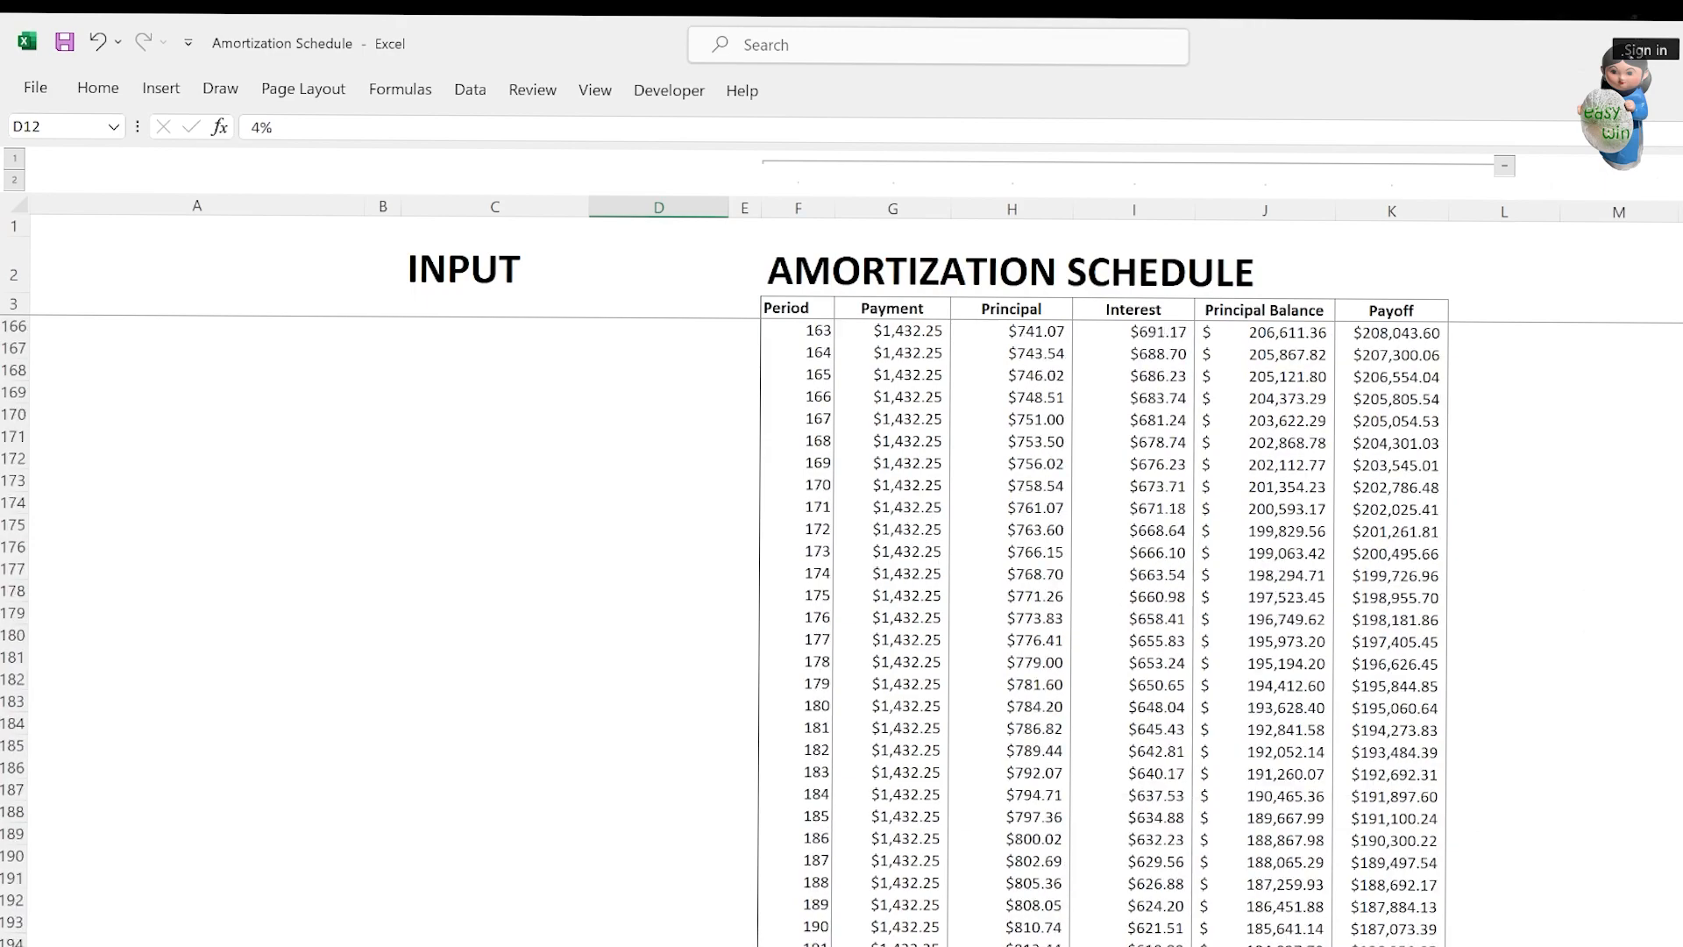
pyautogui.scroll(-20, 842, 631)
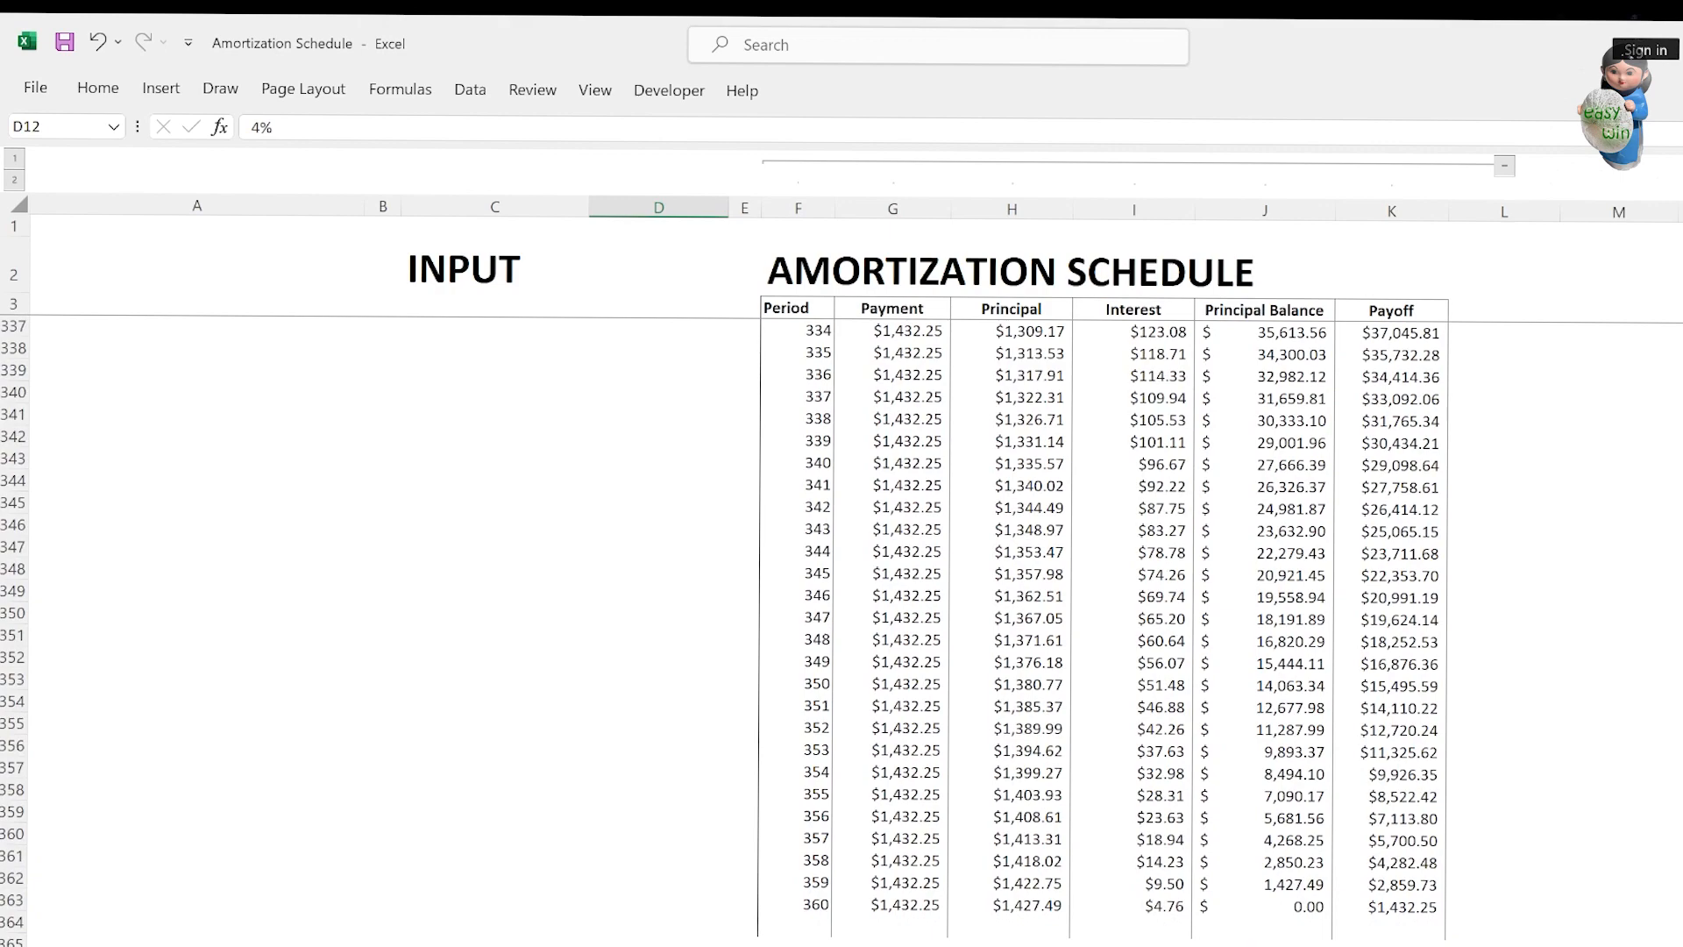
pyautogui.scroll(20, 841, 631)
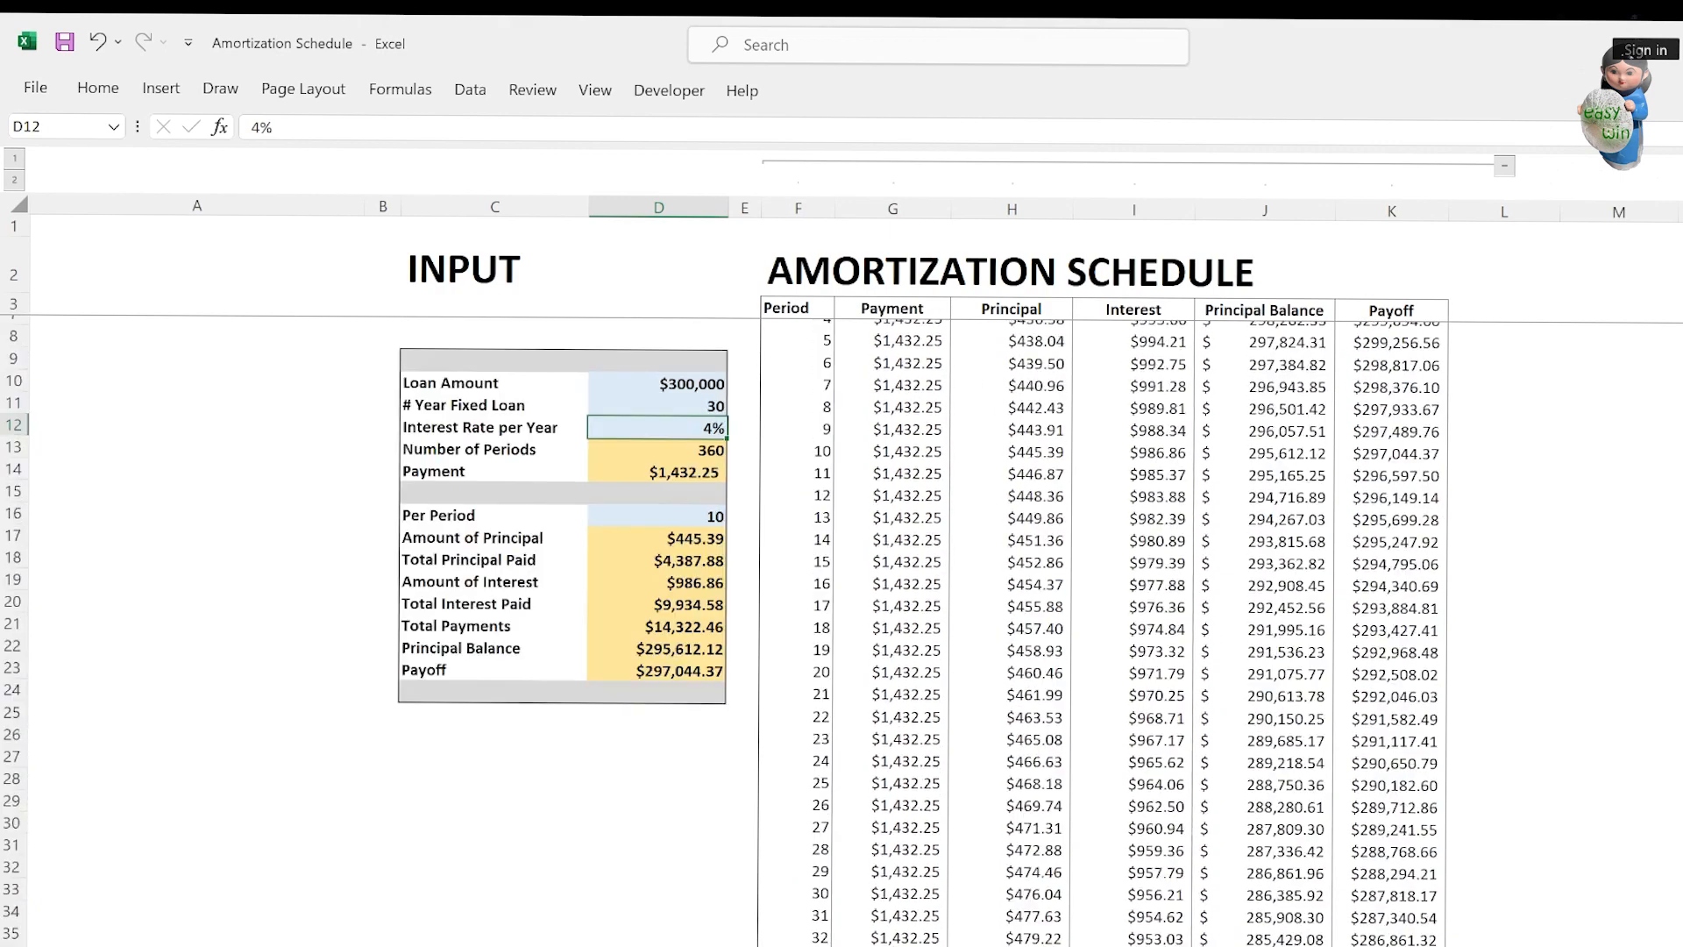
pyautogui.scroll(2, 842, 631)
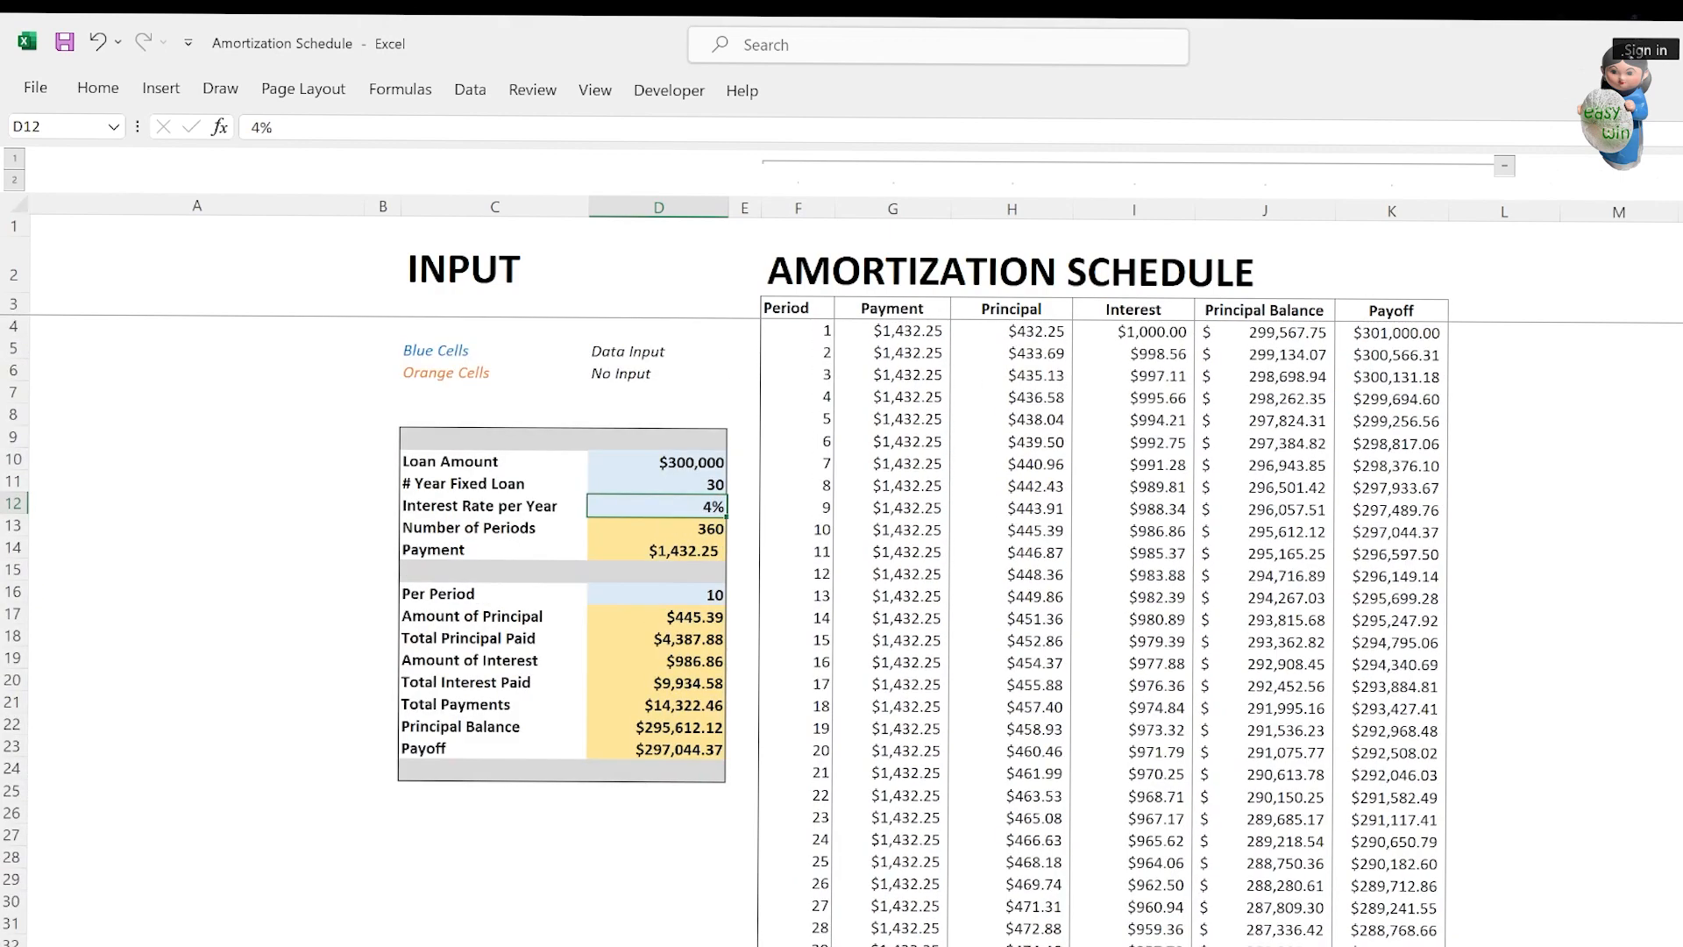